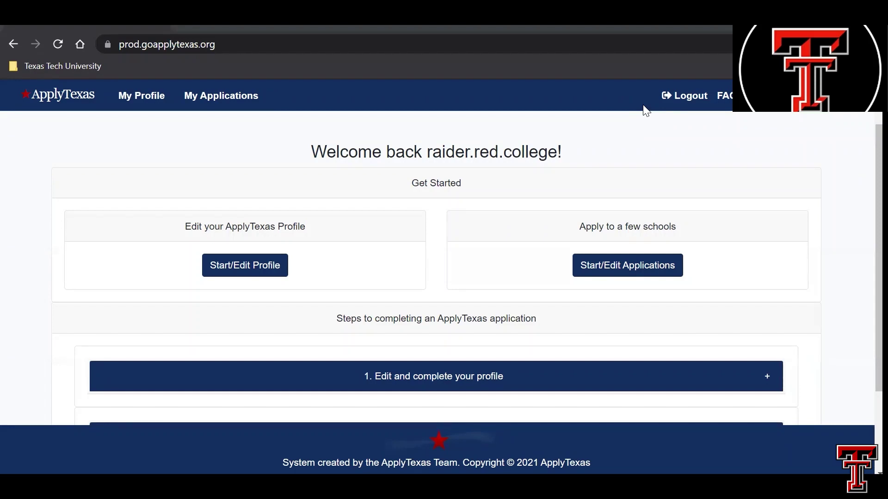
Open the ApplyTexas profile for editing and review the Social Security number, name and suffix fields on the first page.
{"action": "left_click", "coordinate": [257, 273]}
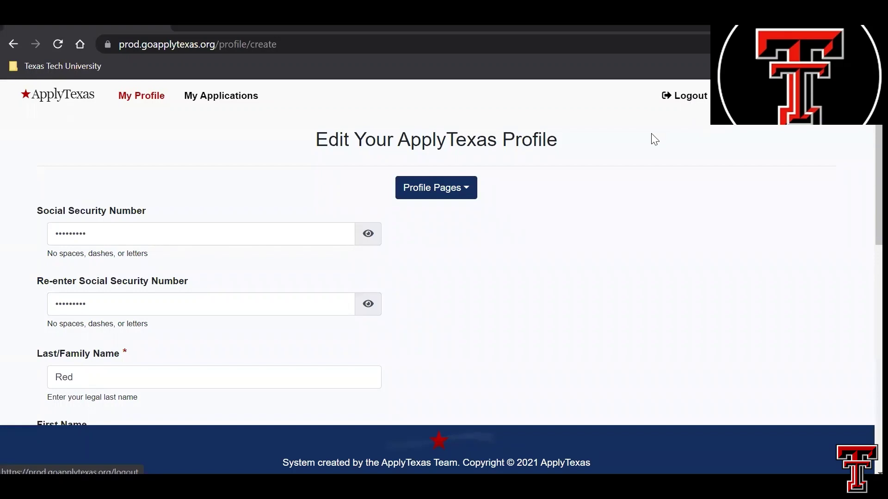
{"action": "scroll", "coordinate": [507, 296], "scroll_direction": "down", "scroll_amount": 1}
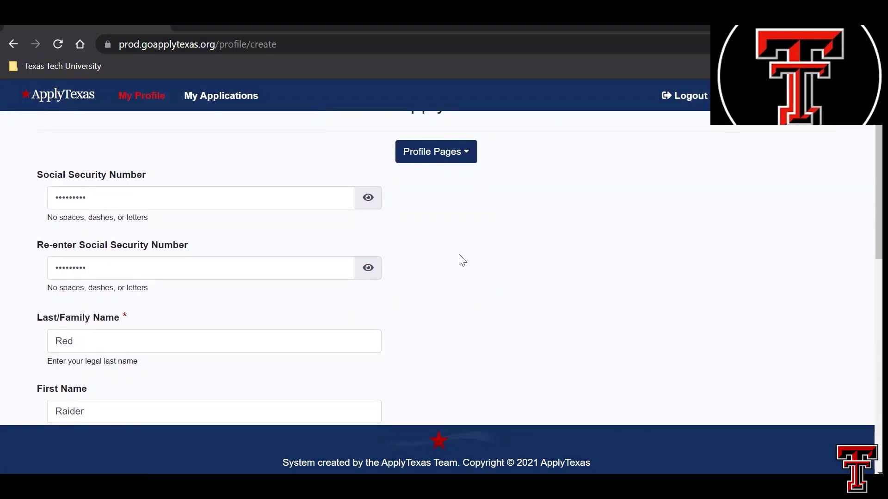
{"action": "scroll", "coordinate": [463, 265], "scroll_direction": "down", "scroll_amount": 3}
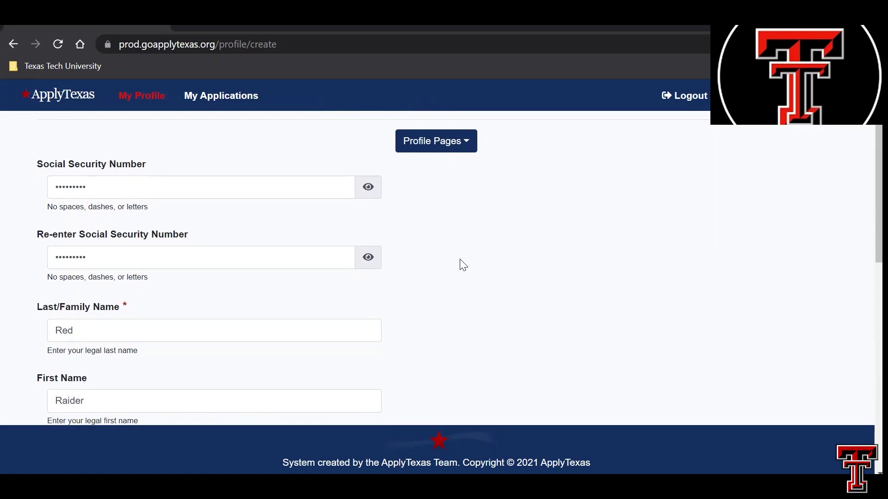
{"action": "scroll", "coordinate": [462, 265], "scroll_direction": "down", "scroll_amount": 3}
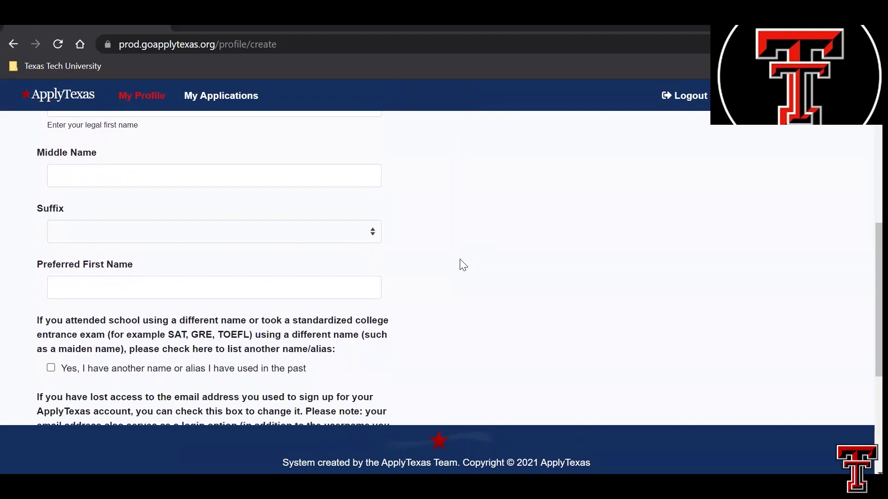
{"action": "left_click", "coordinate": [351, 234]}
{"action": "left_click", "coordinate": [352, 233]}
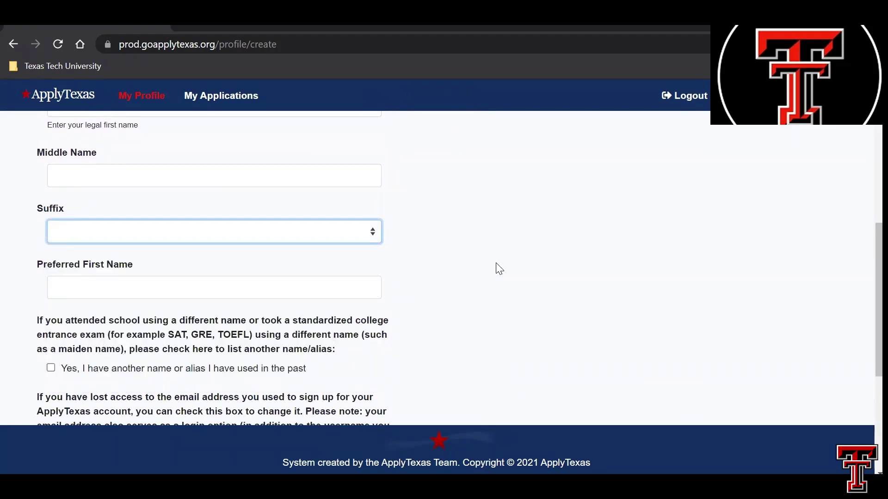
Check and uncheck the option for another name or alias used in the past to preview its extra name fields.
{"action": "scroll", "coordinate": [499, 268], "scroll_direction": "down", "scroll_amount": 1}
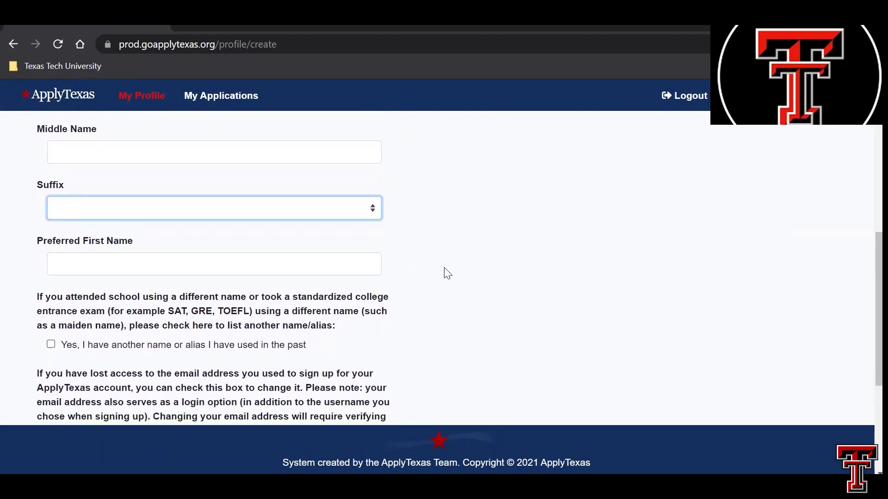
{"action": "scroll", "coordinate": [445, 273], "scroll_direction": "down", "scroll_amount": 3}
{"action": "scroll", "coordinate": [447, 272], "scroll_direction": "down", "scroll_amount": 1}
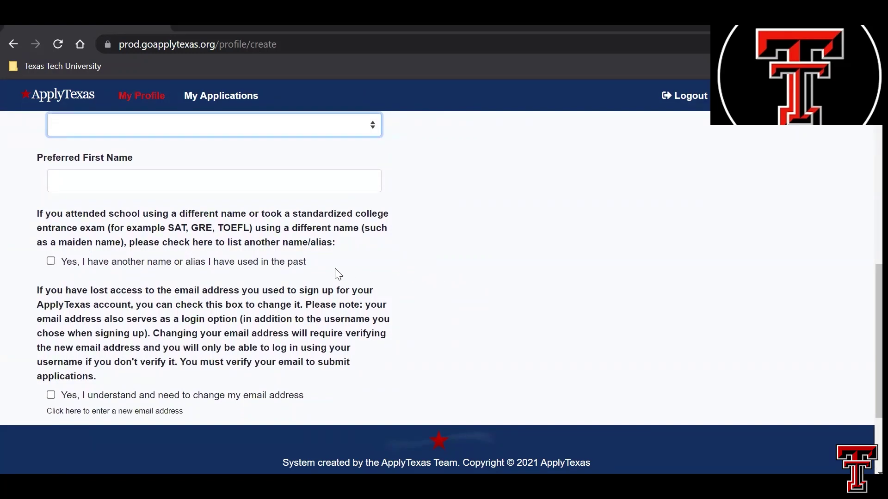
{"action": "left_click", "coordinate": [289, 265]}
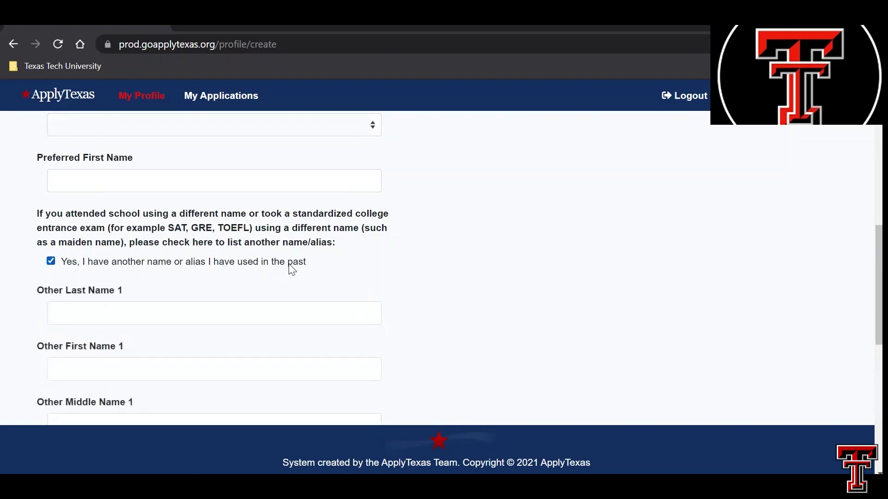
{"action": "left_click", "coordinate": [291, 268]}
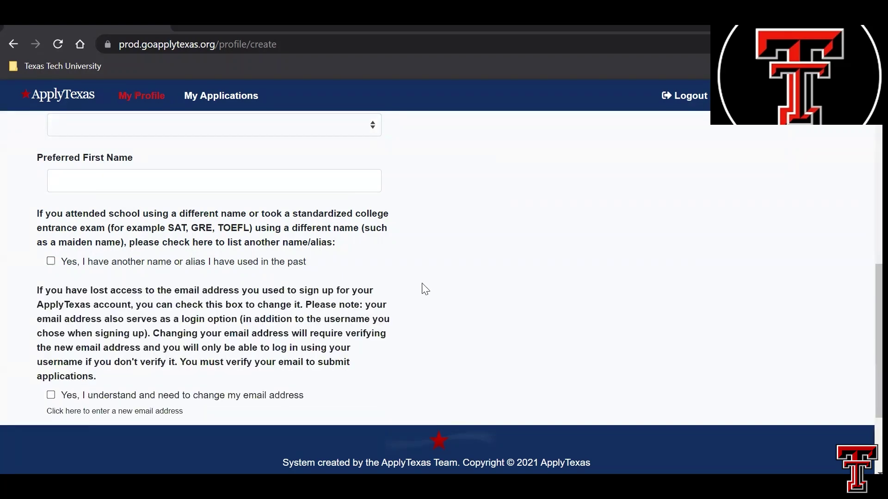
Check and uncheck the option for changing the account's email address to preview its entry fields.
{"action": "scroll", "coordinate": [455, 306], "scroll_direction": "down", "scroll_amount": 3}
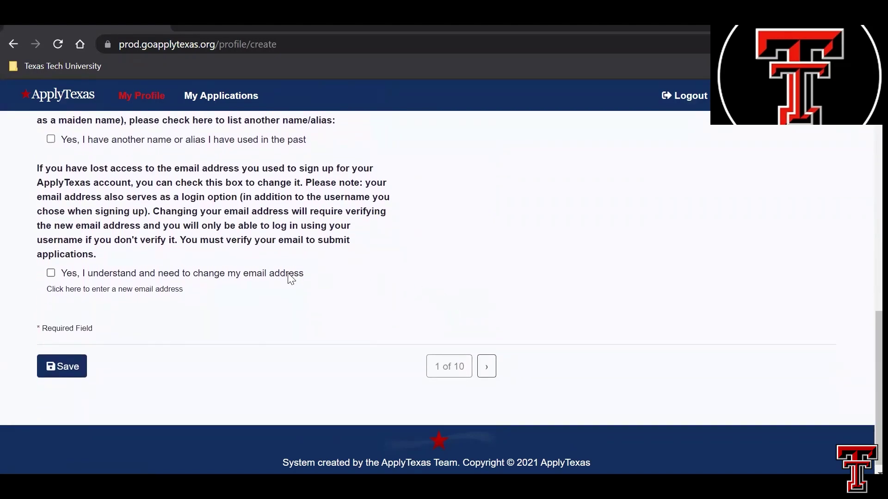
{"action": "left_click", "coordinate": [272, 273]}
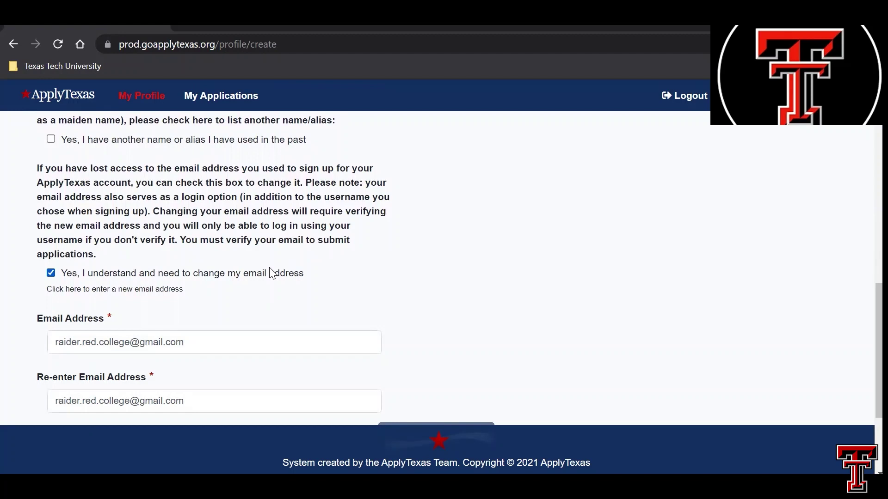
{"action": "left_click", "coordinate": [272, 273]}
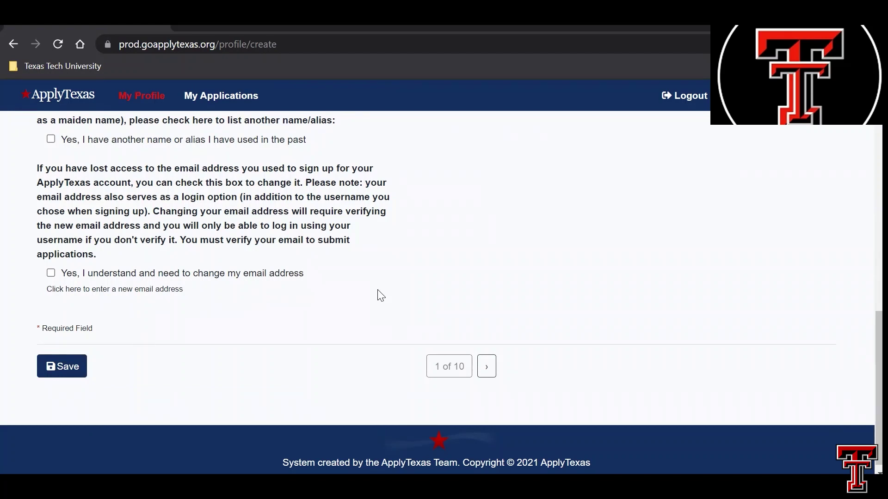
Save the first profile page and advance to the birth information page.
{"action": "left_click", "coordinate": [72, 367]}
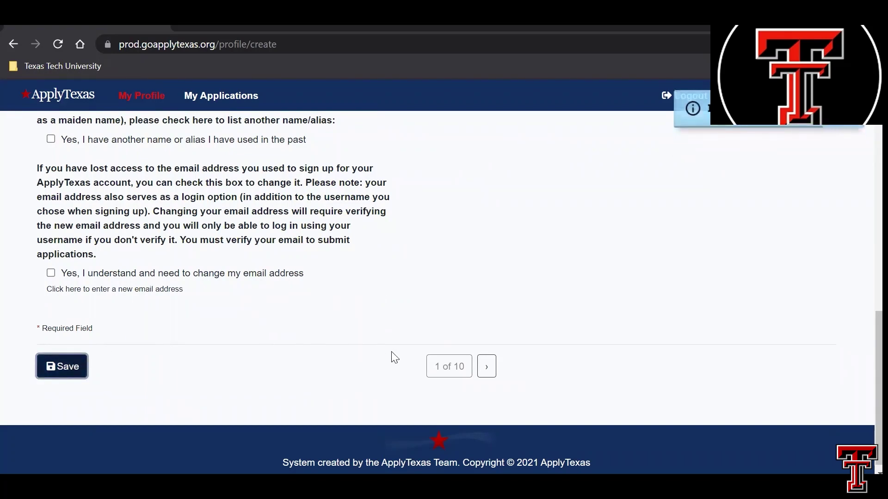
{"action": "left_click", "coordinate": [487, 370]}
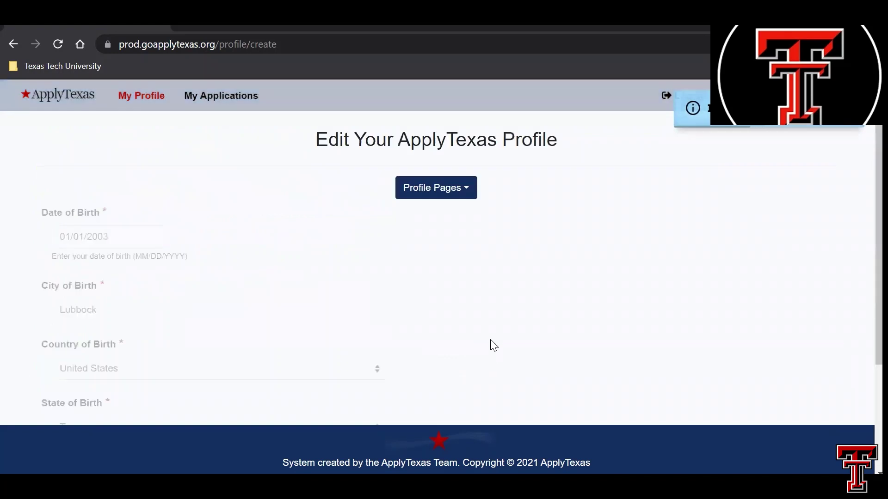
Review the date, city, country and state of birth, and continue to the citizenship page.
{"action": "scroll", "coordinate": [494, 323], "scroll_direction": "down", "scroll_amount": 1}
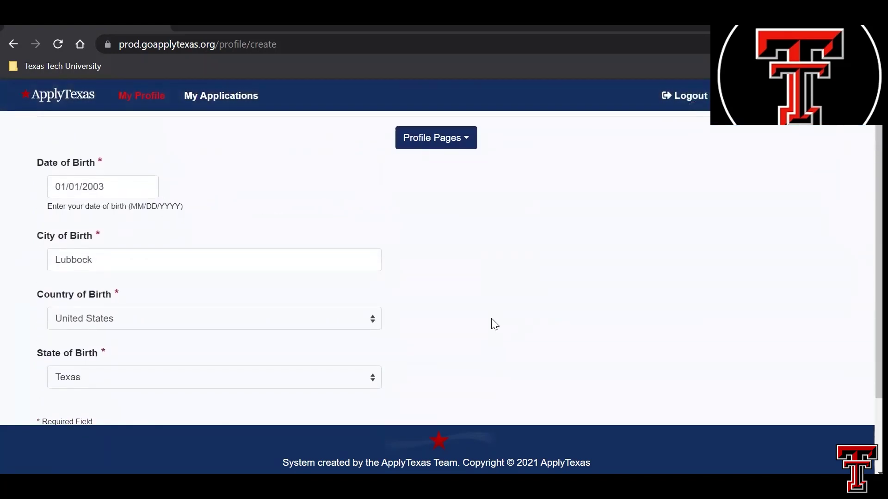
{"action": "scroll", "coordinate": [494, 324], "scroll_direction": "down", "scroll_amount": 1}
{"action": "scroll", "coordinate": [495, 325], "scroll_direction": "down", "scroll_amount": 2}
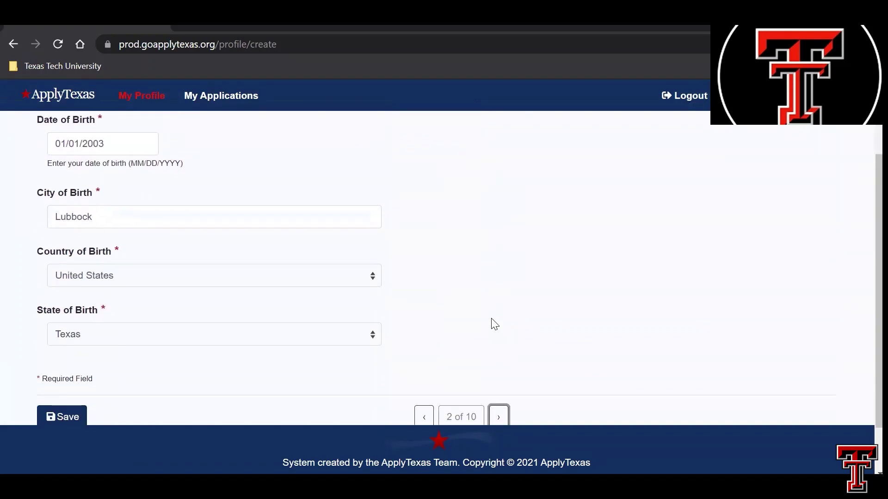
{"action": "left_click", "coordinate": [498, 378]}
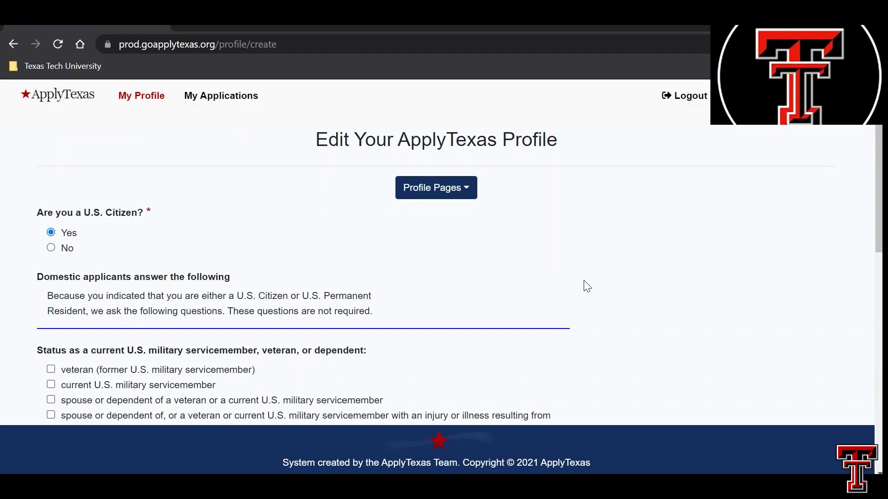
Review the citizenship, military status, ethnicity, race and gender answers, and continue to the permanent address page.
{"action": "scroll", "coordinate": [587, 285], "scroll_direction": "down", "scroll_amount": 2}
{"action": "scroll", "coordinate": [586, 286], "scroll_direction": "down", "scroll_amount": 2}
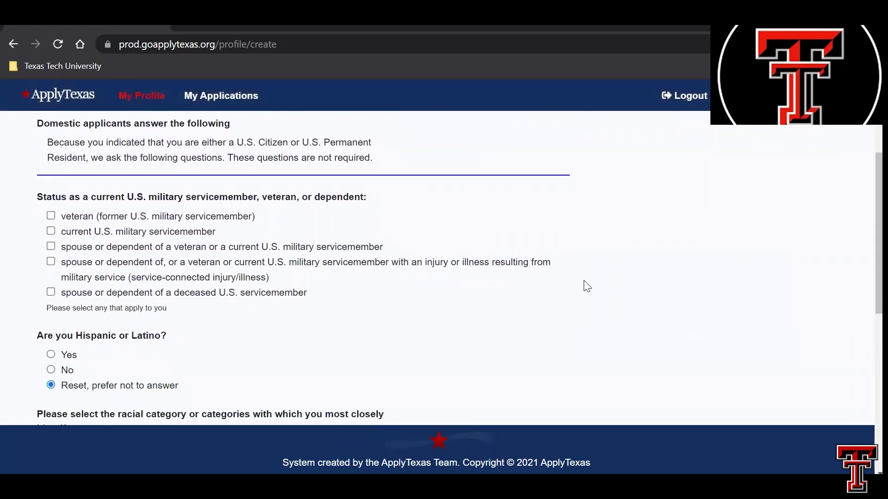
{"action": "scroll", "coordinate": [586, 287], "scroll_direction": "down", "scroll_amount": 1}
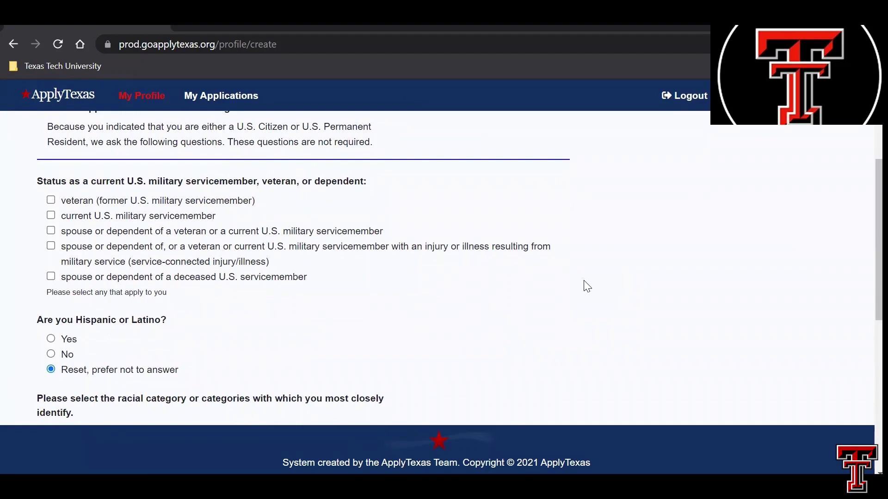
{"action": "scroll", "coordinate": [586, 286], "scroll_direction": "down", "scroll_amount": 2}
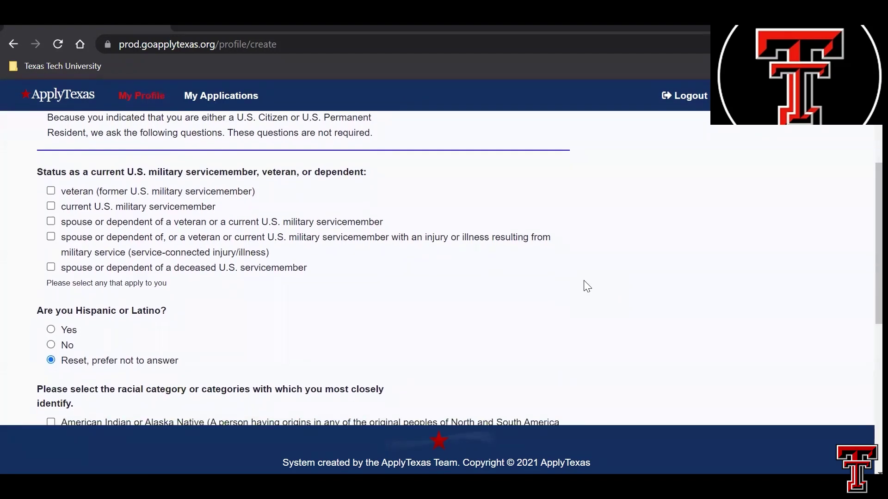
{"action": "scroll", "coordinate": [586, 286], "scroll_direction": "down", "scroll_amount": 5}
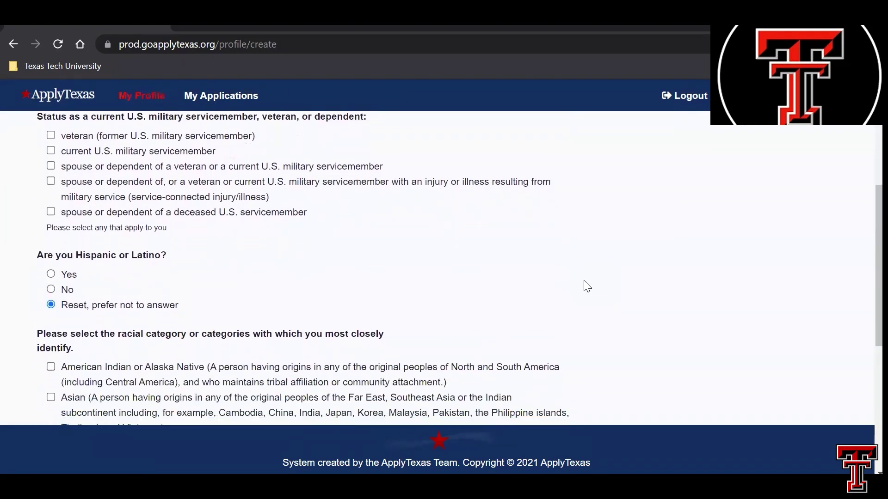
{"action": "scroll", "coordinate": [587, 286], "scroll_direction": "down", "scroll_amount": 4}
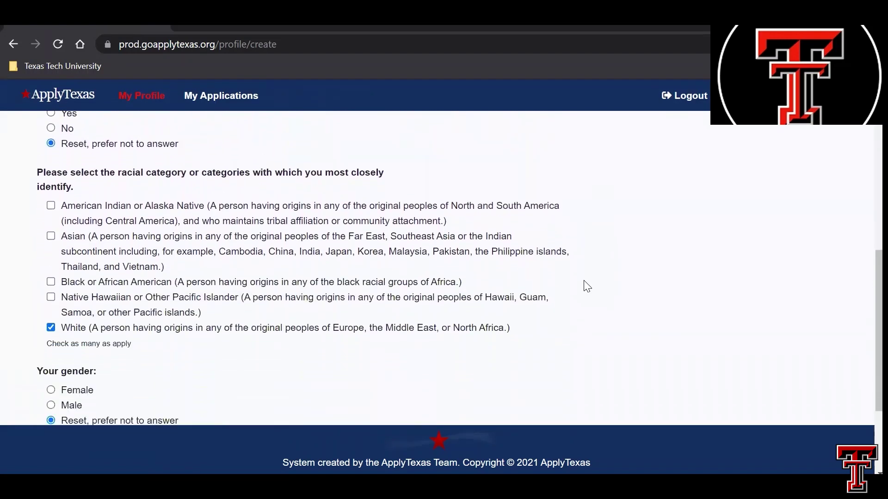
{"action": "scroll", "coordinate": [587, 286], "scroll_direction": "down", "scroll_amount": 1}
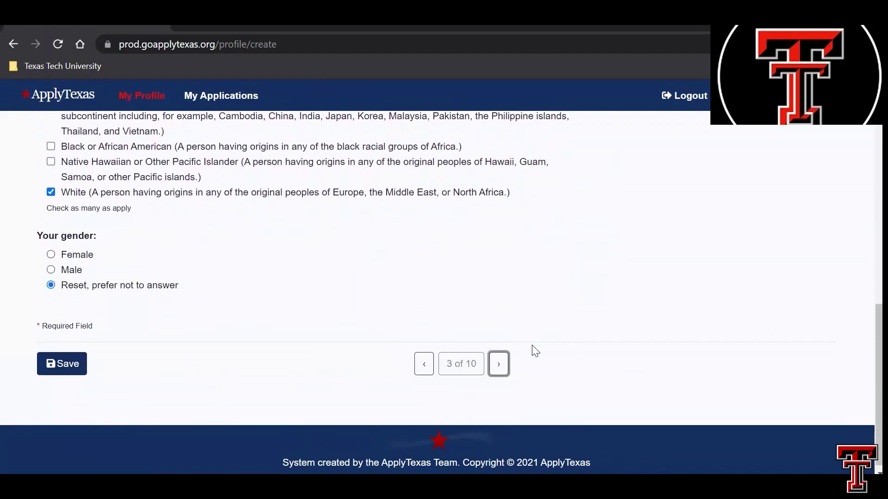
{"action": "left_click", "coordinate": [500, 365]}
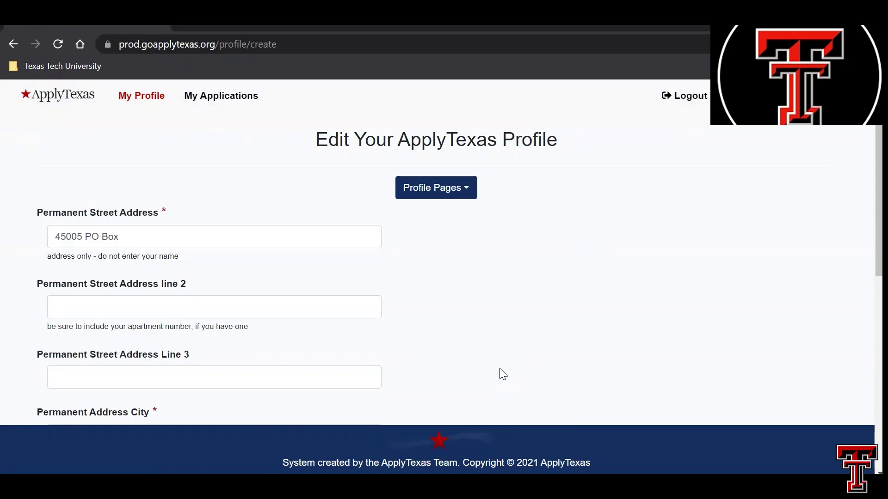
Review the permanent address fields and their verification status, and continue to the physical address page.
{"action": "scroll", "coordinate": [503, 374], "scroll_direction": "down", "scroll_amount": 2}
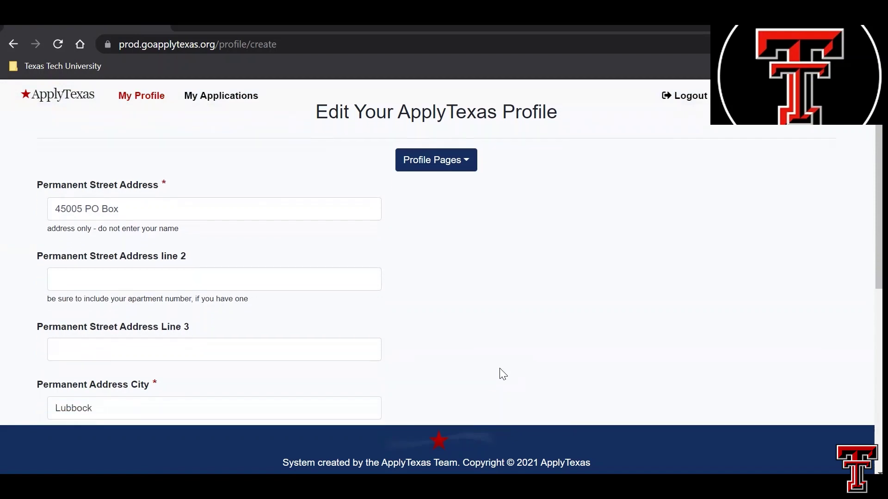
{"action": "scroll", "coordinate": [503, 373], "scroll_direction": "down", "scroll_amount": 2}
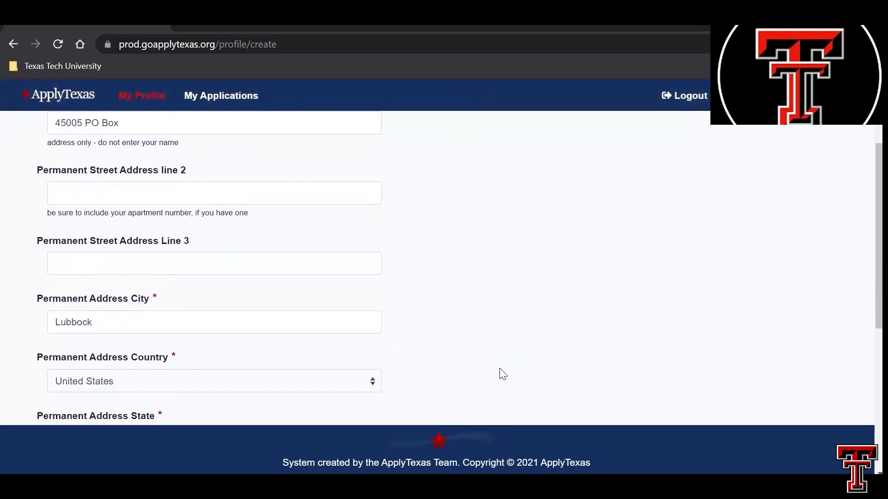
{"action": "scroll", "coordinate": [503, 373], "scroll_direction": "down", "scroll_amount": 3}
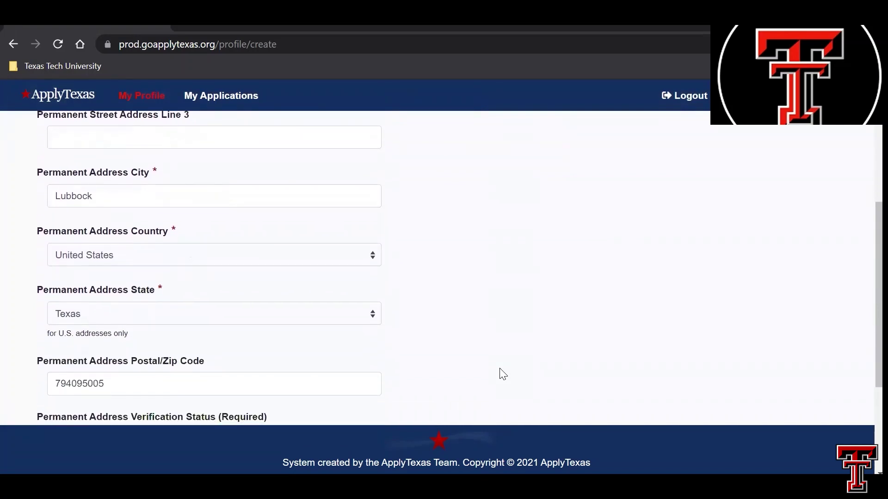
{"action": "scroll", "coordinate": [503, 374], "scroll_direction": "down", "scroll_amount": 1}
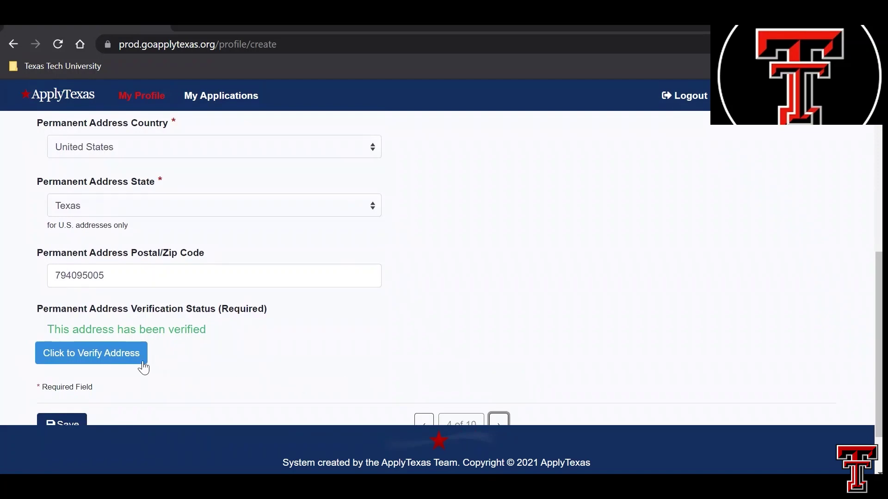
{"action": "scroll", "coordinate": [122, 362], "scroll_direction": "down", "scroll_amount": 1}
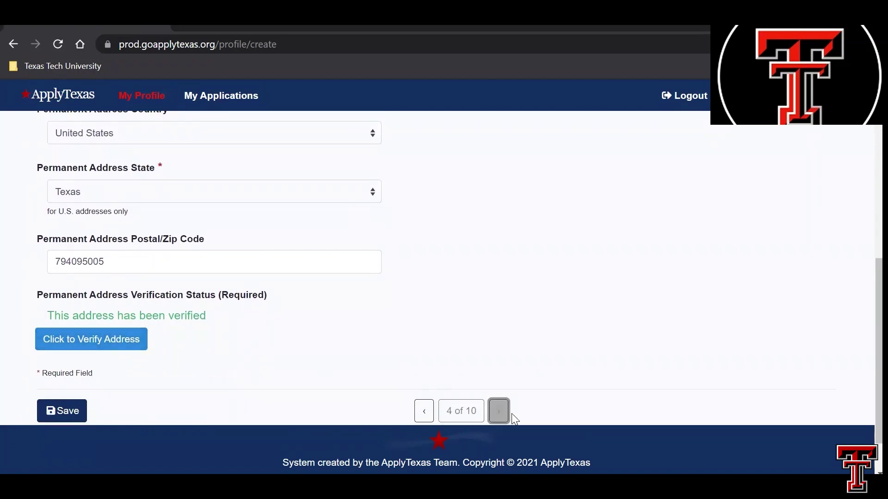
{"action": "left_click", "coordinate": [498, 413]}
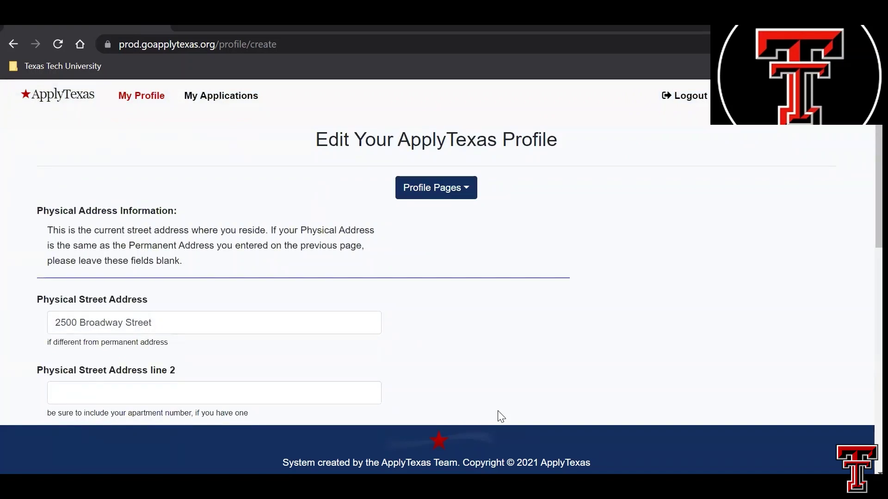
Review the physical address fields, county and address verification status, and continue to the phone number page.
{"action": "scroll", "coordinate": [501, 416], "scroll_direction": "down", "scroll_amount": 2}
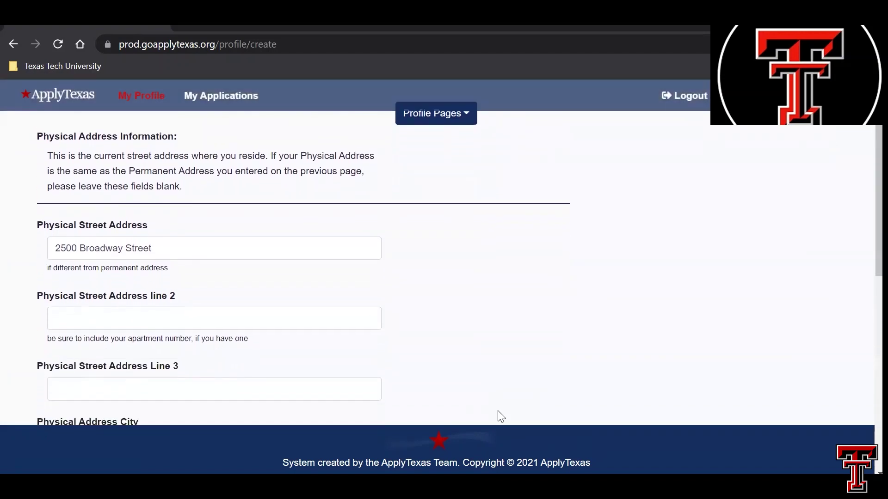
{"action": "scroll", "coordinate": [501, 416], "scroll_direction": "down", "scroll_amount": 2}
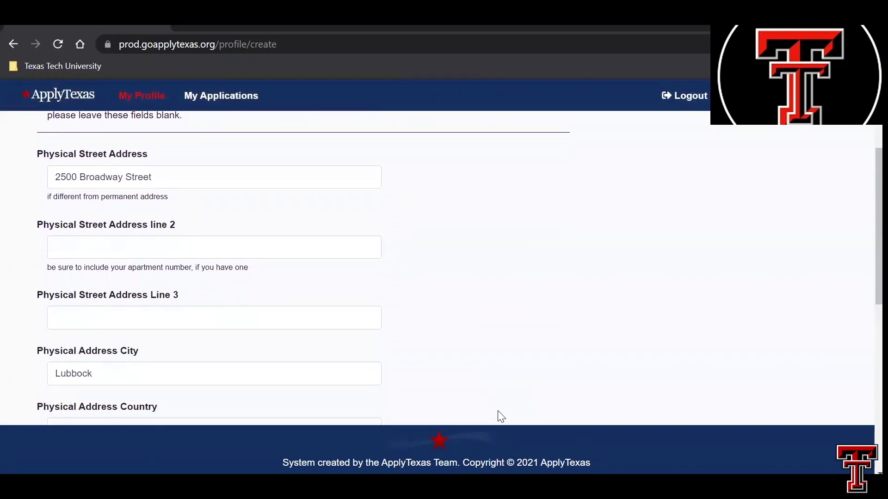
{"action": "scroll", "coordinate": [500, 417], "scroll_direction": "down", "scroll_amount": 2}
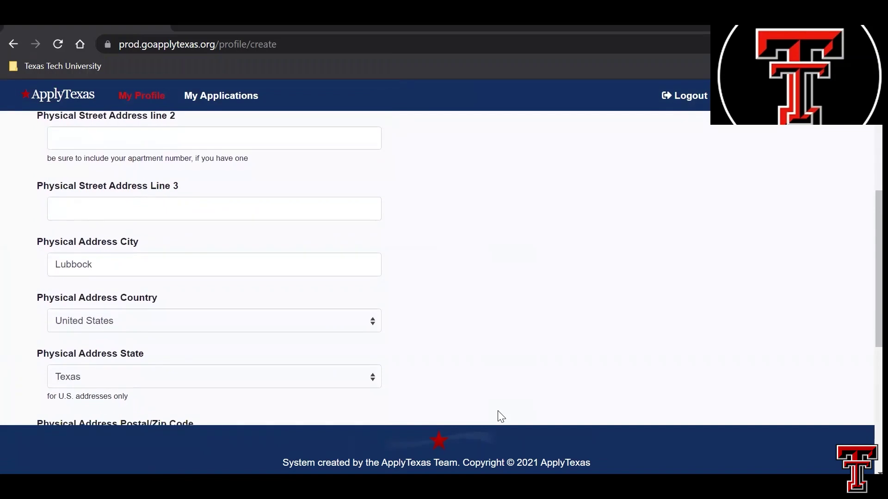
{"action": "scroll", "coordinate": [501, 416], "scroll_direction": "down", "scroll_amount": 1}
{"action": "scroll", "coordinate": [501, 417], "scroll_direction": "down", "scroll_amount": 2}
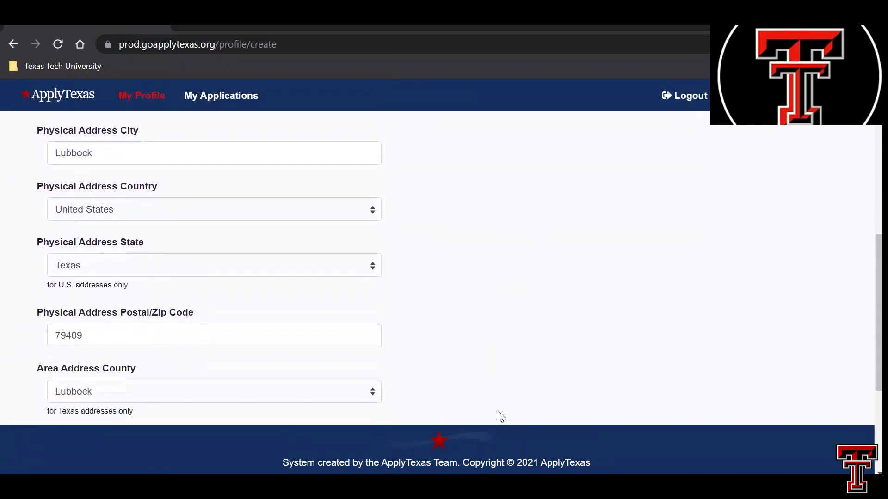
{"action": "scroll", "coordinate": [500, 416], "scroll_direction": "down", "scroll_amount": 3}
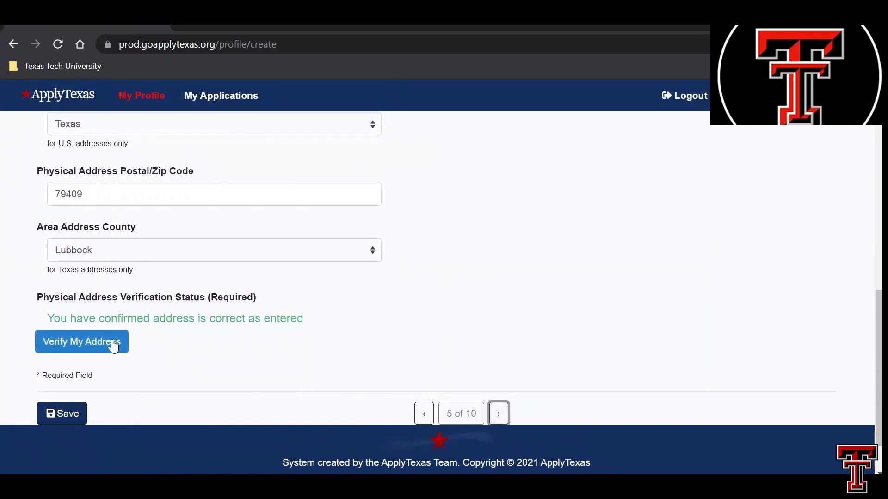
{"action": "left_click", "coordinate": [498, 415]}
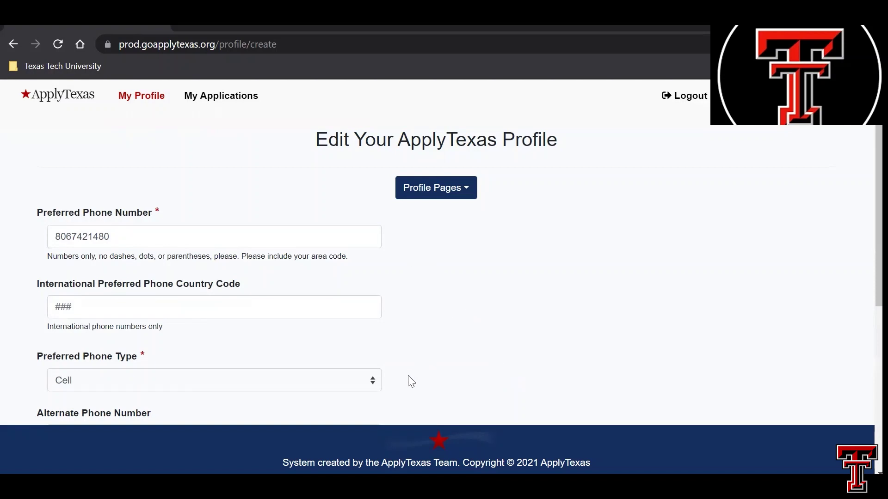
Review the preferred and alternate phone number fields and phone types, and continue to the emergency contact page.
{"action": "scroll", "coordinate": [411, 381], "scroll_direction": "down", "scroll_amount": 2}
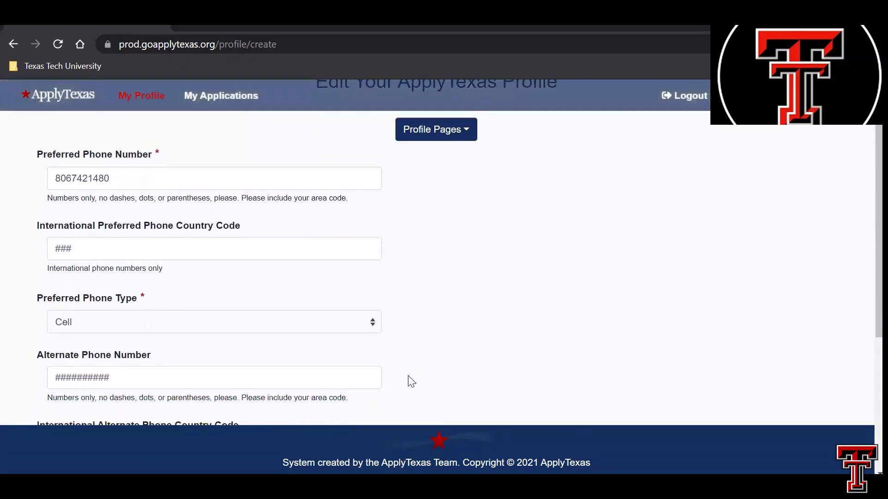
{"action": "scroll", "coordinate": [411, 381], "scroll_direction": "down", "scroll_amount": 2}
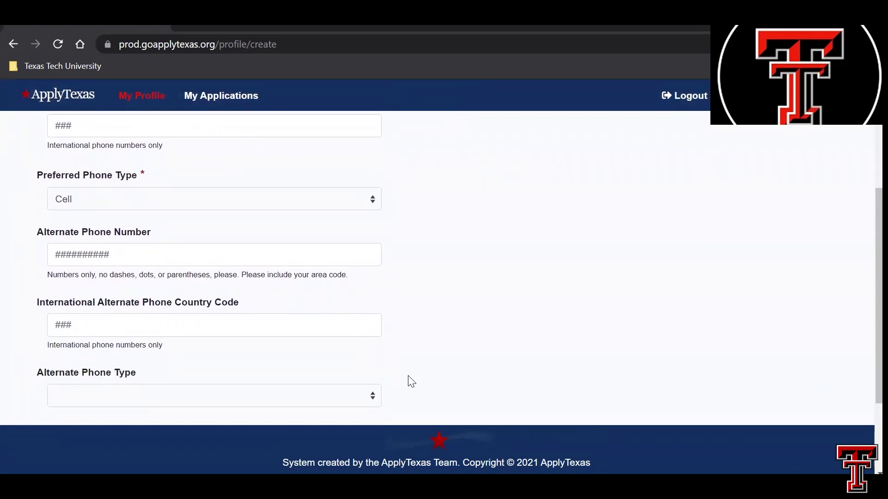
{"action": "scroll", "coordinate": [411, 382], "scroll_direction": "down", "scroll_amount": 2}
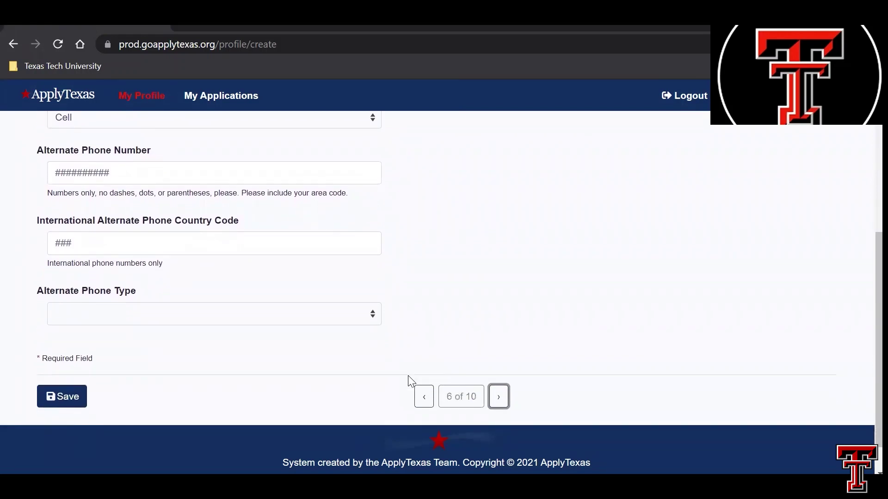
{"action": "left_click", "coordinate": [500, 400]}
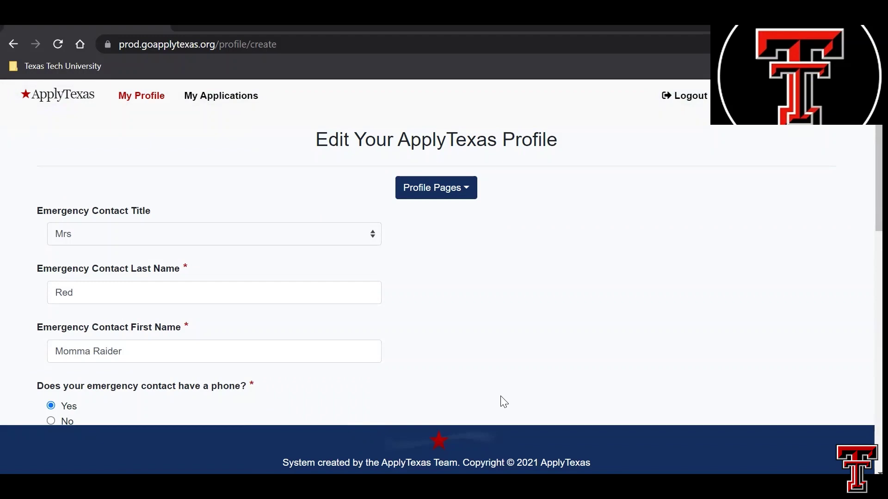
Review the emergency contact's name, phone, address and email fields, and continue to the high school page.
{"action": "scroll", "coordinate": [504, 402], "scroll_direction": "down", "scroll_amount": 1}
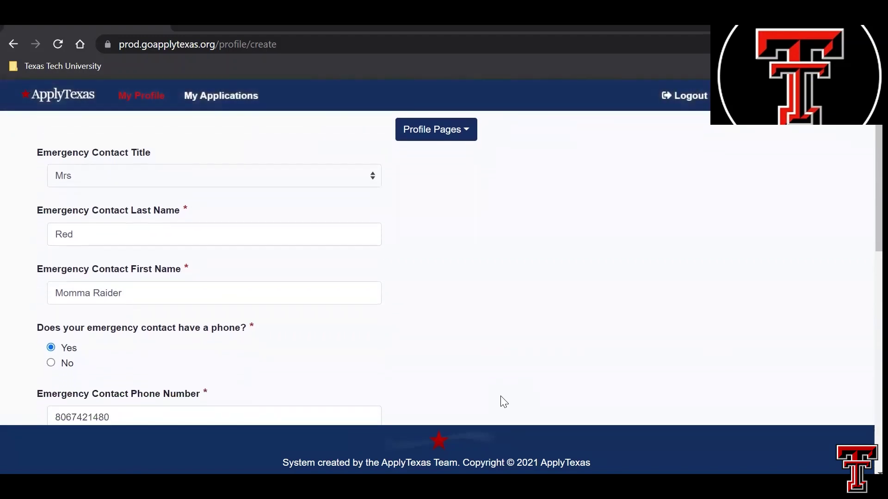
{"action": "scroll", "coordinate": [503, 401], "scroll_direction": "down", "scroll_amount": 2}
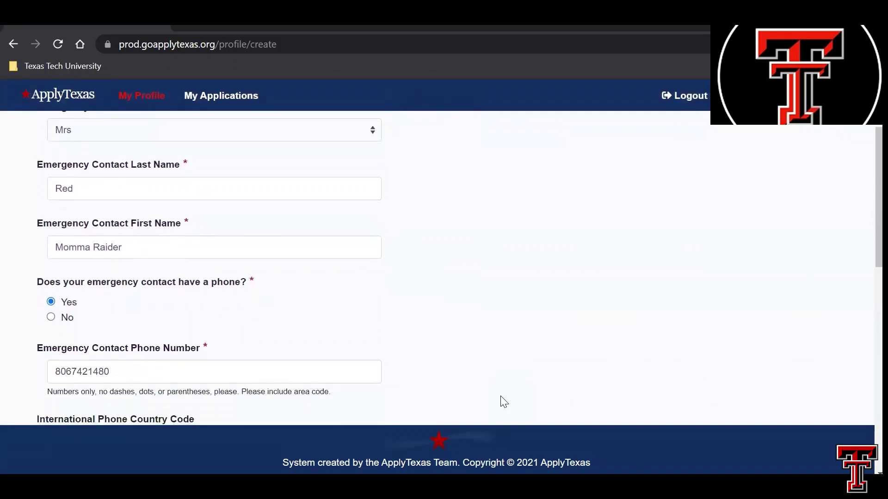
{"action": "scroll", "coordinate": [504, 401], "scroll_direction": "down", "scroll_amount": 2}
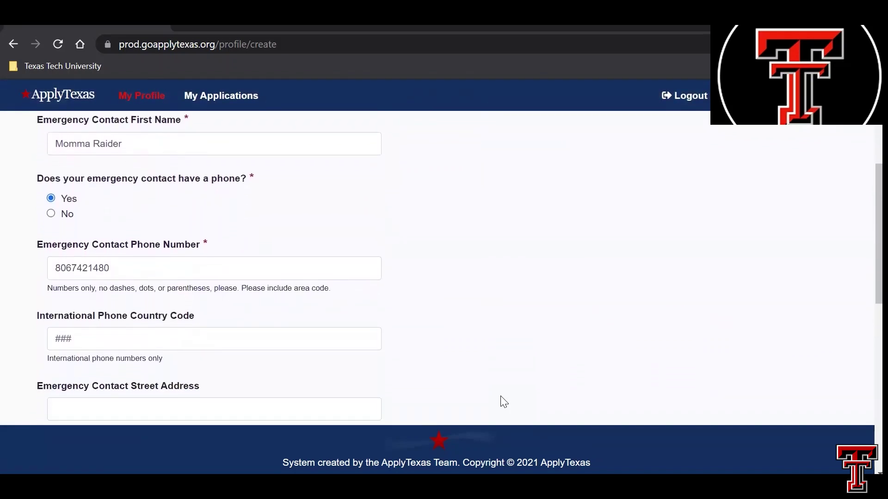
{"action": "scroll", "coordinate": [504, 402], "scroll_direction": "down", "scroll_amount": 3}
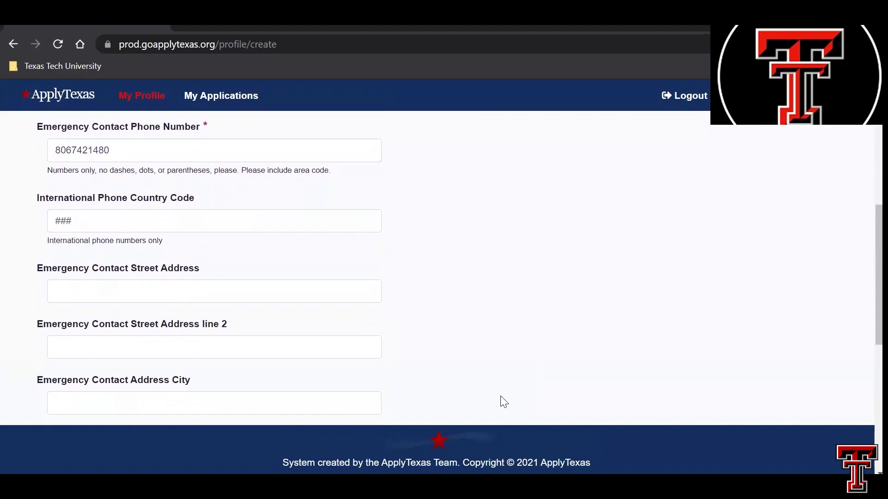
{"action": "scroll", "coordinate": [504, 401], "scroll_direction": "down", "scroll_amount": 3}
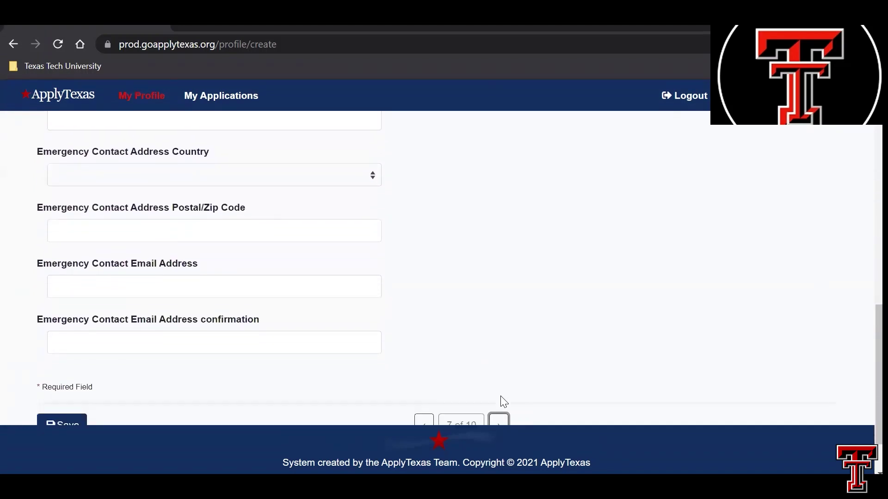
{"action": "left_click", "coordinate": [500, 397]}
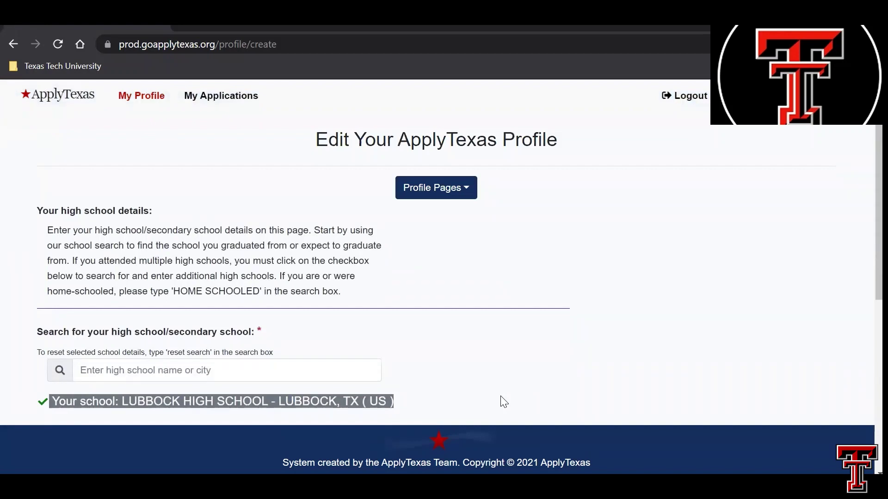
Review the selected high school, expected graduation date, additional schools and GED answers, and continue to the college coursework page.
{"action": "scroll", "coordinate": [504, 401], "scroll_direction": "down", "scroll_amount": 2}
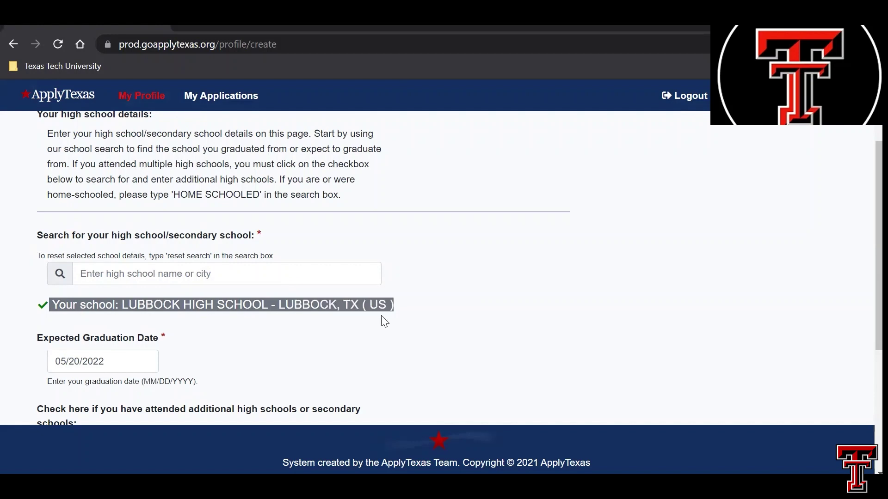
{"action": "scroll", "coordinate": [383, 347], "scroll_direction": "down", "scroll_amount": 3}
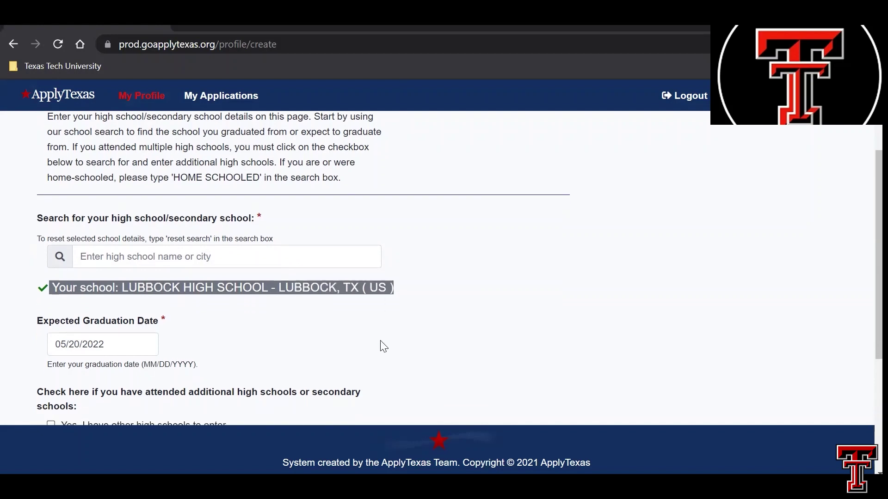
{"action": "scroll", "coordinate": [383, 346], "scroll_direction": "down", "scroll_amount": 2}
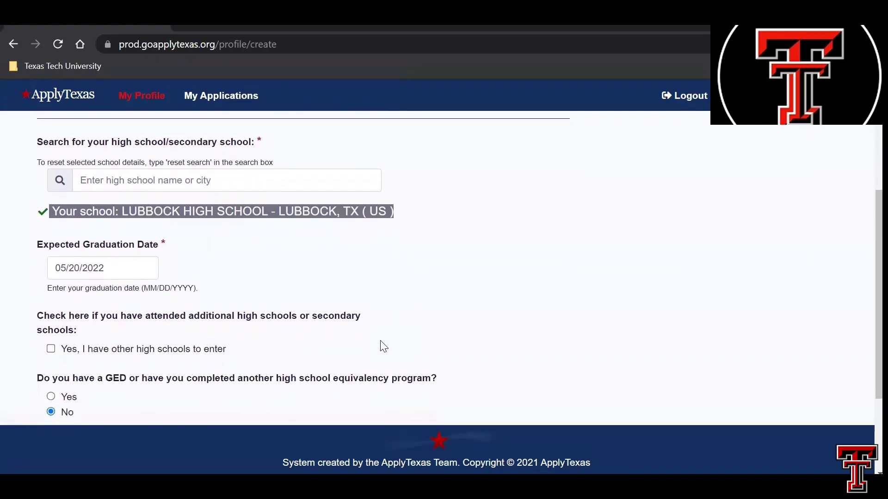
{"action": "scroll", "coordinate": [383, 347], "scroll_direction": "down", "scroll_amount": 1}
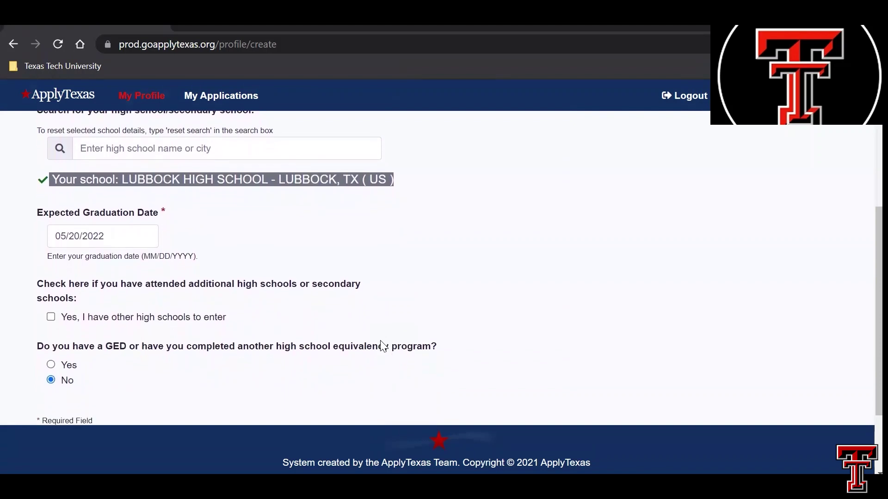
{"action": "scroll", "coordinate": [383, 347], "scroll_direction": "down", "scroll_amount": 2}
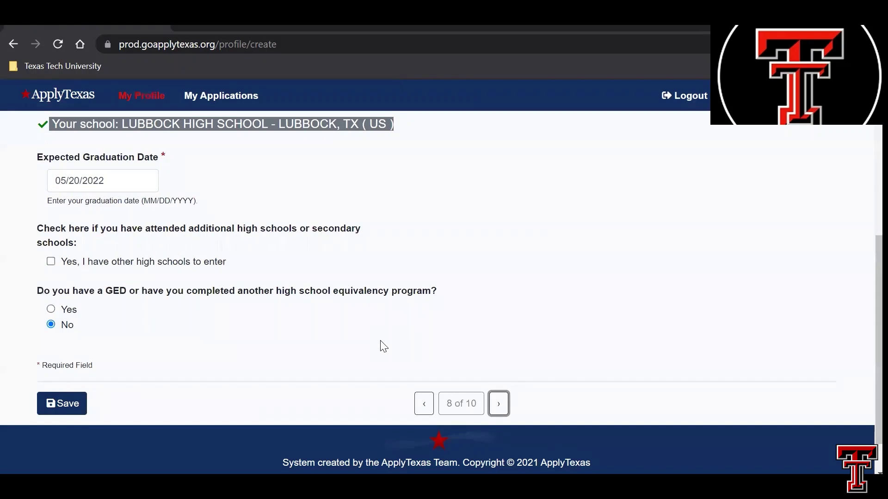
{"action": "left_click", "coordinate": [499, 400]}
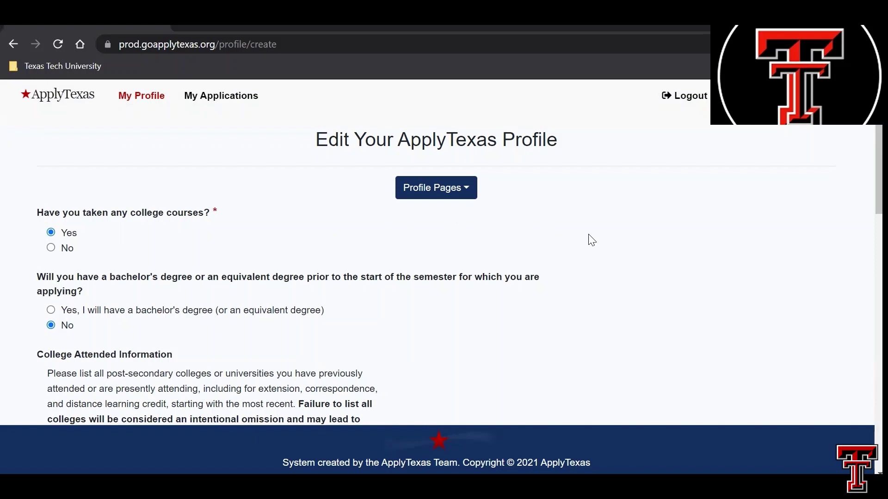
Review the college coursework answers, College 1 attendance dates, hours, degree details and academic suspension answer, and continue to the residency page.
{"action": "scroll", "coordinate": [591, 240], "scroll_direction": "down", "scroll_amount": 1}
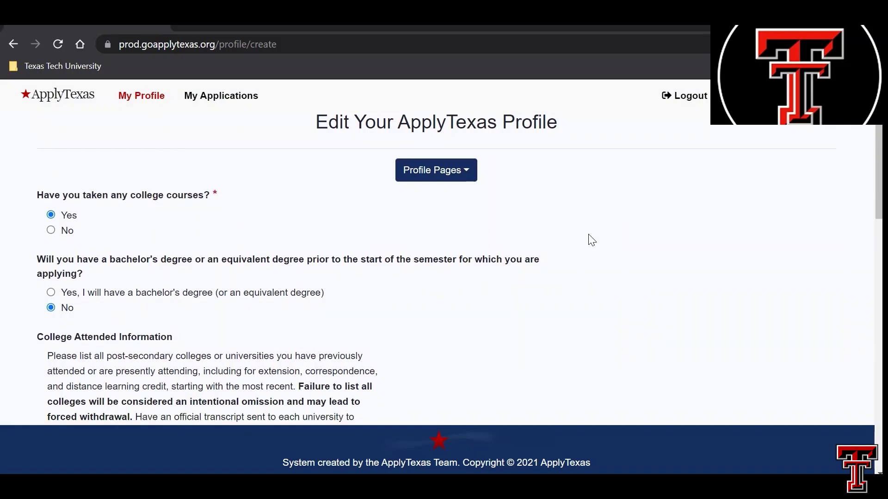
{"action": "scroll", "coordinate": [591, 239], "scroll_direction": "down", "scroll_amount": 5}
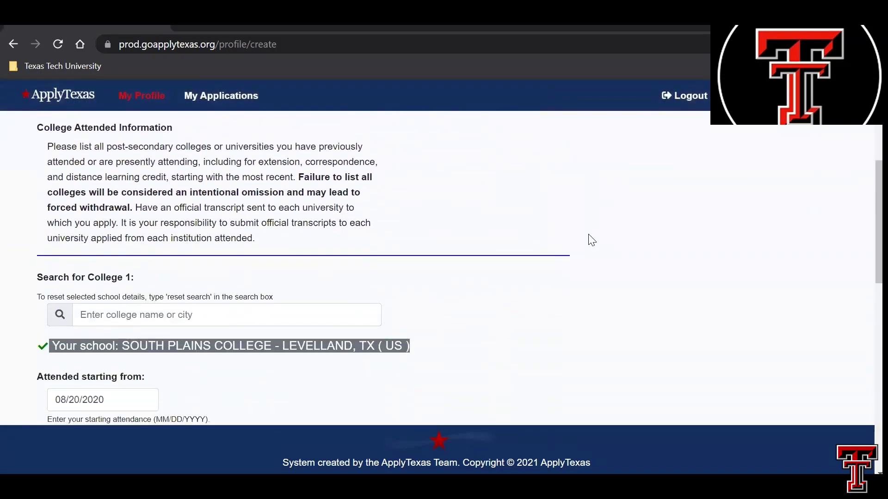
{"action": "scroll", "coordinate": [592, 240], "scroll_direction": "down", "scroll_amount": 2}
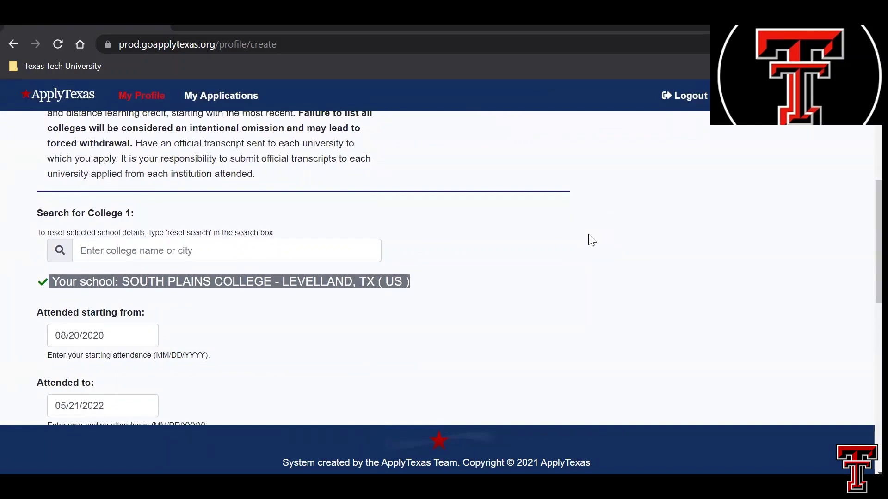
{"action": "scroll", "coordinate": [591, 240], "scroll_direction": "down", "scroll_amount": 2}
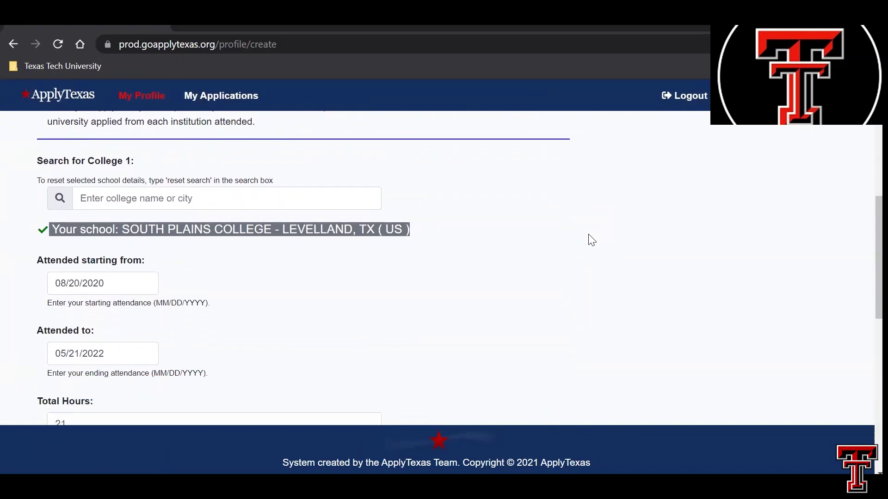
{"action": "scroll", "coordinate": [591, 239], "scroll_direction": "down", "scroll_amount": 2}
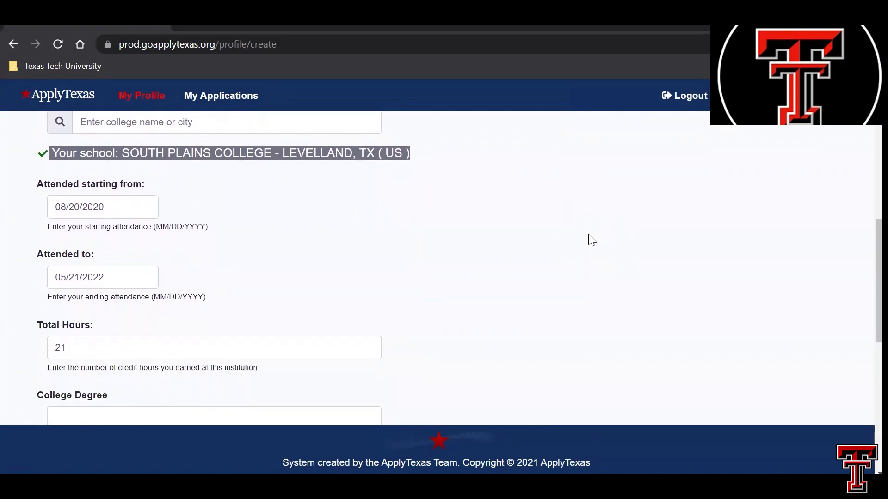
{"action": "scroll", "coordinate": [591, 240], "scroll_direction": "down", "scroll_amount": 1}
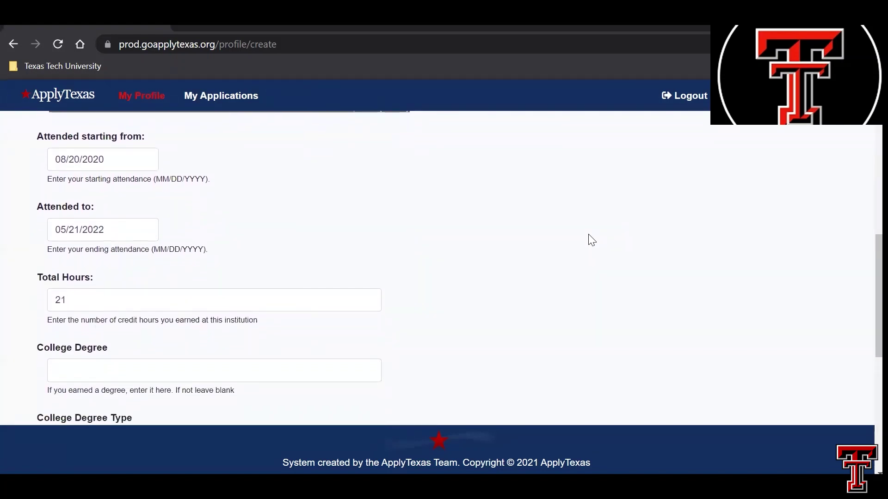
{"action": "scroll", "coordinate": [591, 240], "scroll_direction": "down", "scroll_amount": 1}
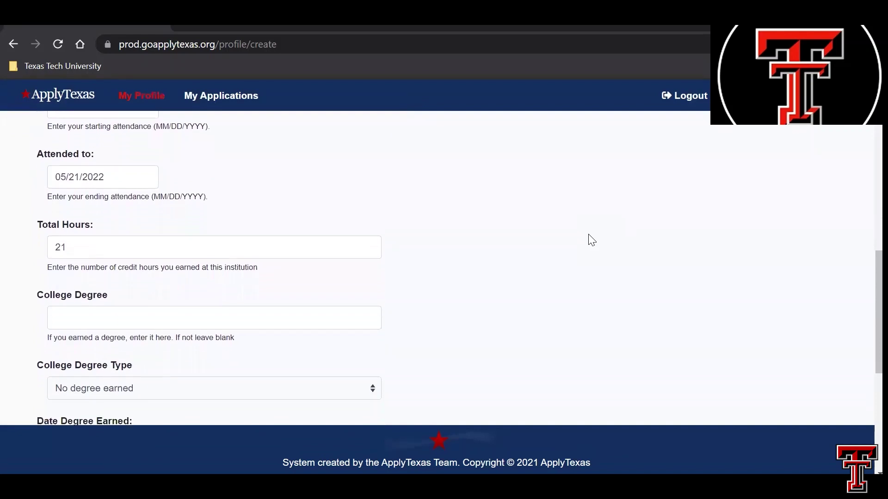
{"action": "scroll", "coordinate": [591, 240], "scroll_direction": "down", "scroll_amount": 2}
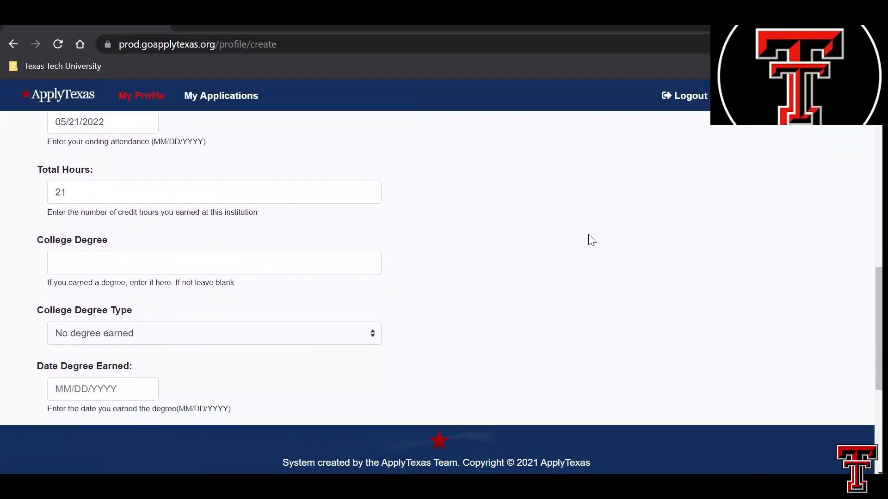
{"action": "scroll", "coordinate": [591, 240], "scroll_direction": "down", "scroll_amount": 1}
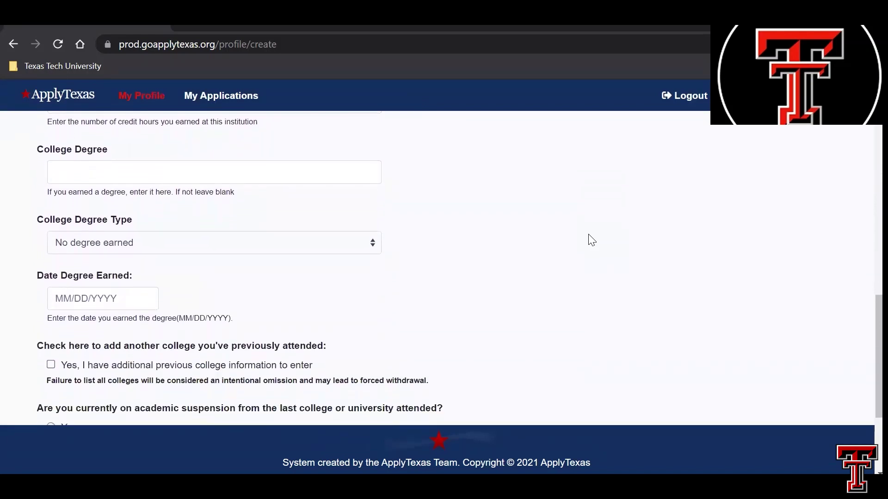
{"action": "scroll", "coordinate": [592, 240], "scroll_direction": "down", "scroll_amount": 1}
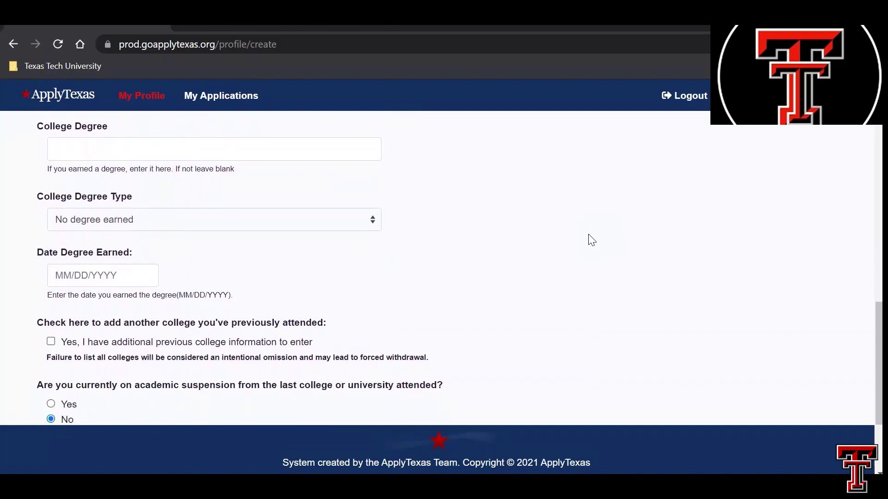
{"action": "scroll", "coordinate": [591, 240], "scroll_direction": "down", "scroll_amount": 1}
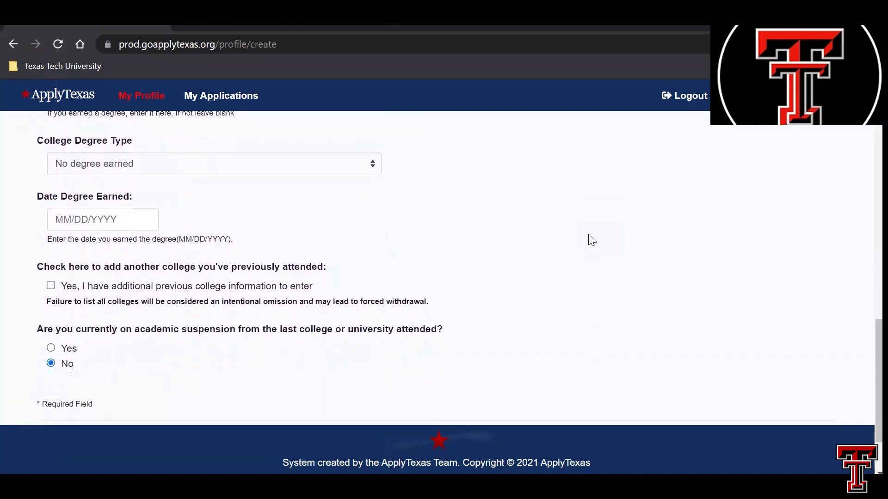
{"action": "scroll", "coordinate": [591, 240], "scroll_direction": "down", "scroll_amount": 1}
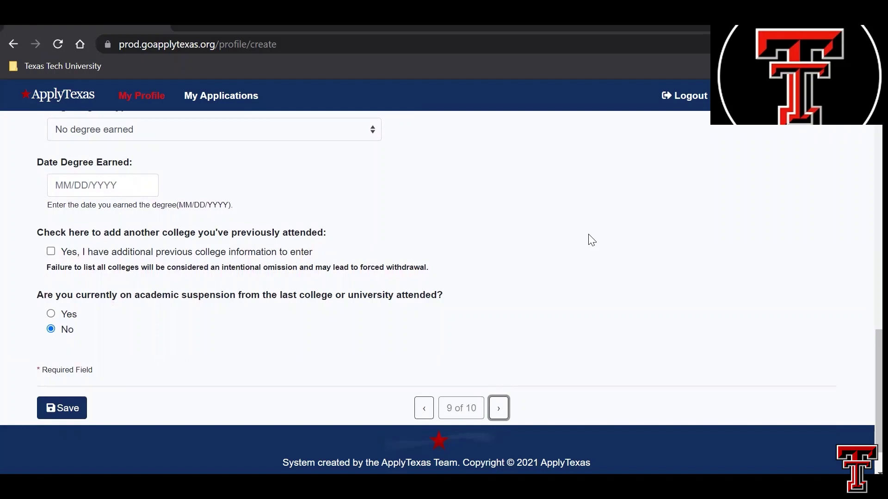
{"action": "left_click", "coordinate": [498, 408]}
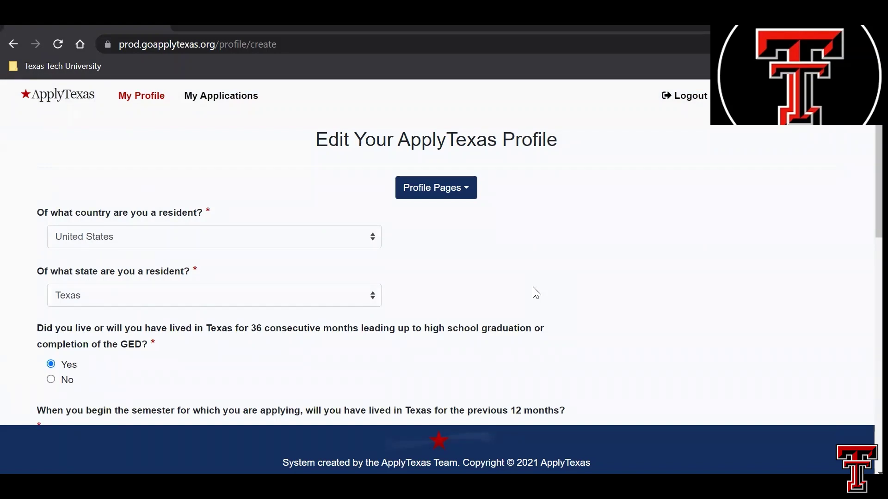
Review the residency, last Texas public college, enrolled terms and tuition answers, then save and finish the profile.
{"action": "scroll", "coordinate": [536, 293], "scroll_direction": "down", "scroll_amount": 1}
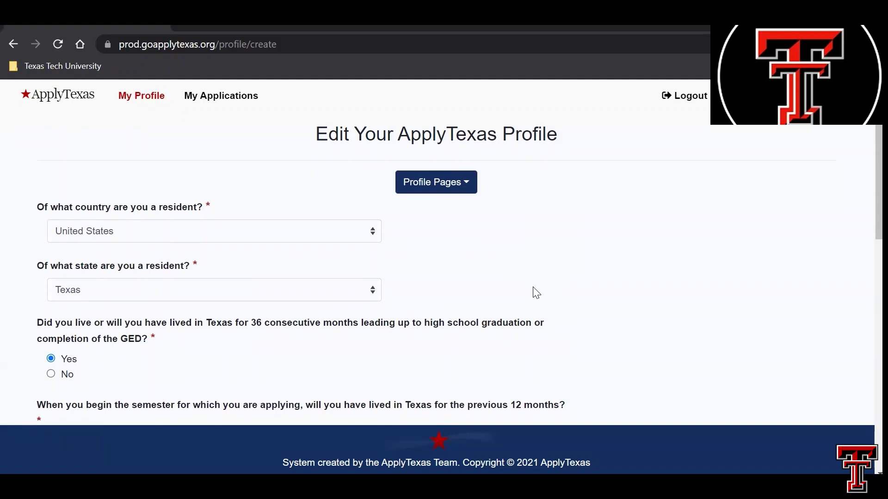
{"action": "scroll", "coordinate": [536, 293], "scroll_direction": "down", "scroll_amount": 3}
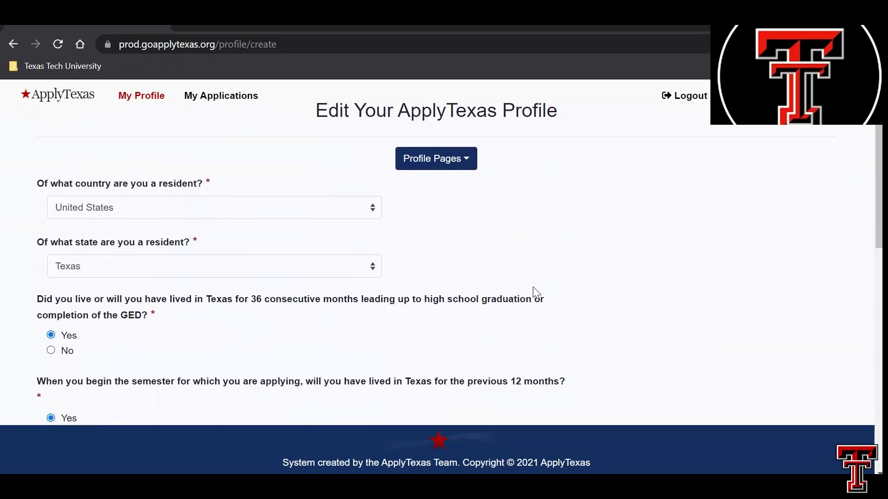
{"action": "scroll", "coordinate": [536, 293], "scroll_direction": "down", "scroll_amount": 3}
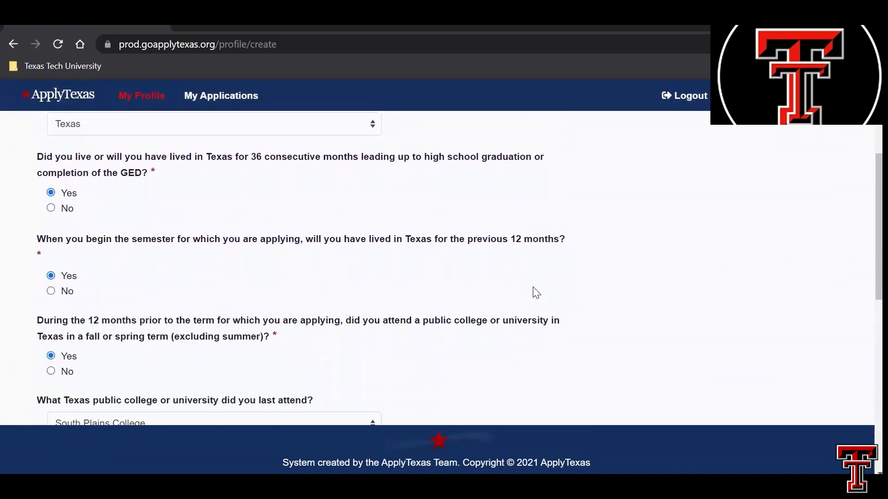
{"action": "scroll", "coordinate": [536, 293], "scroll_direction": "down", "scroll_amount": 3}
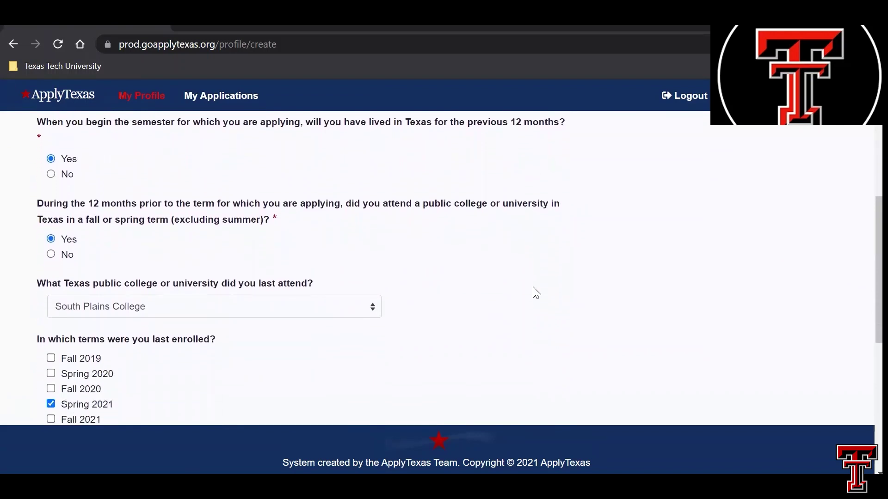
{"action": "scroll", "coordinate": [535, 293], "scroll_direction": "down", "scroll_amount": 3}
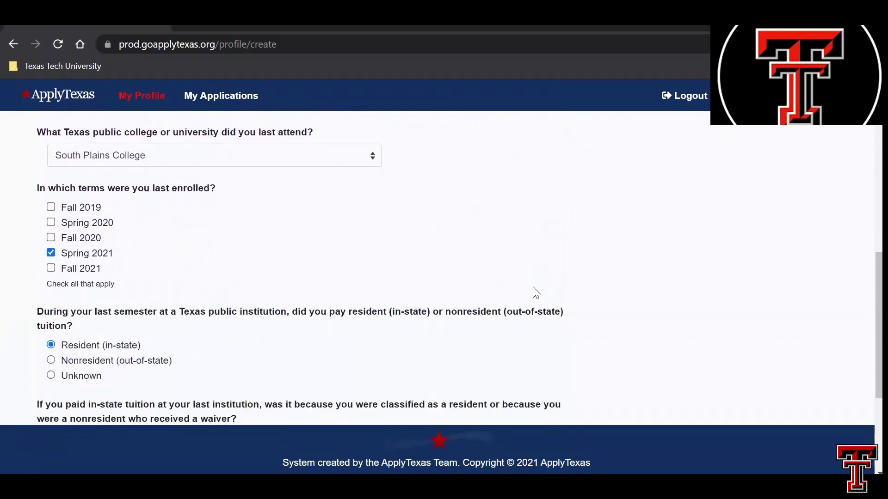
{"action": "scroll", "coordinate": [536, 293], "scroll_direction": "down", "scroll_amount": 2}
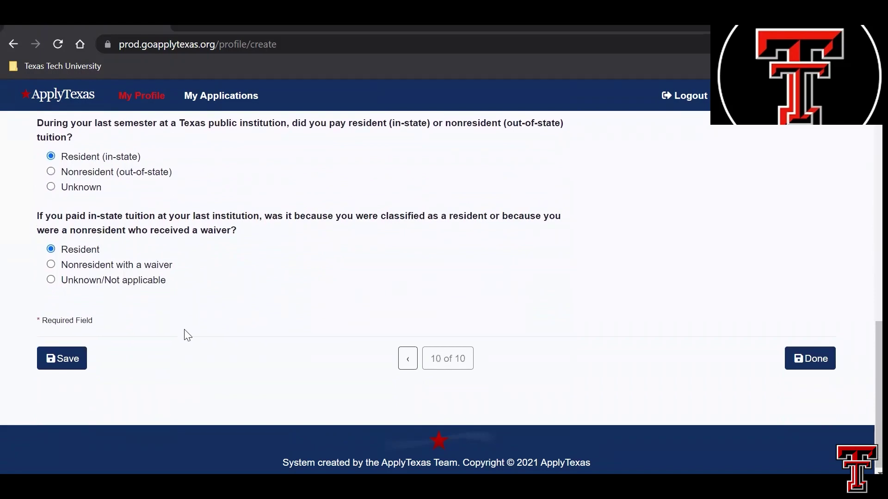
{"action": "left_click", "coordinate": [69, 367]}
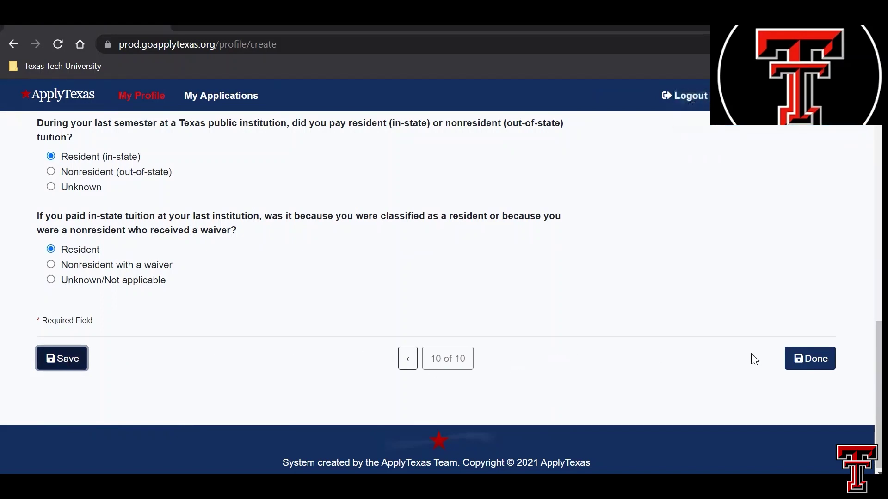
{"action": "left_click", "coordinate": [800, 359]}
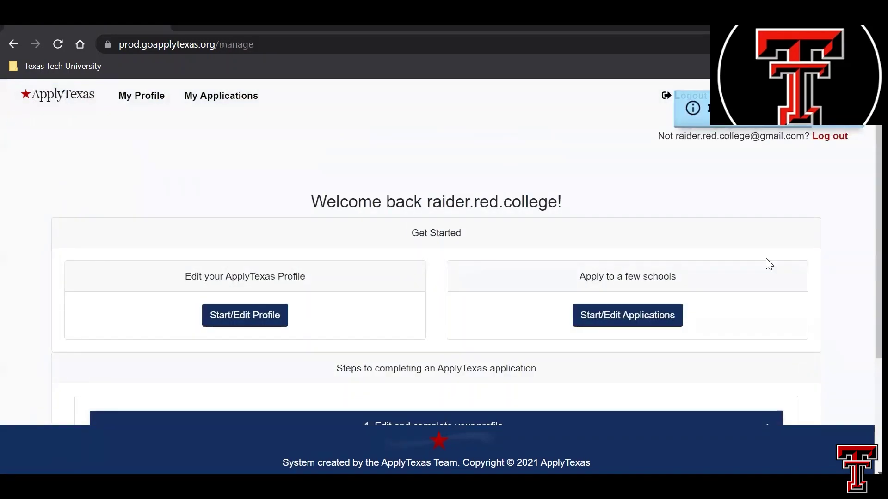
Start a new application for a four-year college/university and choose Texas Tech University - (Lubbock) as the institution.
{"action": "left_click", "coordinate": [628, 315]}
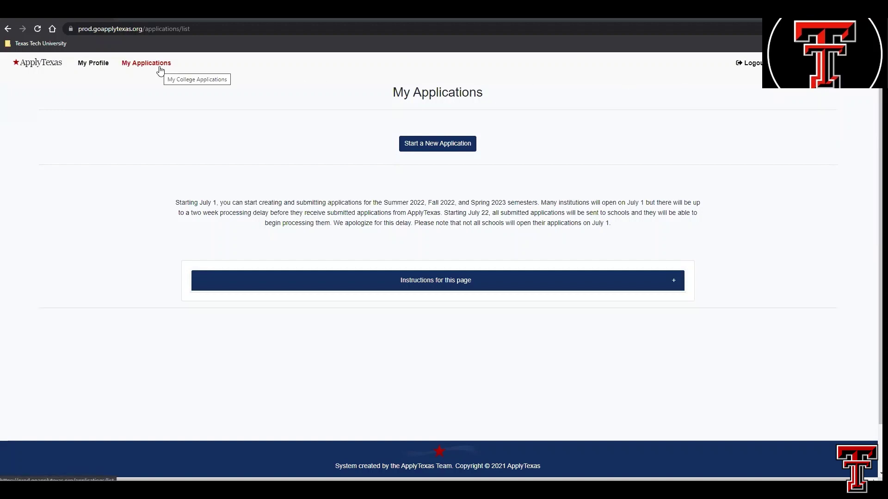
{"action": "left_click", "coordinate": [426, 147]}
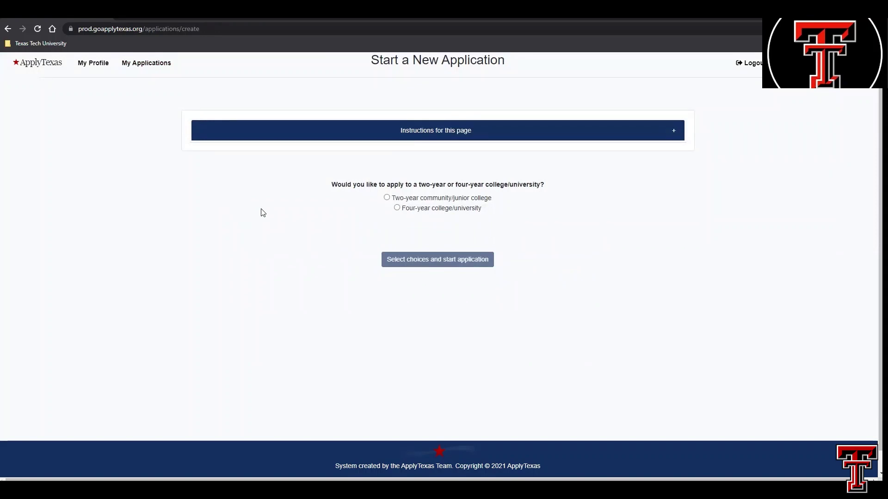
{"action": "left_click", "coordinate": [396, 208]}
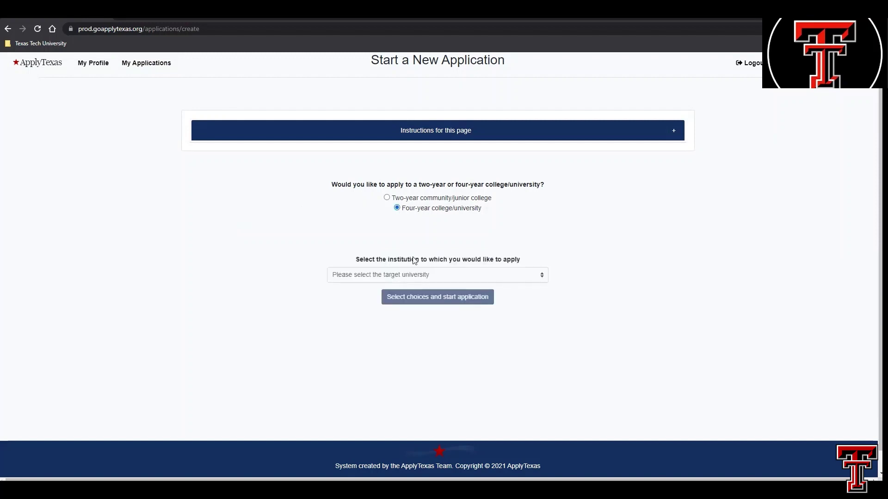
{"action": "left_click", "coordinate": [414, 275]}
{"action": "type", "text": "tex"}
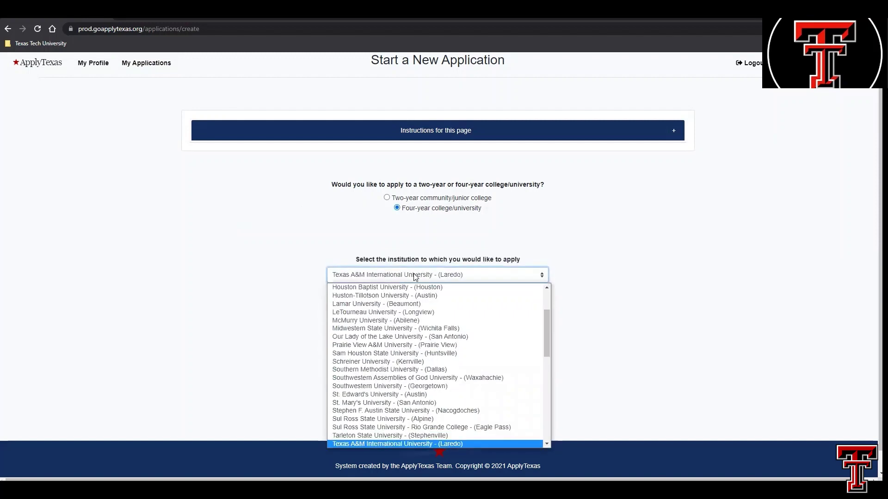
{"action": "type", "text": "as t"}
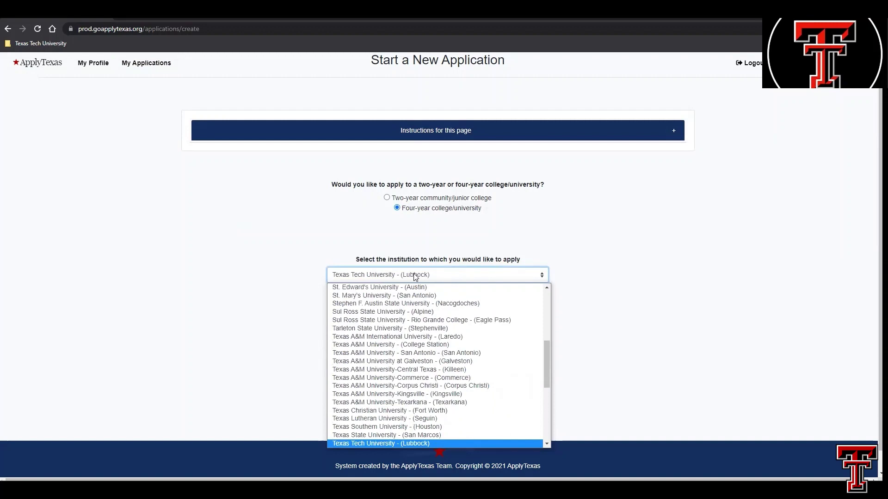
{"action": "left_click", "coordinate": [464, 443]}
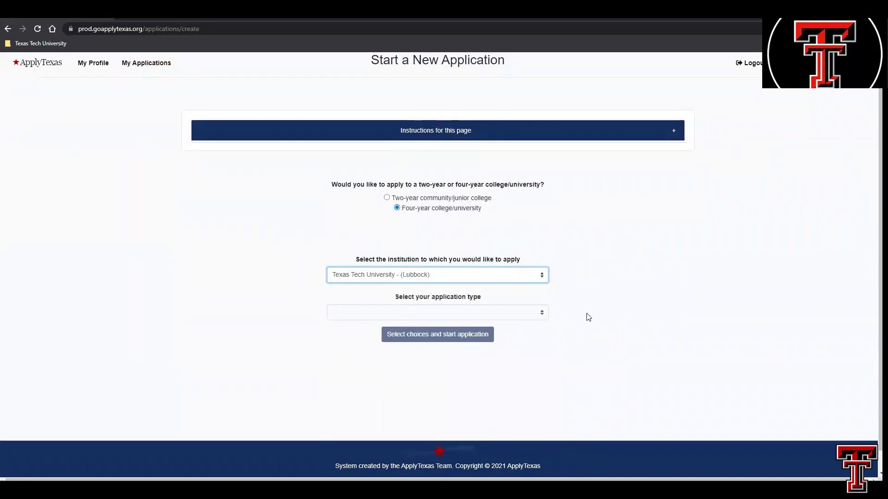
Set the application type to US Freshman and the semester to Fall 2022.
{"action": "left_click", "coordinate": [540, 313]}
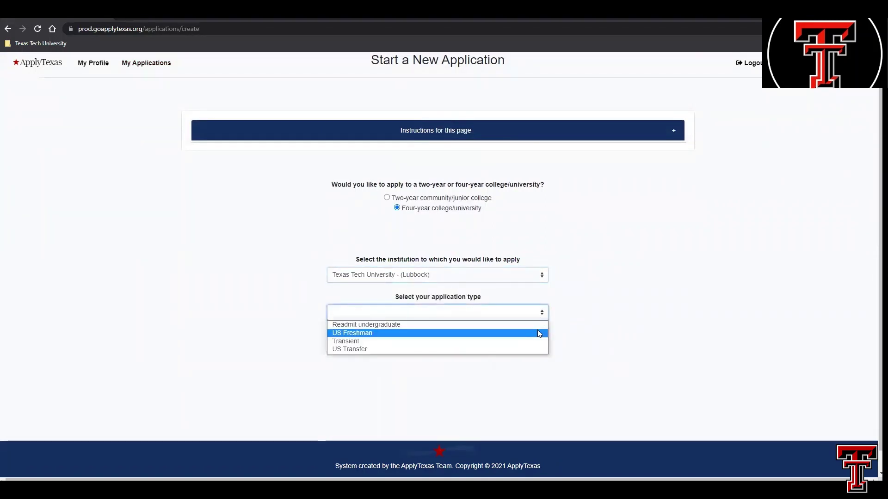
{"action": "left_click", "coordinate": [538, 333]}
{"action": "left_click", "coordinate": [543, 350]}
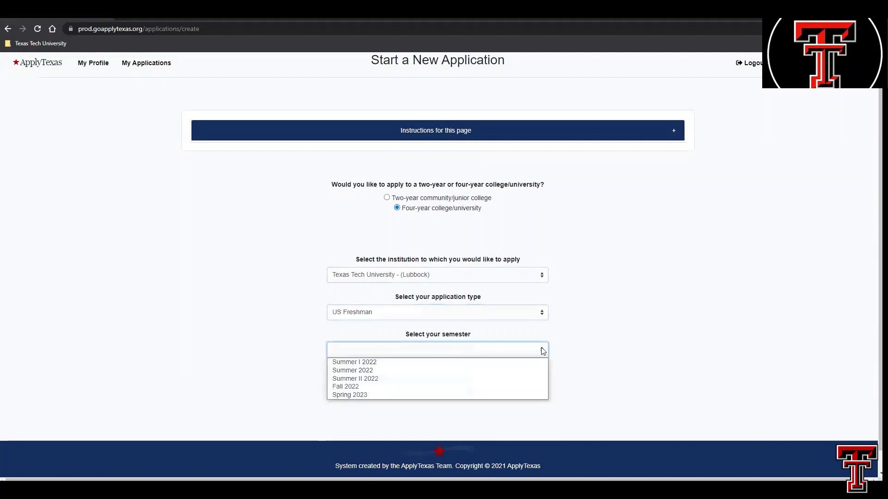
{"action": "left_click", "coordinate": [527, 386]}
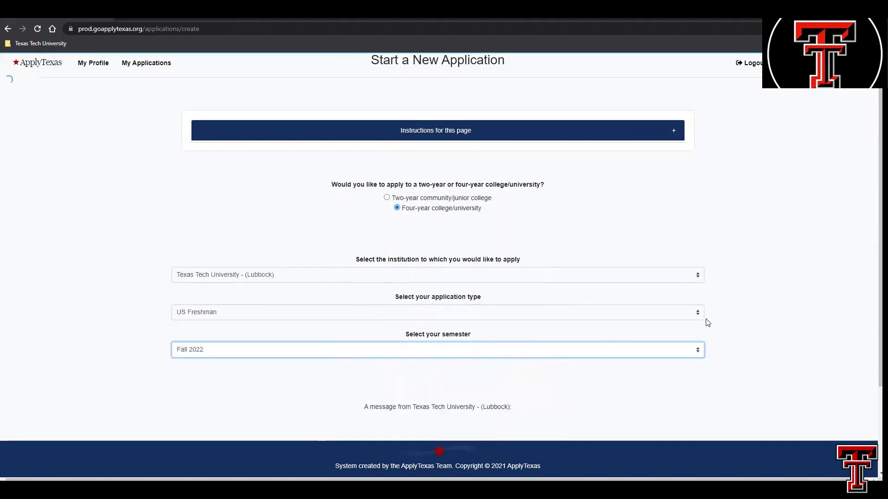
Choose Biology as the first choice major and start the Texas Tech University application.
{"action": "scroll", "coordinate": [708, 322], "scroll_direction": "down", "scroll_amount": 2}
{"action": "left_click", "coordinate": [693, 298]}
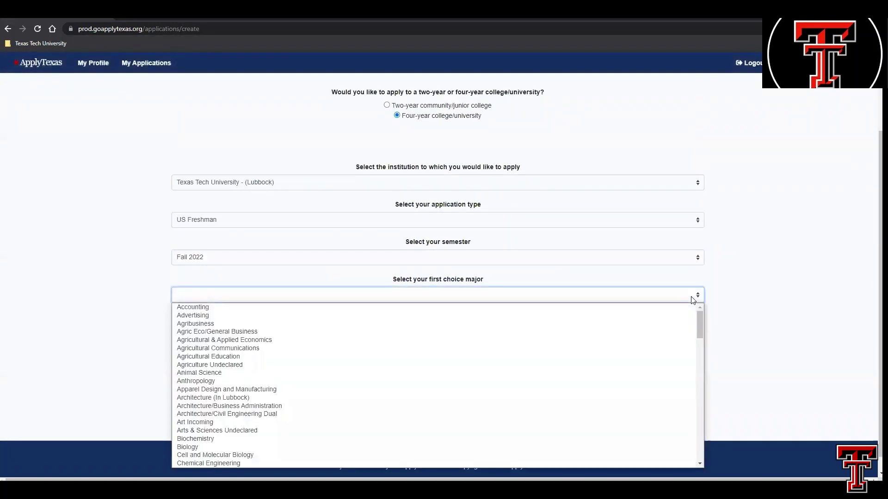
{"action": "left_click", "coordinate": [619, 449]}
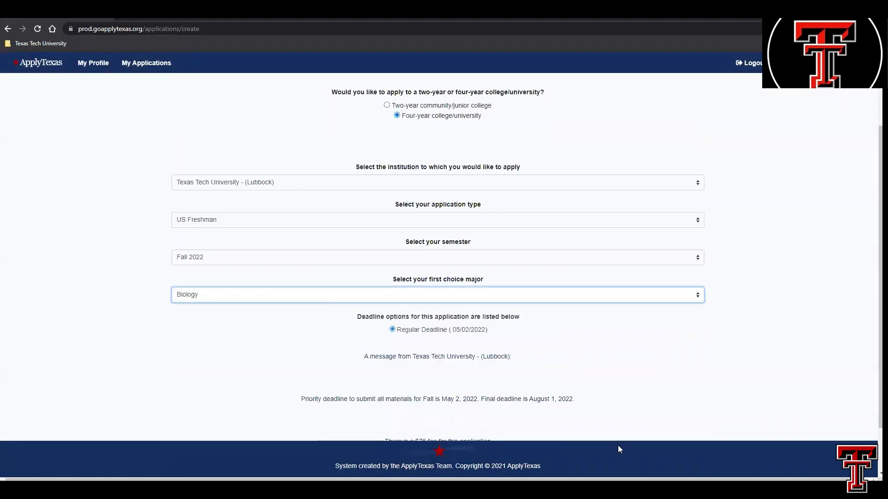
{"action": "scroll", "coordinate": [675, 374], "scroll_direction": "down", "scroll_amount": 2}
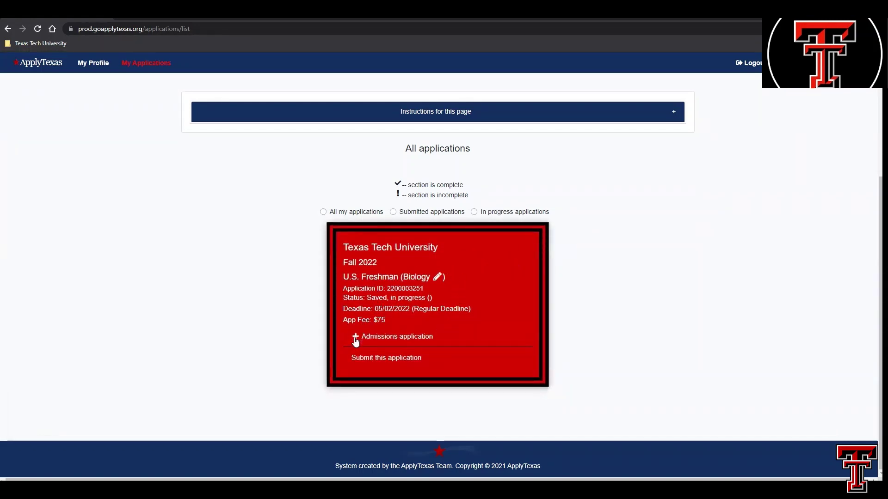
Expand the admissions application sections of the Texas Tech University application and open the U.S. Freshman questions.
{"action": "left_click", "coordinate": [356, 341]}
{"action": "scroll", "coordinate": [356, 342], "scroll_direction": "down", "scroll_amount": 1}
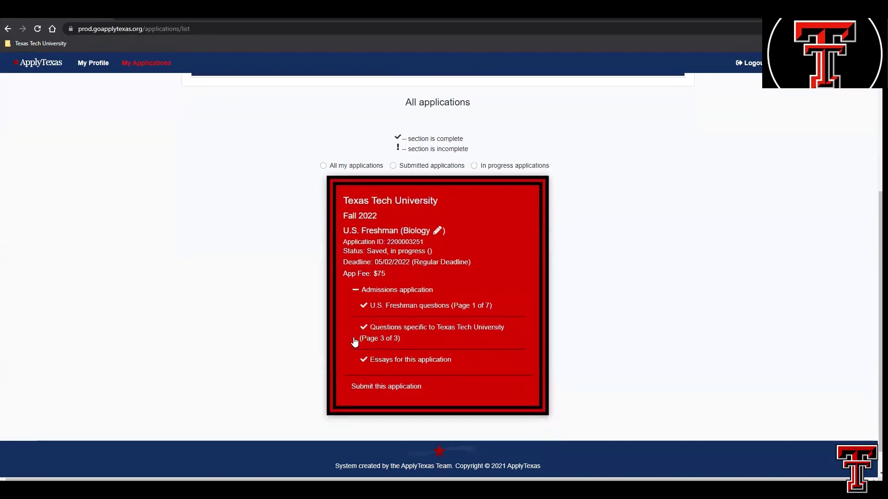
{"action": "left_click", "coordinate": [393, 307]}
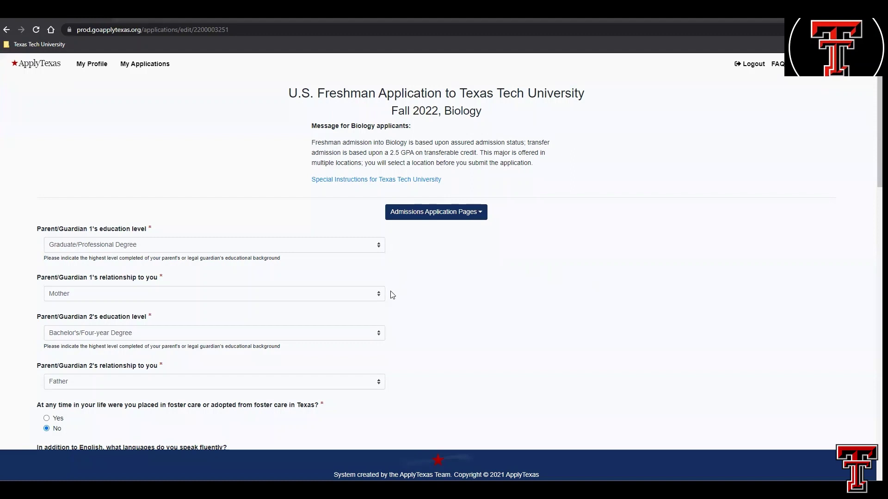
Review the parent/guardian education and relationship answers, and try Yes on the foster care question before restoring No.
{"action": "scroll", "coordinate": [392, 295], "scroll_direction": "down", "scroll_amount": 3}
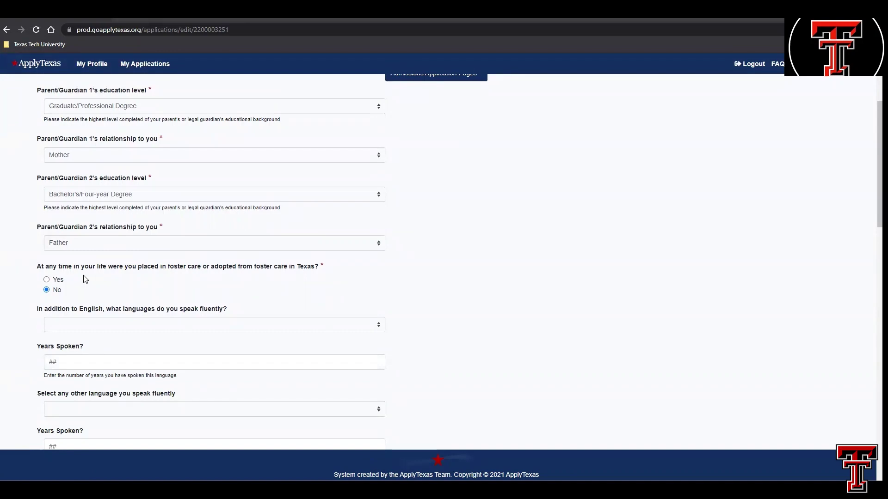
{"action": "left_click", "coordinate": [47, 280]}
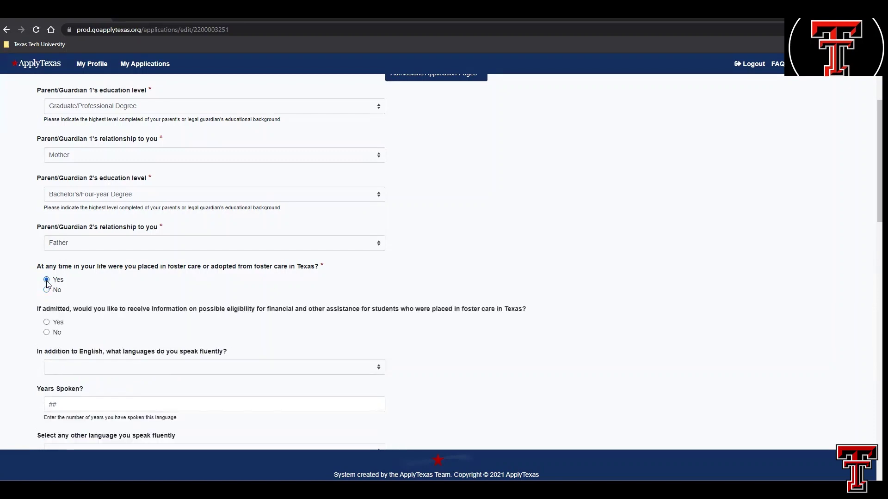
{"action": "left_click", "coordinate": [46, 290]}
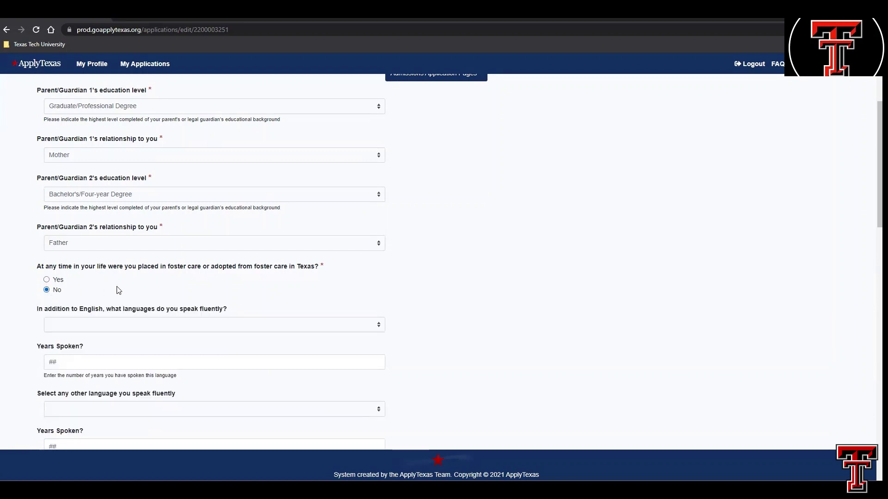
Review the additional language fields, the family gross income options and the household size field without changing them.
{"action": "scroll", "coordinate": [412, 318], "scroll_direction": "down", "scroll_amount": 1}
{"action": "scroll", "coordinate": [412, 318], "scroll_direction": "down", "scroll_amount": 1}
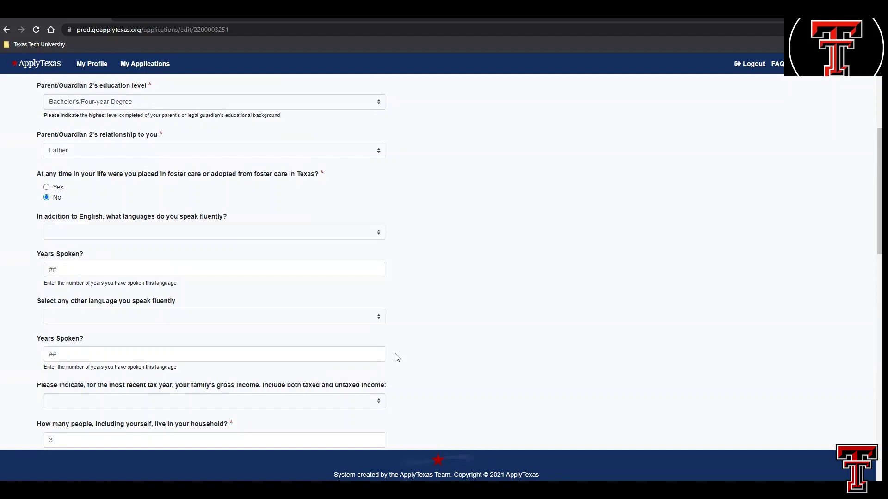
{"action": "scroll", "coordinate": [396, 357], "scroll_direction": "down", "scroll_amount": 2}
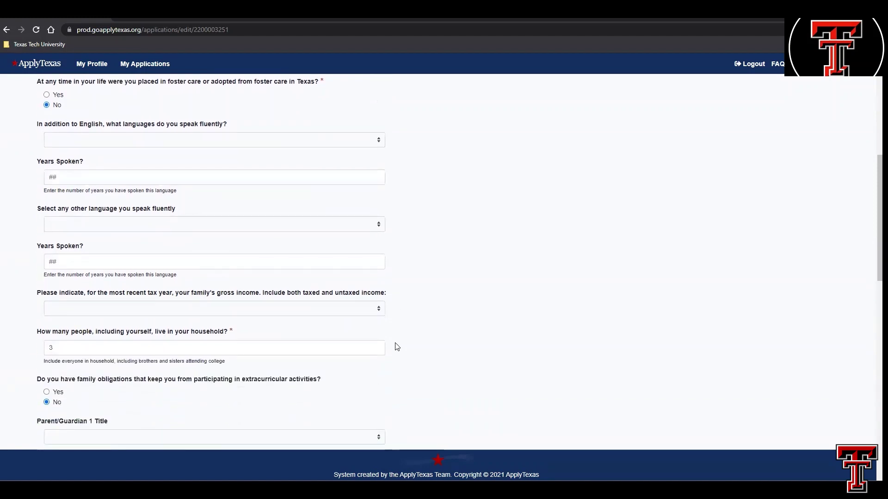
{"action": "left_click", "coordinate": [378, 311]}
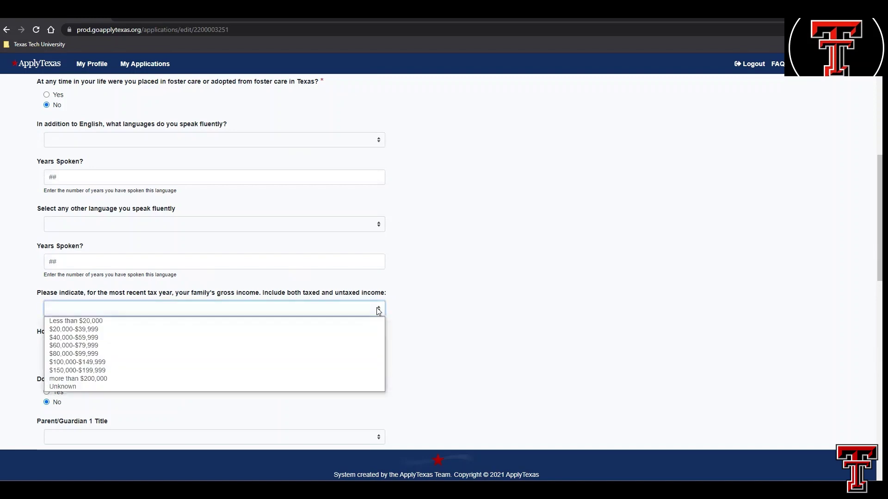
{"action": "left_click", "coordinate": [378, 311]}
{"action": "scroll", "coordinate": [396, 310], "scroll_direction": "down", "scroll_amount": 1}
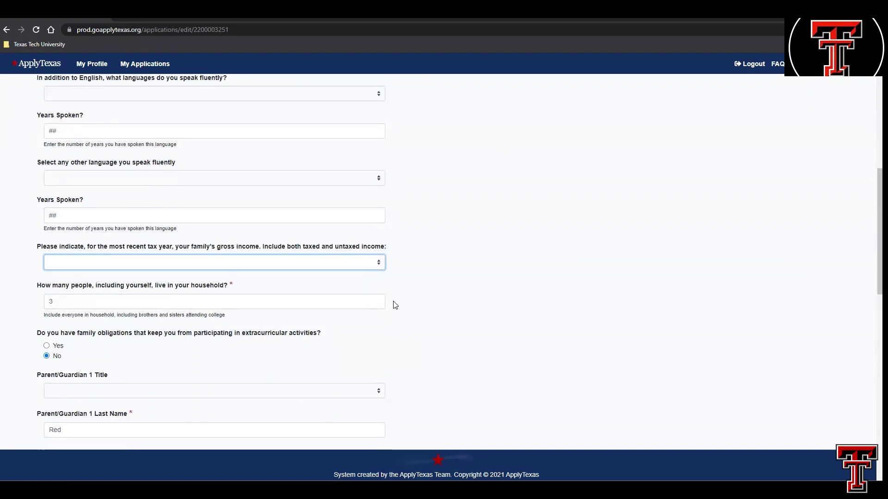
Try Yes on the family obligations question to check its follow-up questions, and restore the answer to No.
{"action": "scroll", "coordinate": [395, 306], "scroll_direction": "down", "scroll_amount": 1}
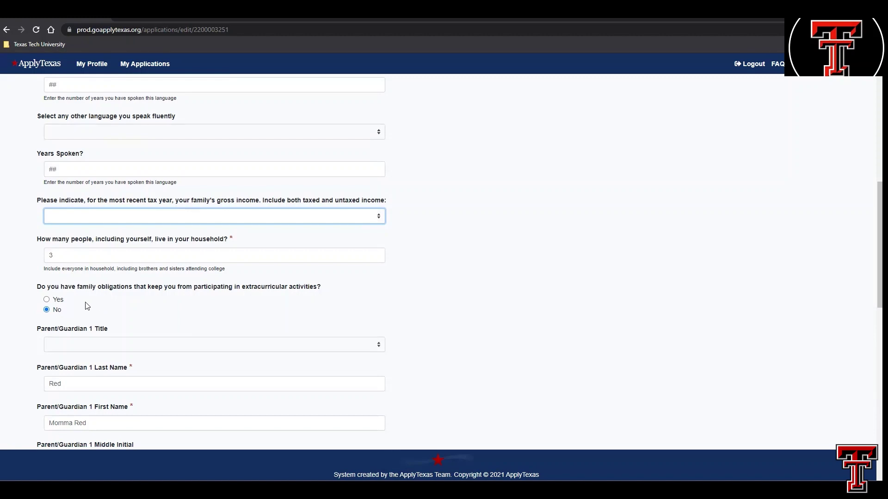
{"action": "left_click", "coordinate": [47, 301]}
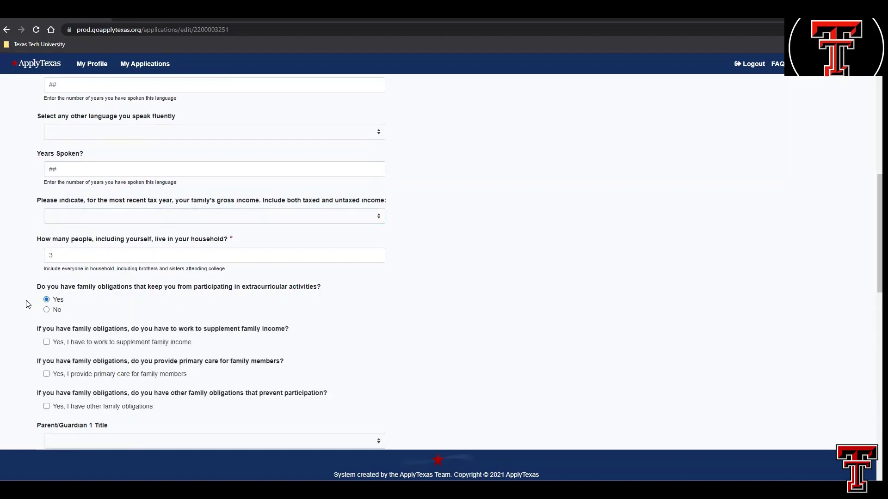
{"action": "scroll", "coordinate": [27, 304], "scroll_direction": "down", "scroll_amount": 1}
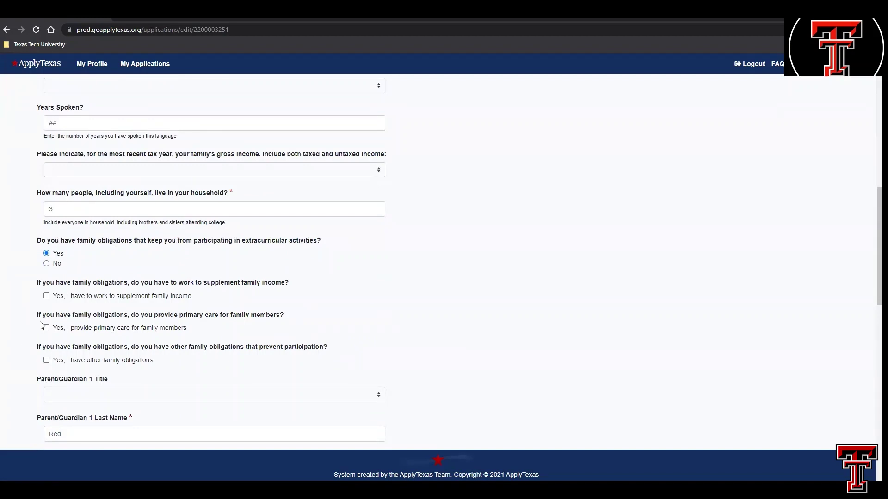
{"action": "left_click", "coordinate": [47, 264]}
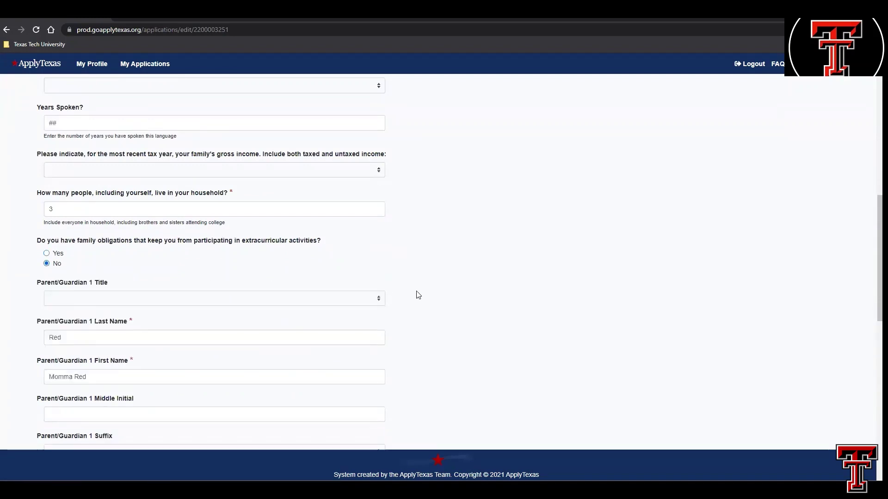
Review the Parent/Guardian 1 name, living status, phone number and email address fields without changing them.
{"action": "scroll", "coordinate": [418, 295], "scroll_direction": "down", "scroll_amount": 1}
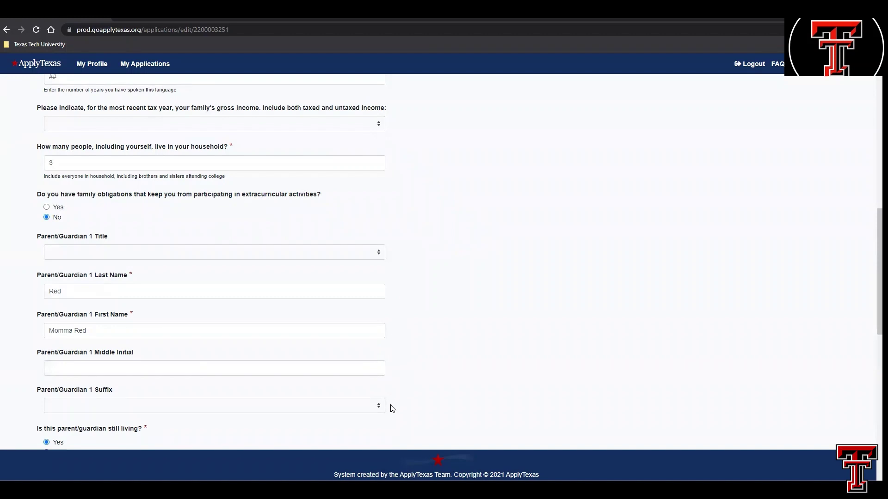
{"action": "scroll", "coordinate": [393, 402], "scroll_direction": "down", "scroll_amount": 4}
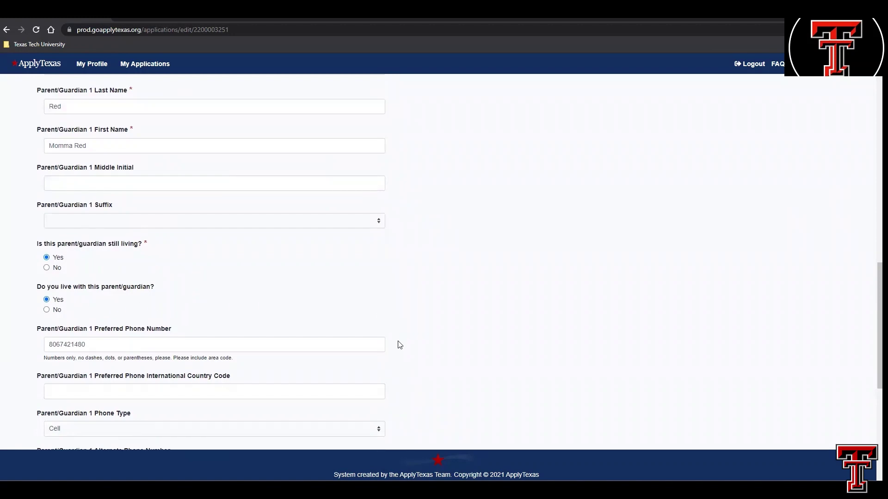
{"action": "scroll", "coordinate": [400, 345], "scroll_direction": "down", "scroll_amount": 2}
{"action": "scroll", "coordinate": [400, 345], "scroll_direction": "down", "scroll_amount": 1}
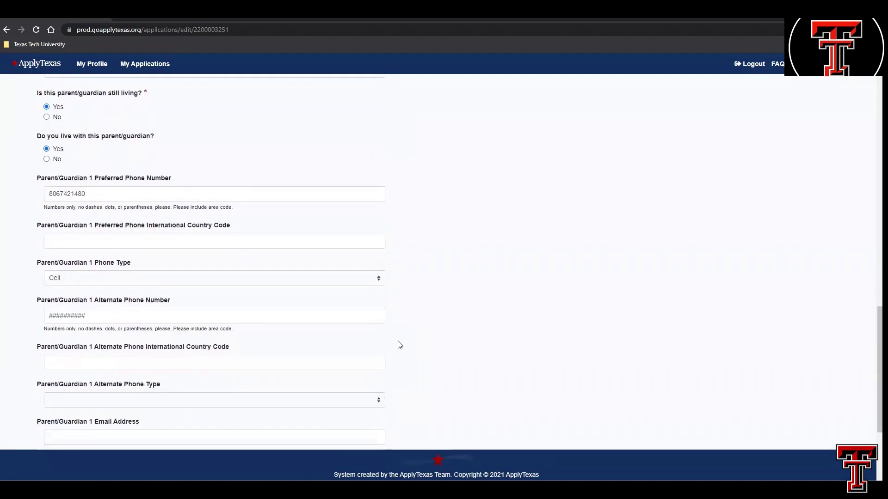
{"action": "scroll", "coordinate": [399, 345], "scroll_direction": "down", "scroll_amount": 3}
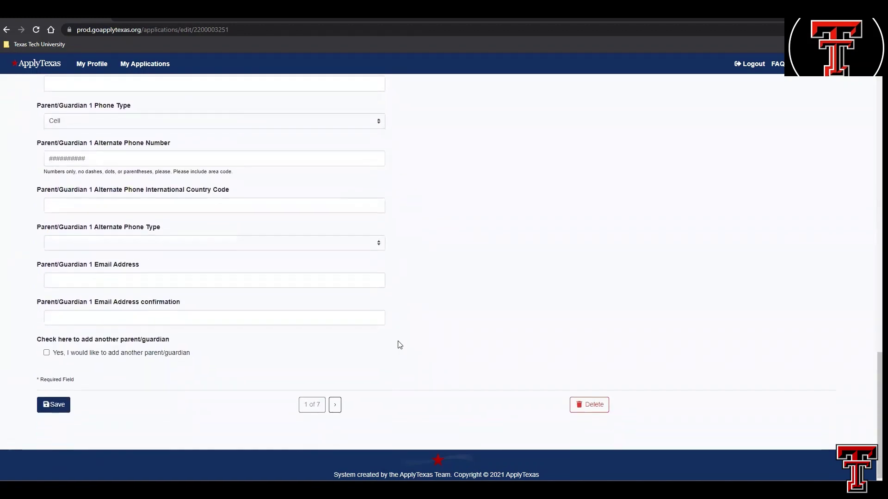
Choose to add another parent/guardian, go through the extra fields and continue to the Education Information/Test Information page.
{"action": "left_click", "coordinate": [46, 354]}
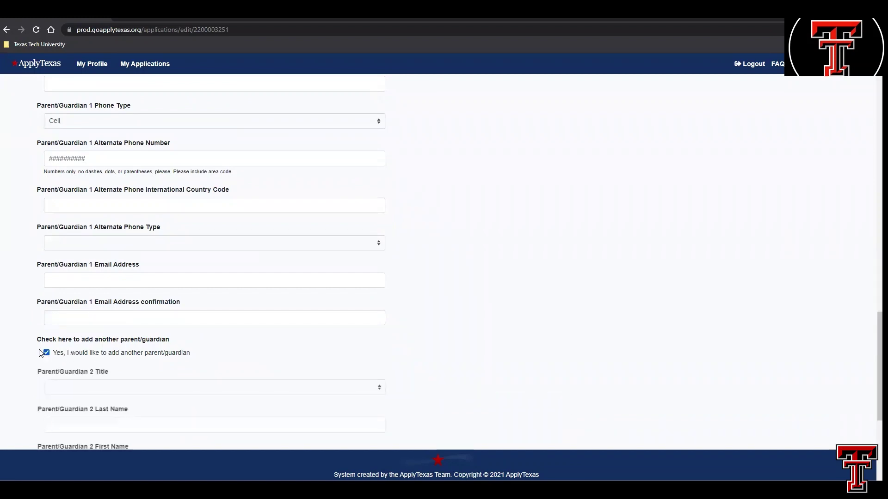
{"action": "scroll", "coordinate": [26, 343], "scroll_direction": "down", "scroll_amount": 3}
{"action": "scroll", "coordinate": [25, 343], "scroll_direction": "down", "scroll_amount": 2}
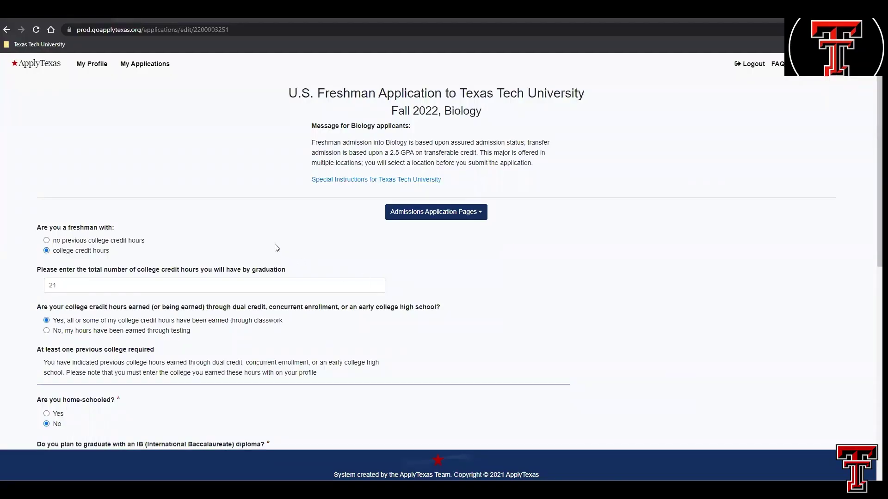
Review the list of admissions application pages and the college credit hours answers without changing them.
{"action": "left_click", "coordinate": [403, 216]}
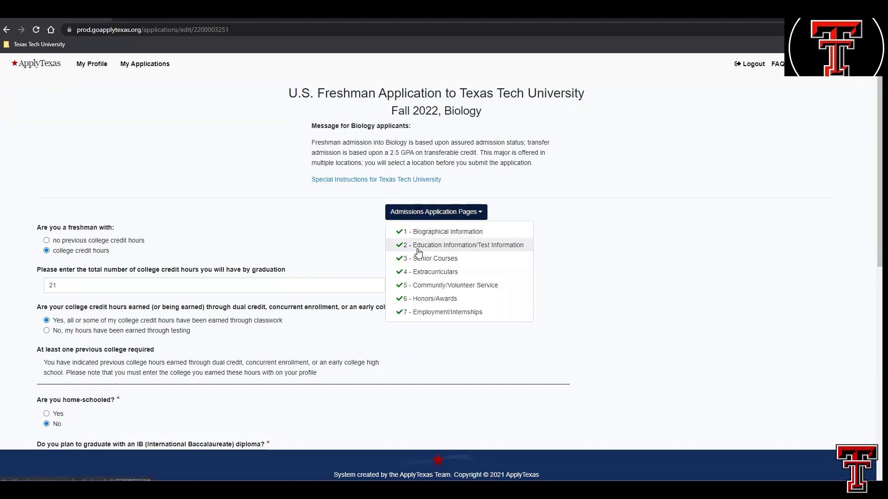
{"action": "left_click", "coordinate": [312, 236]}
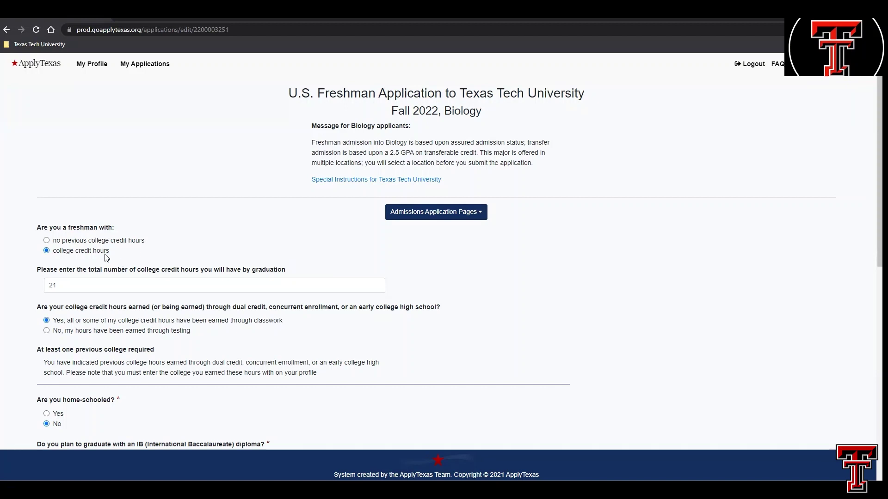
{"action": "left_click", "coordinate": [314, 285]}
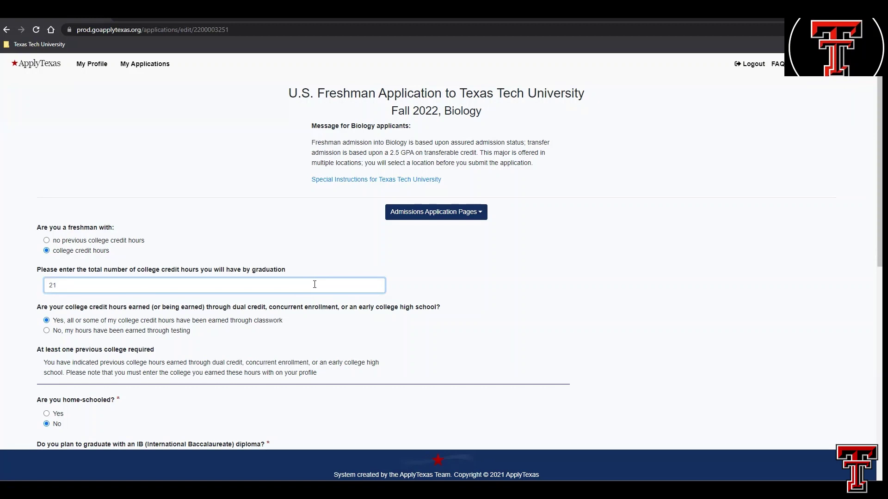
{"action": "left_click", "coordinate": [406, 290]}
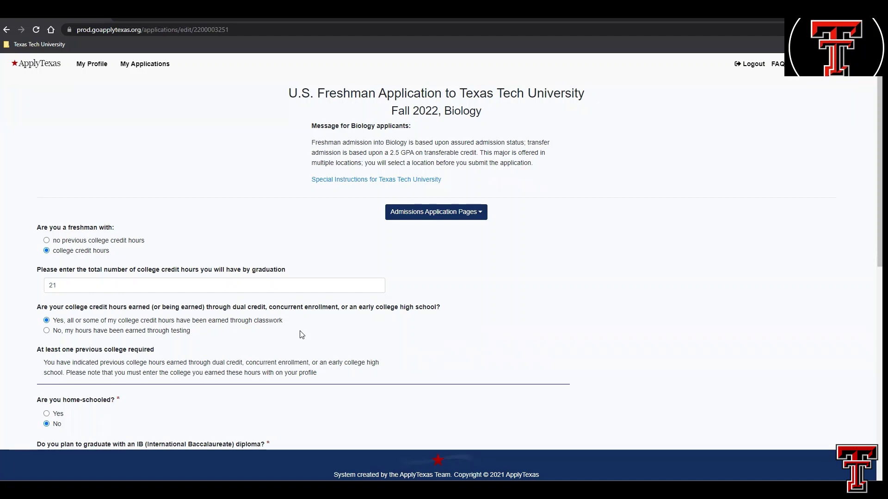
Try the testing answer for the college credit source and Yes for home-schooling, restoring the classwork and No answers.
{"action": "left_click", "coordinate": [48, 331]}
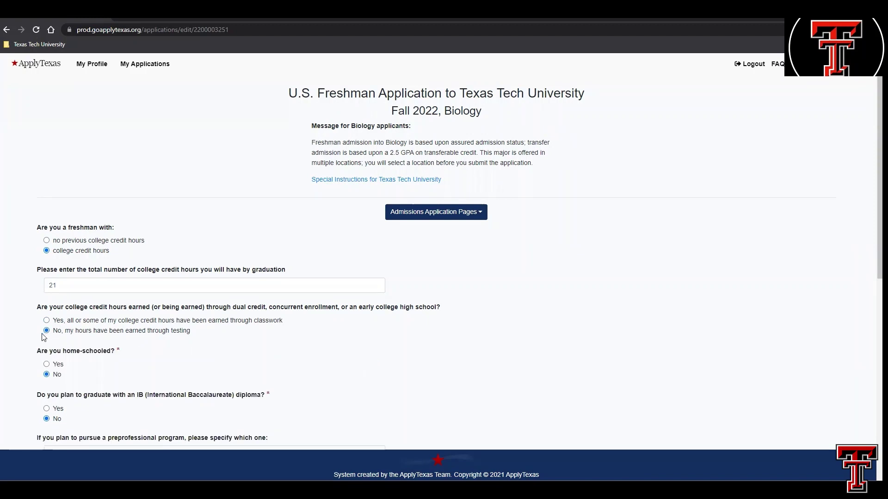
{"action": "left_click", "coordinate": [46, 321]}
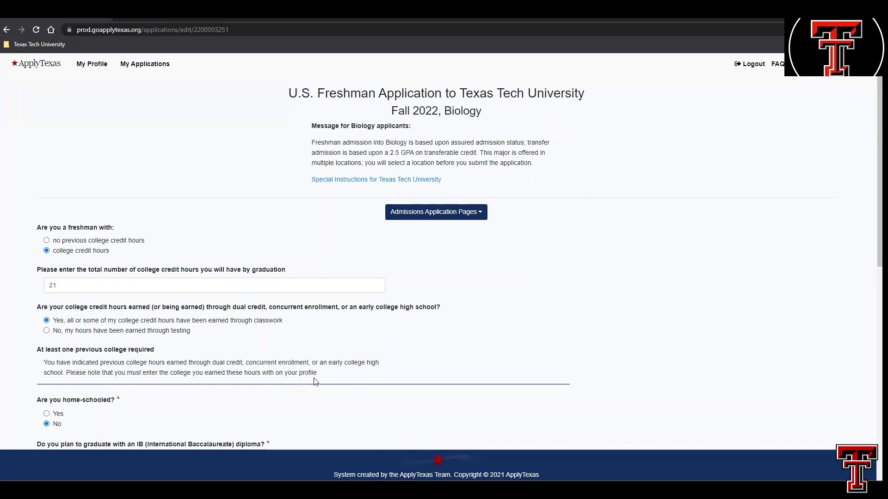
{"action": "scroll", "coordinate": [448, 372], "scroll_direction": "down", "scroll_amount": 6}
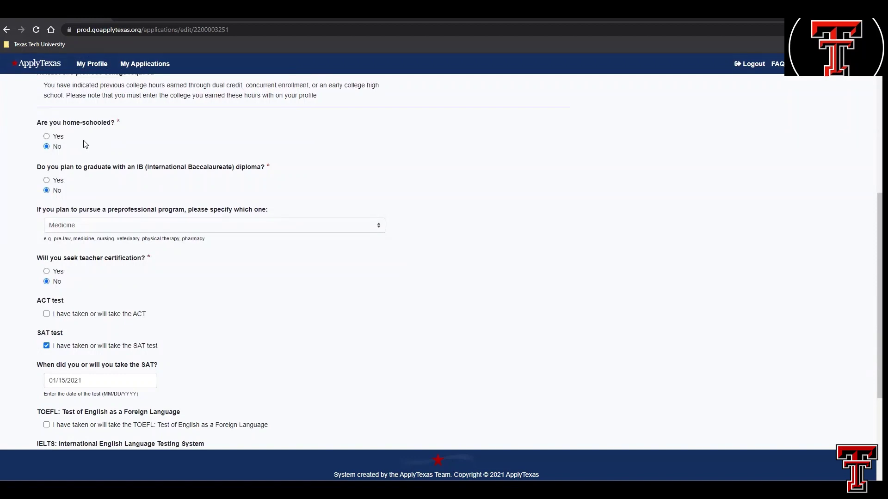
{"action": "left_click", "coordinate": [46, 136]}
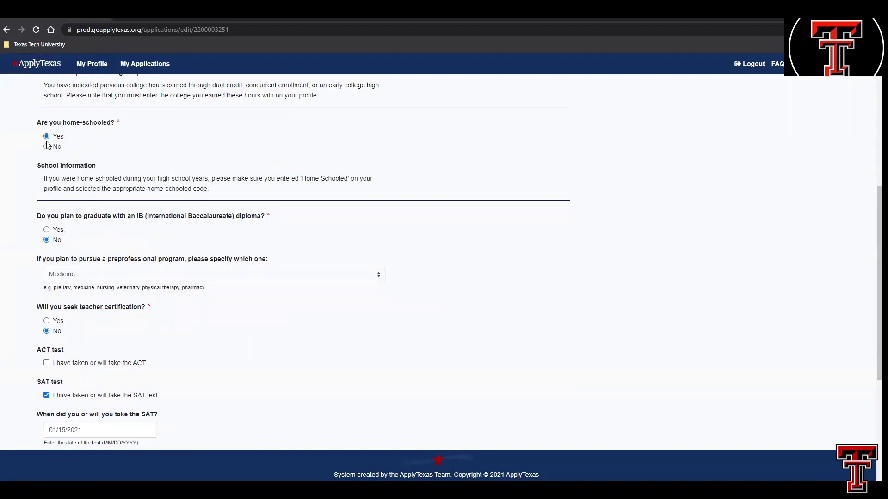
{"action": "left_click", "coordinate": [47, 147]}
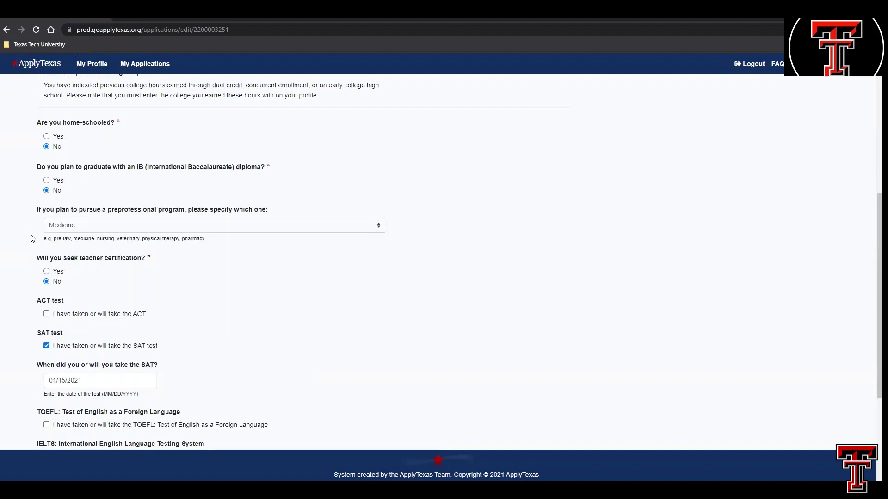
Choose Medicine as the preprofessional program and answer the transcript-sharing consent question with Not applicable.
{"action": "left_click", "coordinate": [378, 226]}
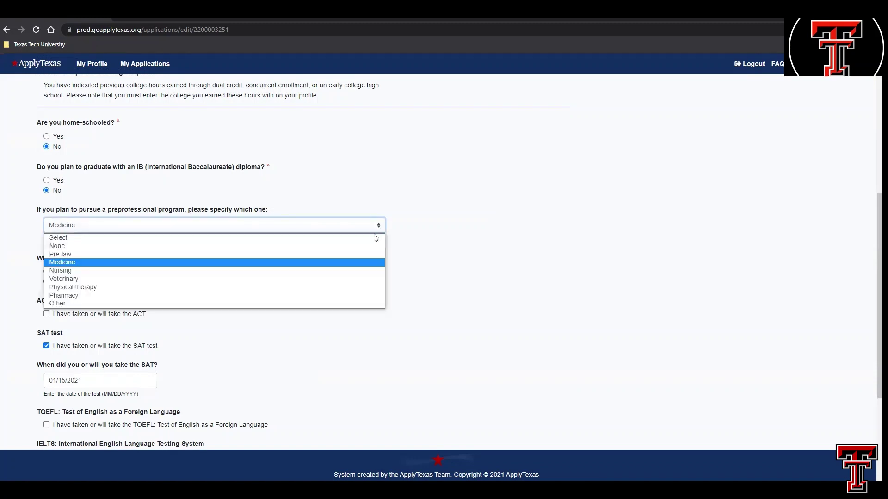
{"action": "left_click", "coordinate": [370, 265]}
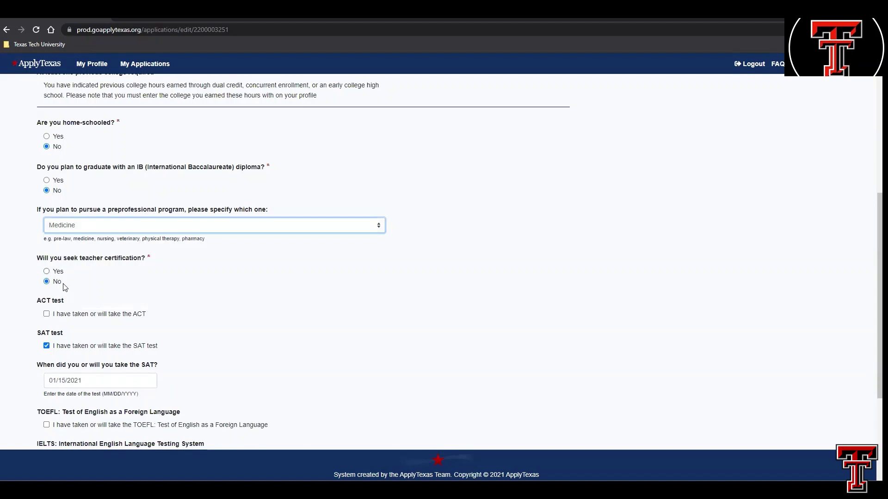
{"action": "scroll", "coordinate": [21, 285], "scroll_direction": "down", "scroll_amount": 2}
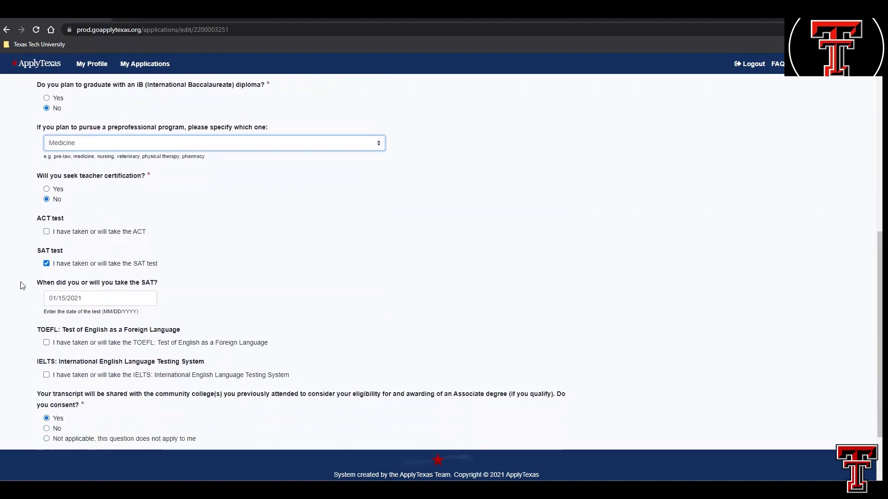
{"action": "scroll", "coordinate": [20, 285], "scroll_direction": "down", "scroll_amount": 2}
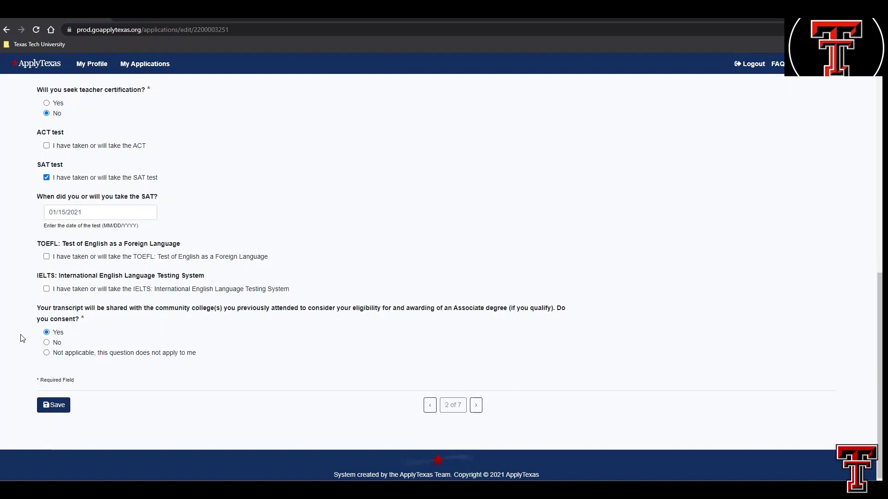
{"action": "left_click", "coordinate": [47, 353]}
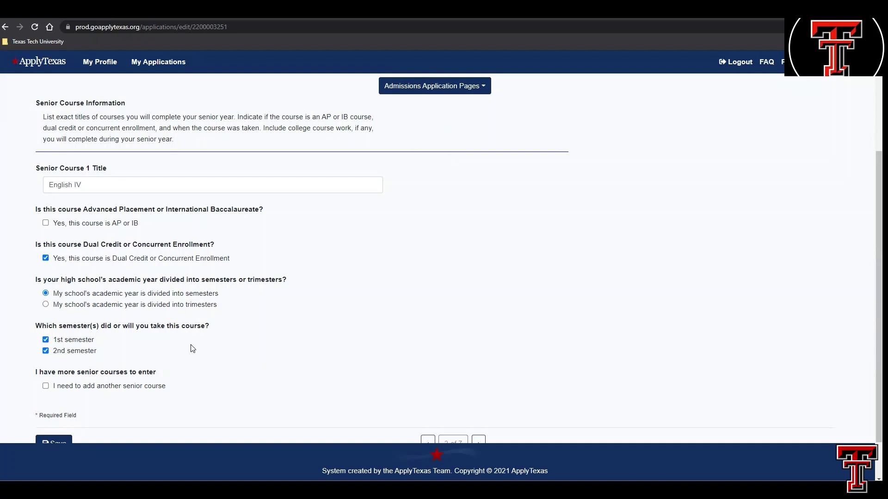
Add another senior course to examine the Senior Course 2 fields, and remove it again.
{"action": "left_click", "coordinate": [45, 386]}
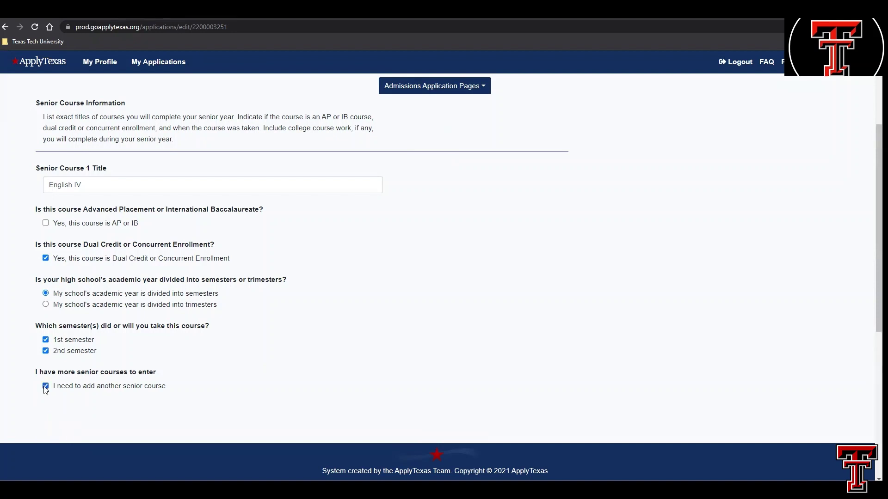
{"action": "scroll", "coordinate": [42, 388], "scroll_direction": "down", "scroll_amount": 4}
{"action": "scroll", "coordinate": [41, 391], "scroll_direction": "down", "scroll_amount": 1}
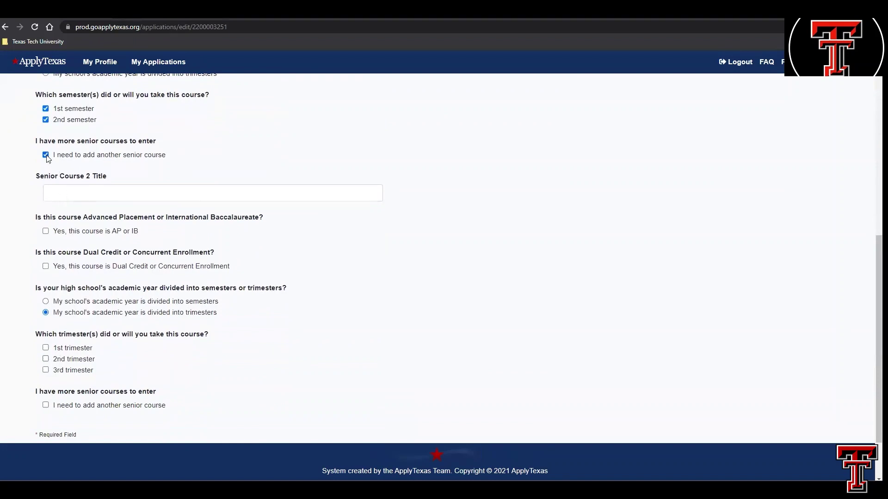
{"action": "left_click", "coordinate": [45, 155]}
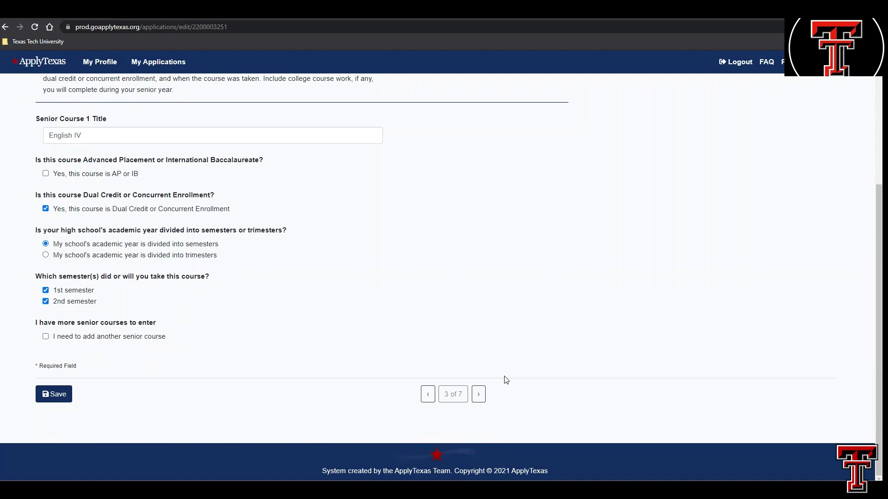
Continue to the Extracurriculars page and review the first activity's description, level options, participation years, positions held and hours.
{"action": "left_click", "coordinate": [478, 394]}
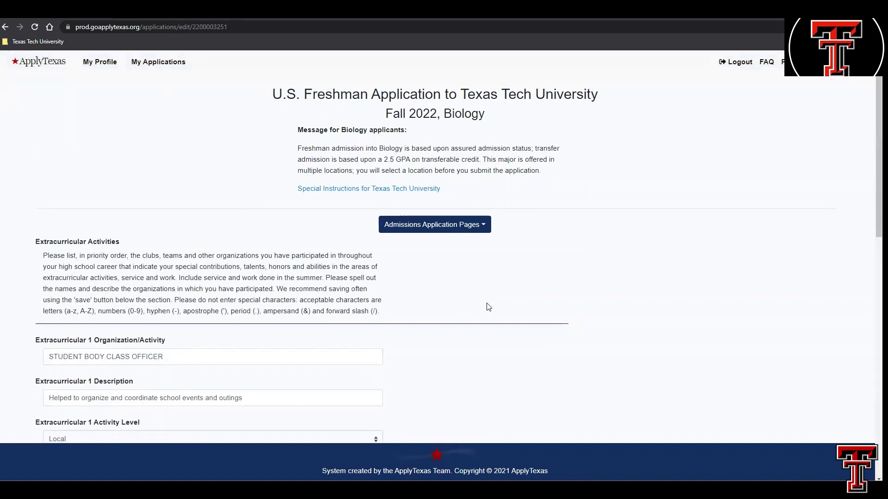
{"action": "scroll", "coordinate": [489, 307], "scroll_direction": "down", "scroll_amount": 1}
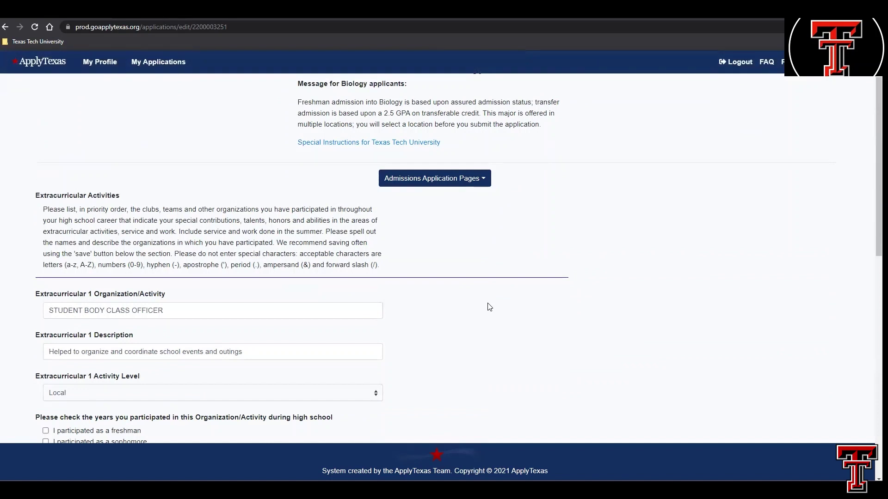
{"action": "scroll", "coordinate": [489, 307], "scroll_direction": "down", "scroll_amount": 2}
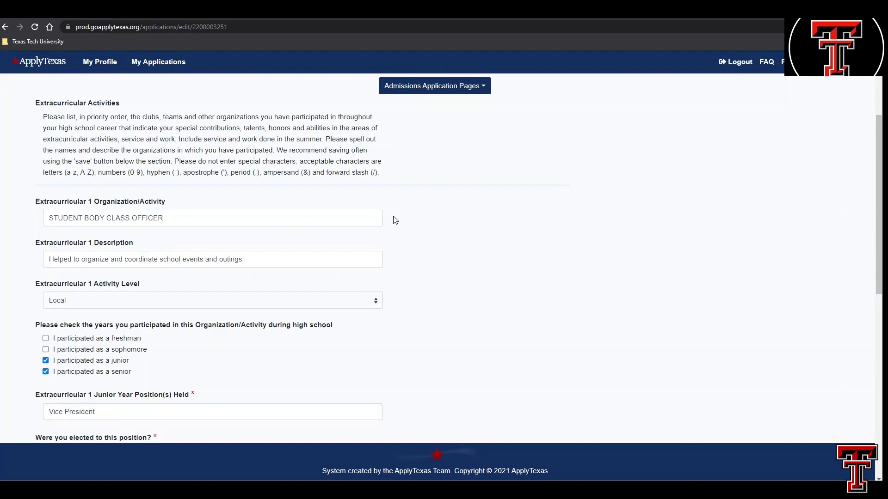
{"action": "left_click", "coordinate": [379, 301]}
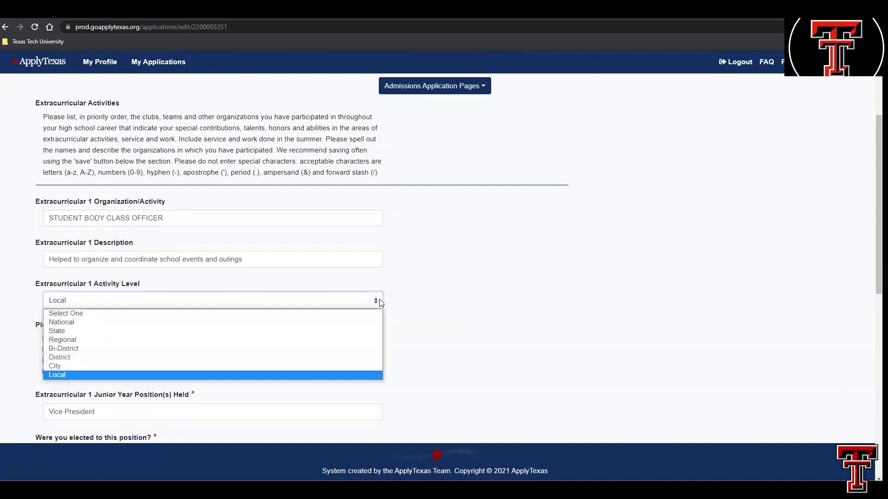
{"action": "left_click", "coordinate": [379, 300]}
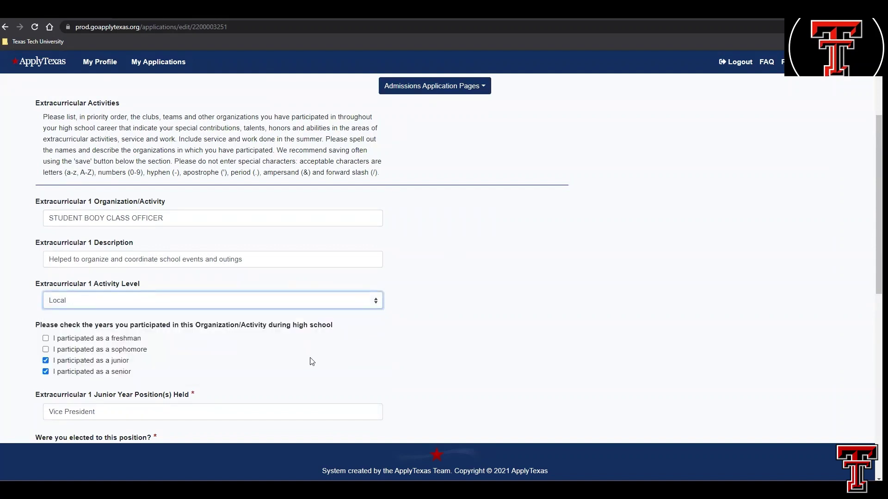
{"action": "scroll", "coordinate": [429, 358], "scroll_direction": "down", "scroll_amount": 3}
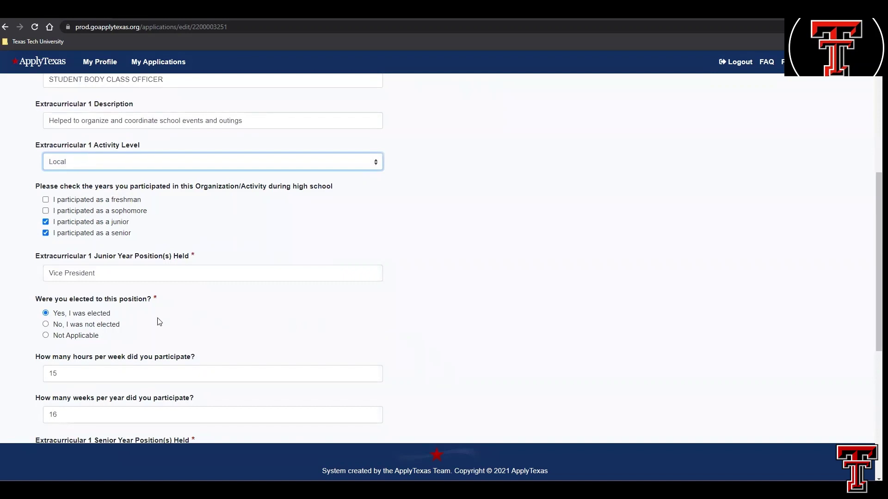
{"action": "scroll", "coordinate": [432, 337], "scroll_direction": "down", "scroll_amount": 4}
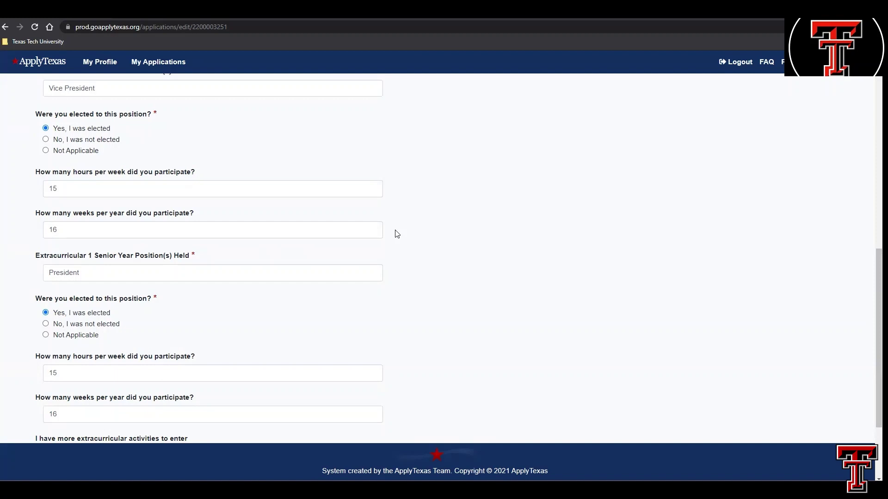
{"action": "scroll", "coordinate": [397, 233], "scroll_direction": "down", "scroll_amount": 2}
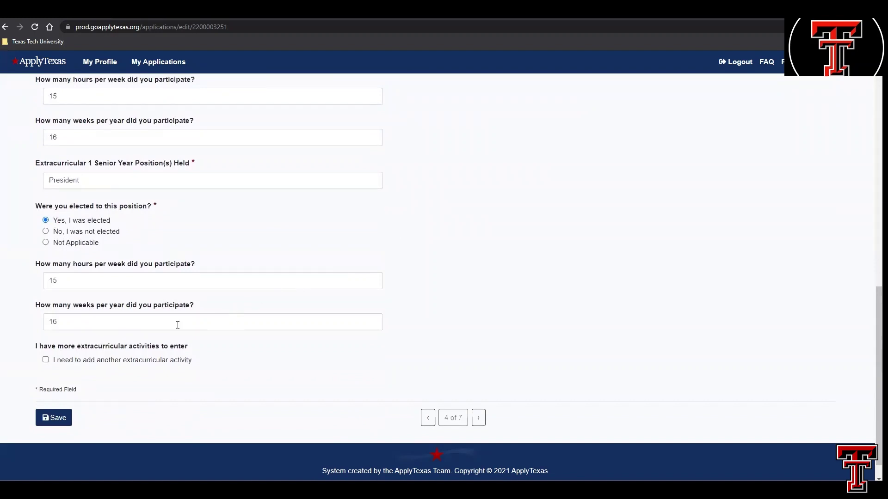
Add another extracurricular activity to examine the Extracurricular 2 fields, and remove it again.
{"action": "left_click", "coordinate": [45, 360]}
{"action": "scroll", "coordinate": [22, 301], "scroll_direction": "down", "scroll_amount": 5}
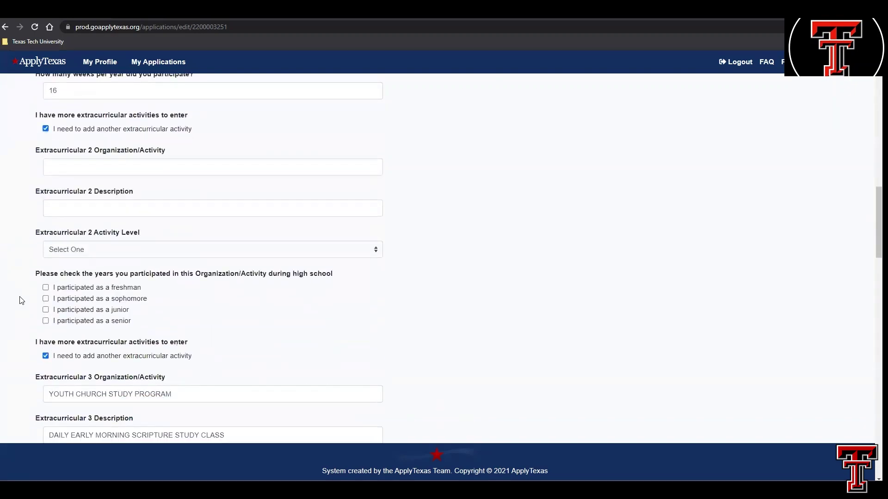
{"action": "scroll", "coordinate": [21, 298], "scroll_direction": "up", "scroll_amount": 1}
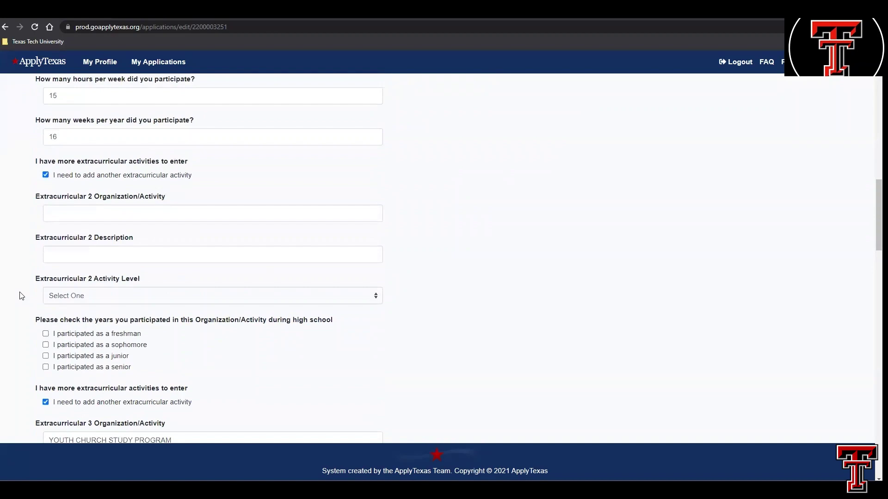
{"action": "left_click", "coordinate": [46, 175]}
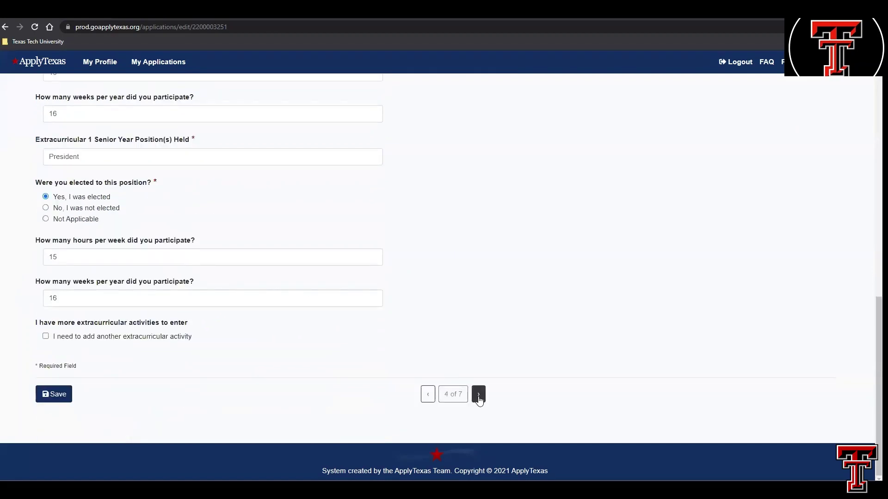
Continue from the extracurricular activities to the Community/Volunteer Service page.
{"action": "left_click", "coordinate": [477, 395]}
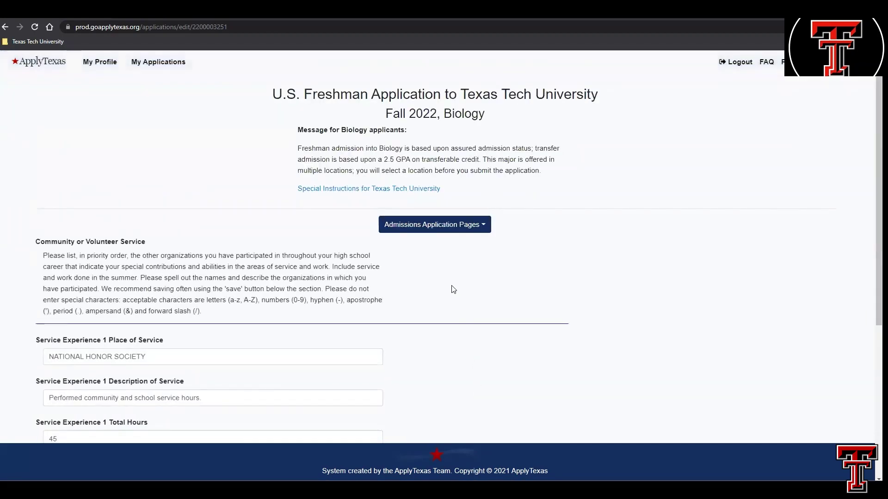
Review the first service experience, and temporarily add another volunteer service to examine the Service Experience 2 fields.
{"action": "scroll", "coordinate": [453, 289], "scroll_direction": "down", "scroll_amount": 2}
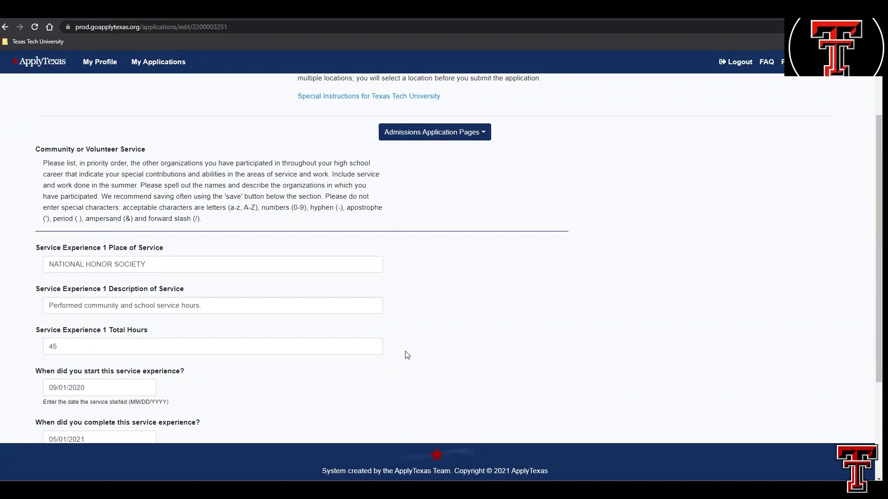
{"action": "scroll", "coordinate": [396, 352], "scroll_direction": "down", "scroll_amount": 2}
{"action": "scroll", "coordinate": [396, 352], "scroll_direction": "down", "scroll_amount": 1}
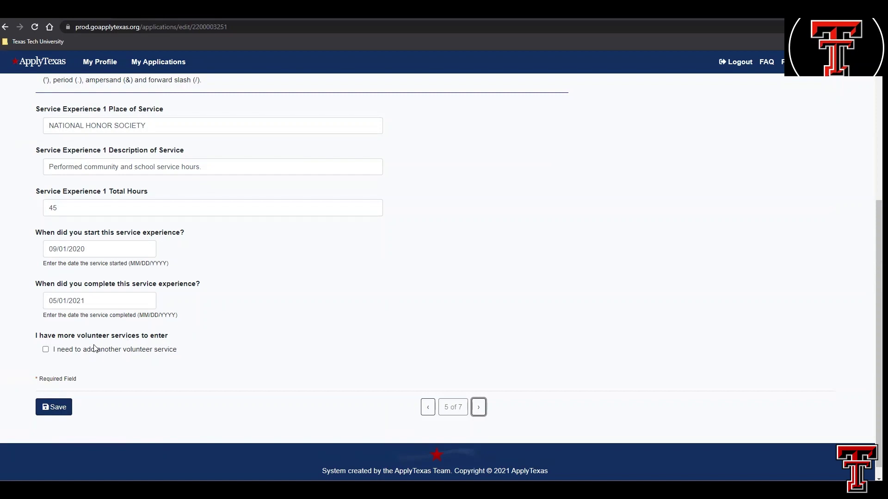
{"action": "left_click", "coordinate": [46, 349]}
{"action": "scroll", "coordinate": [32, 346], "scroll_direction": "down", "scroll_amount": 3}
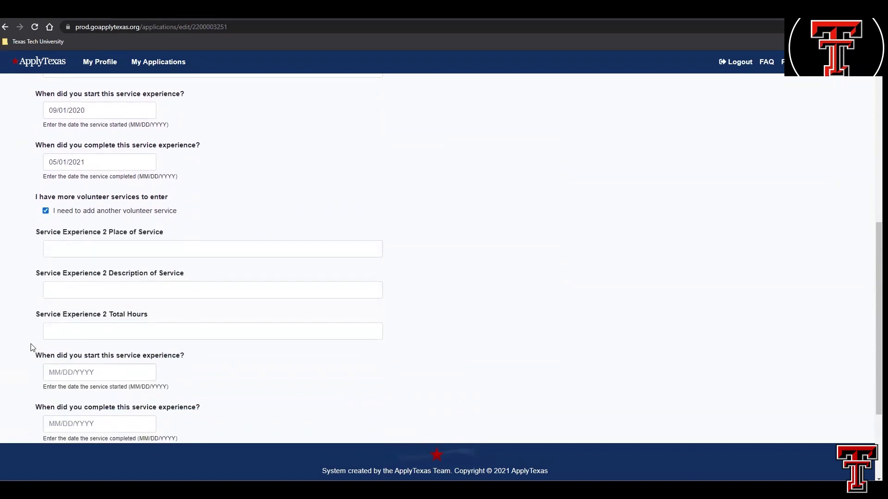
{"action": "left_click", "coordinate": [46, 211]}
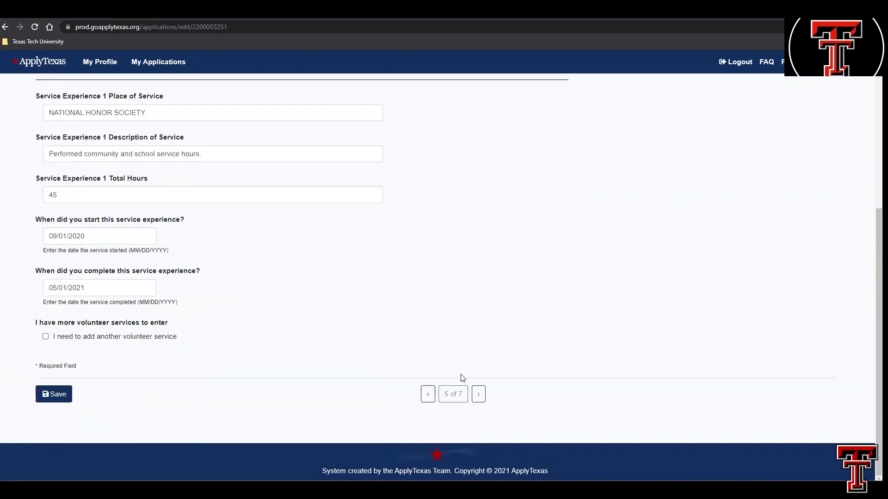
Save the Community or Volunteer Service page and continue to the Talents, Awards, Honors page.
{"action": "left_click", "coordinate": [69, 396]}
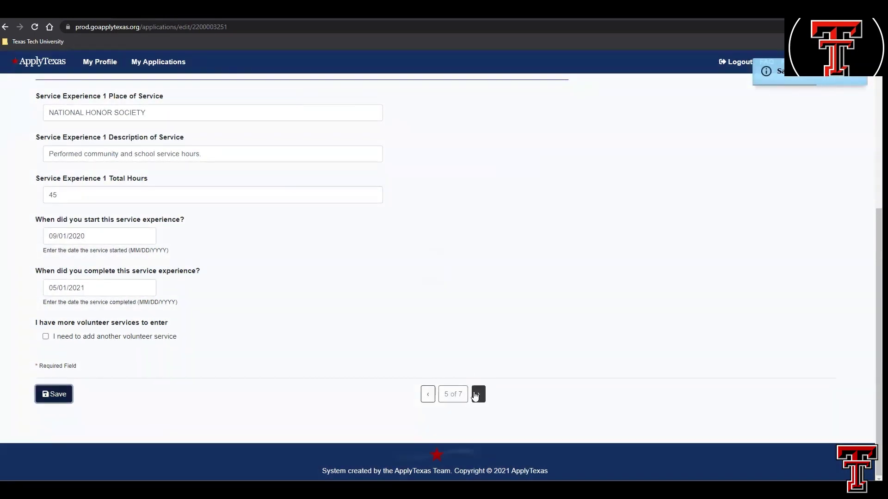
{"action": "left_click", "coordinate": [478, 394]}
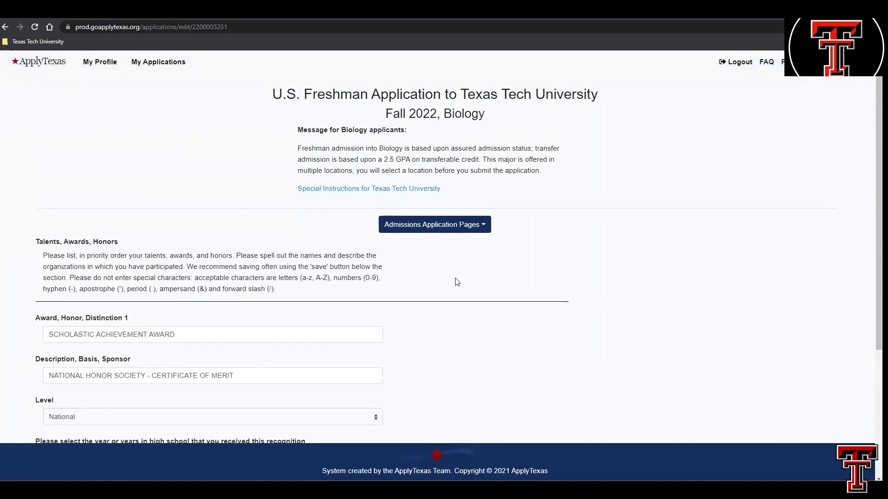
Review the first award's details and level options, and temporarily add another talent/award/honor to examine its fields.
{"action": "scroll", "coordinate": [457, 282], "scroll_direction": "down", "scroll_amount": 3}
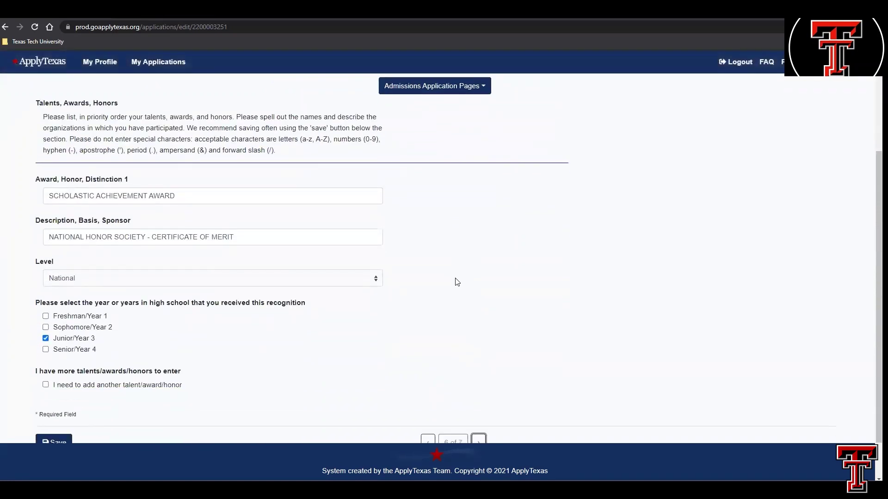
{"action": "scroll", "coordinate": [457, 282], "scroll_direction": "down", "scroll_amount": 1}
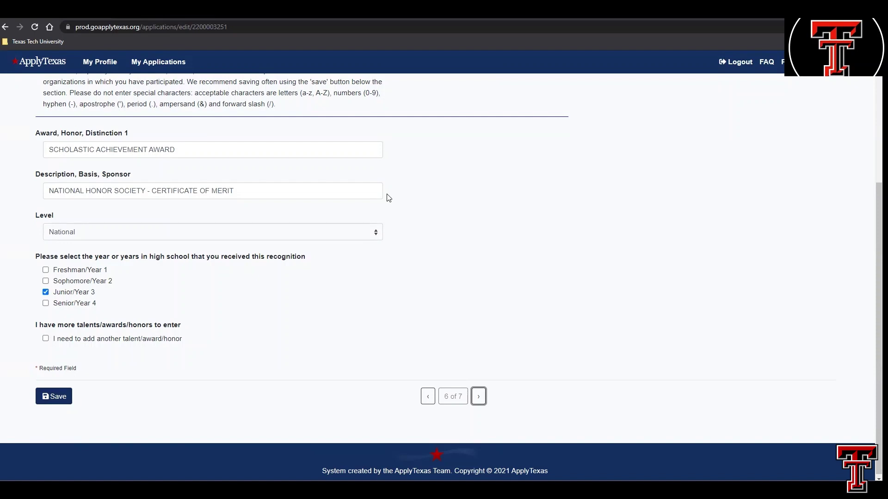
{"action": "left_click", "coordinate": [378, 236]}
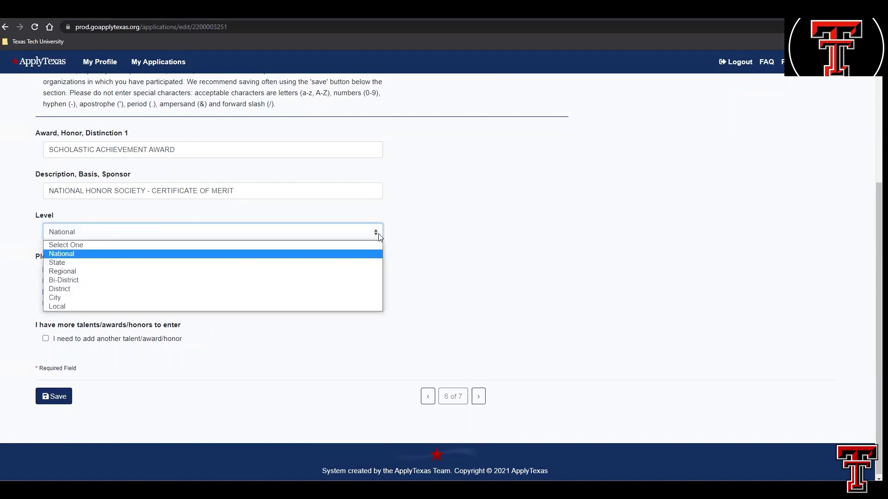
{"action": "left_click", "coordinate": [378, 236]}
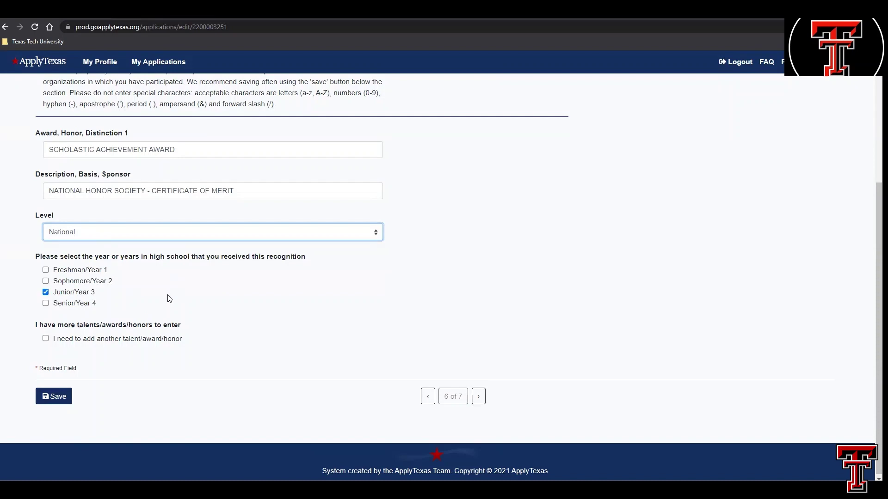
{"action": "left_click", "coordinate": [46, 338]}
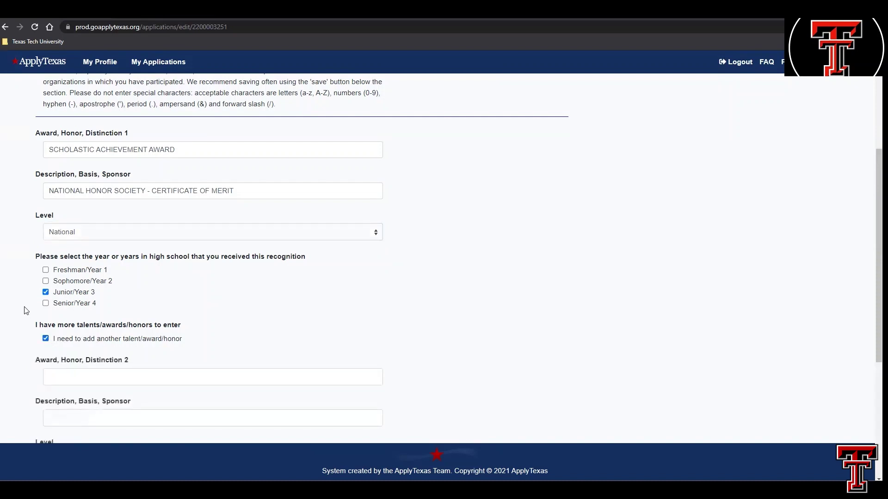
{"action": "scroll", "coordinate": [24, 310], "scroll_direction": "down", "scroll_amount": 2}
{"action": "scroll", "coordinate": [24, 310], "scroll_direction": "down", "scroll_amount": 1}
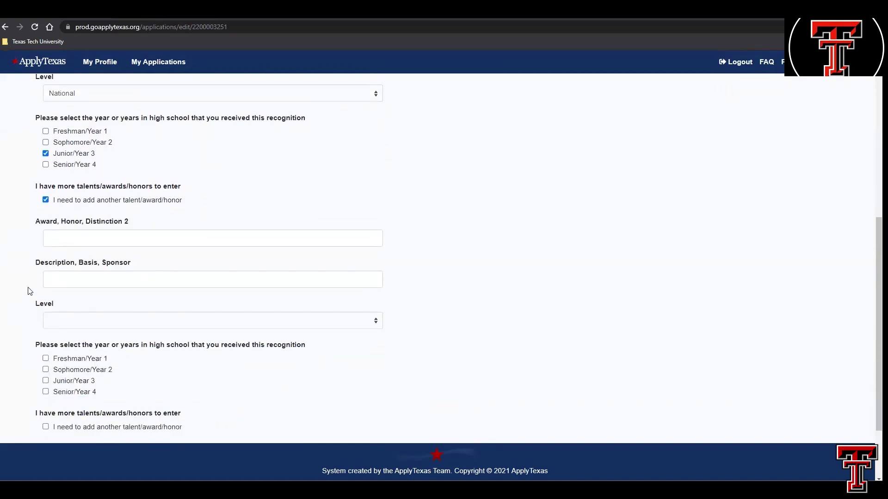
{"action": "left_click", "coordinate": [46, 202]}
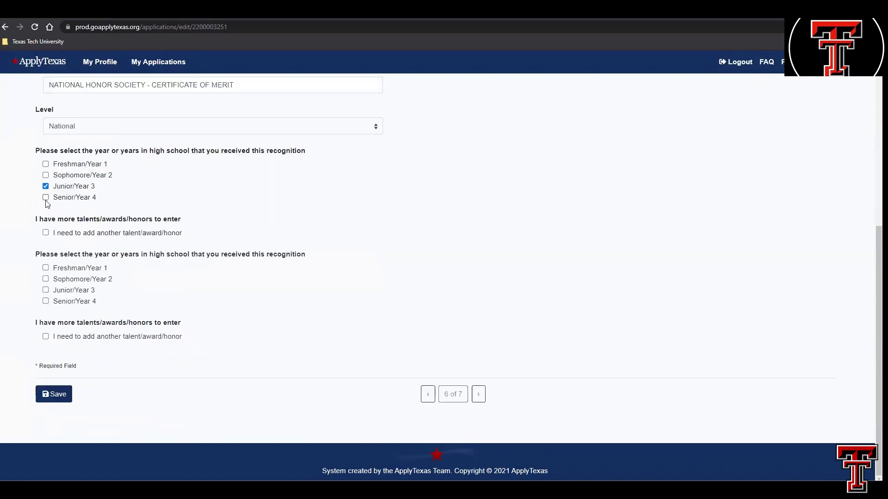
Continue to the Employment, Internships, Summer Activities page, and temporarily add a second employment entry to examine its fields.
{"action": "left_click", "coordinate": [480, 397]}
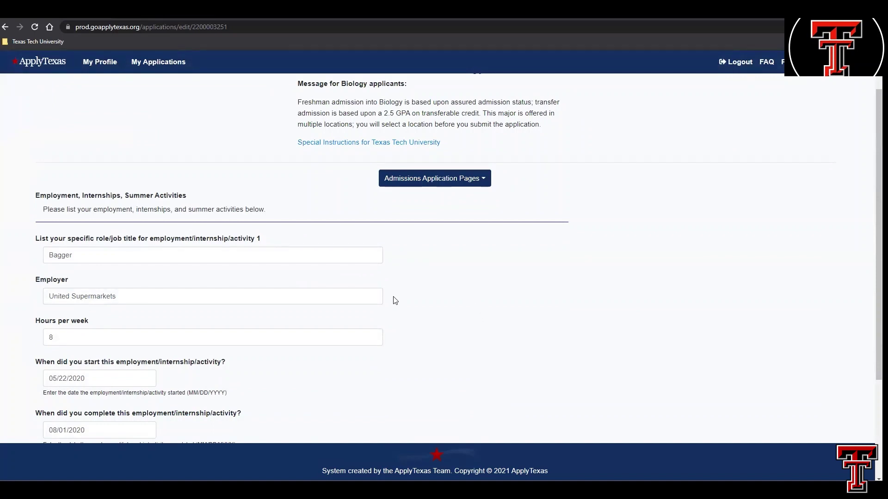
{"action": "scroll", "coordinate": [396, 343], "scroll_direction": "down", "scroll_amount": 2}
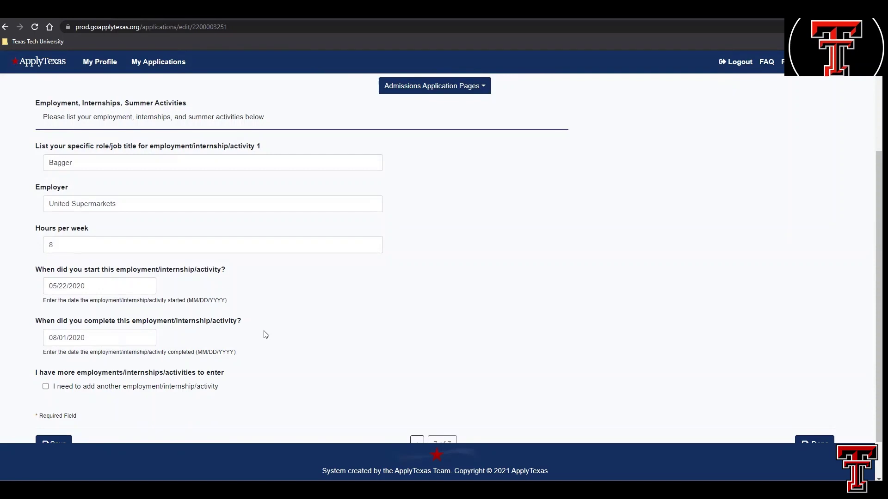
{"action": "scroll", "coordinate": [267, 334], "scroll_direction": "down", "scroll_amount": 1}
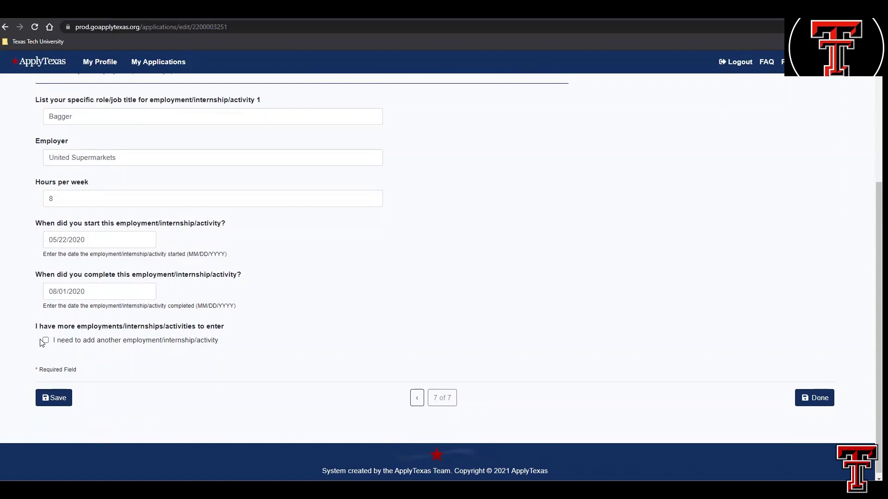
{"action": "left_click", "coordinate": [45, 341]}
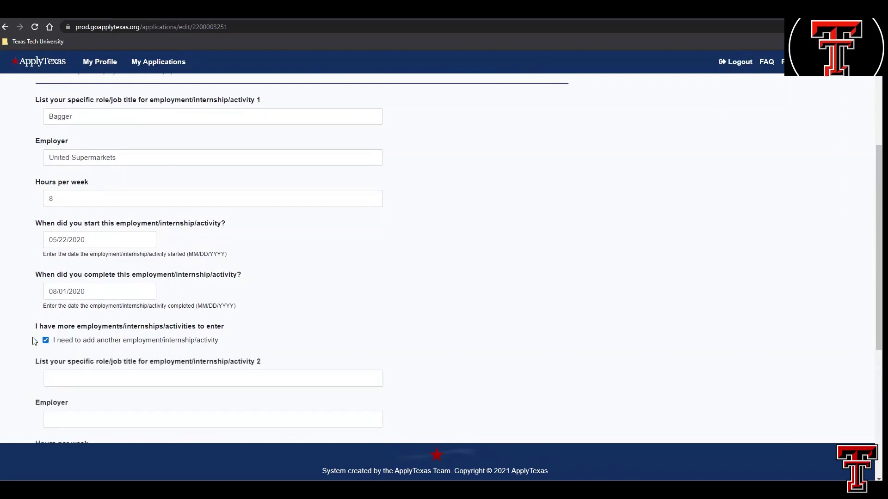
{"action": "scroll", "coordinate": [28, 341], "scroll_direction": "down", "scroll_amount": 5}
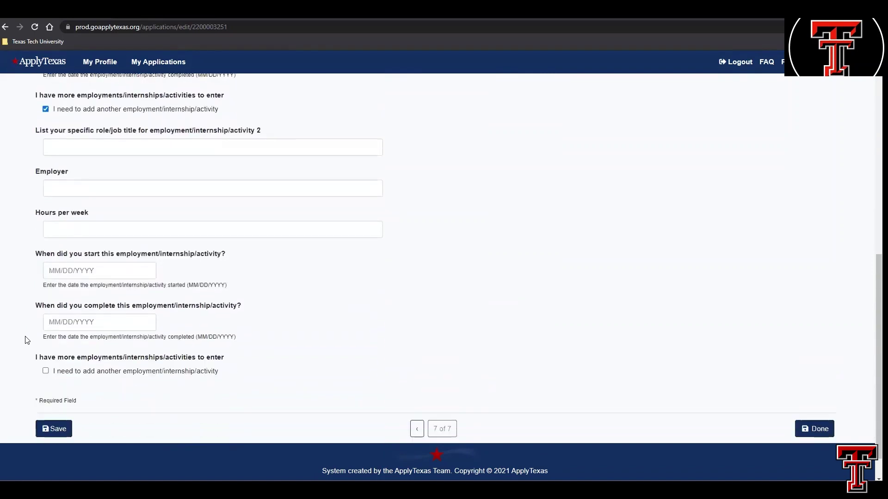
{"action": "left_click", "coordinate": [46, 109]}
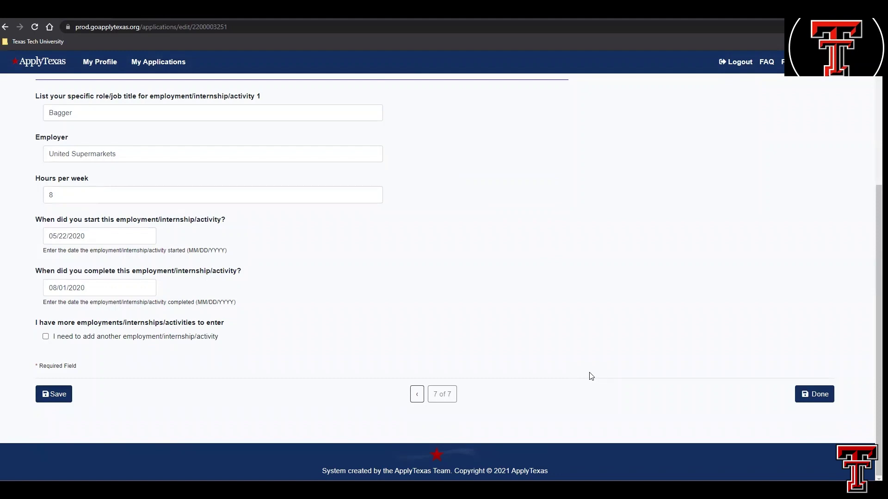
Finish the seven admissions application pages and open the application's questions specific to Texas Tech University.
{"action": "left_click", "coordinate": [805, 396]}
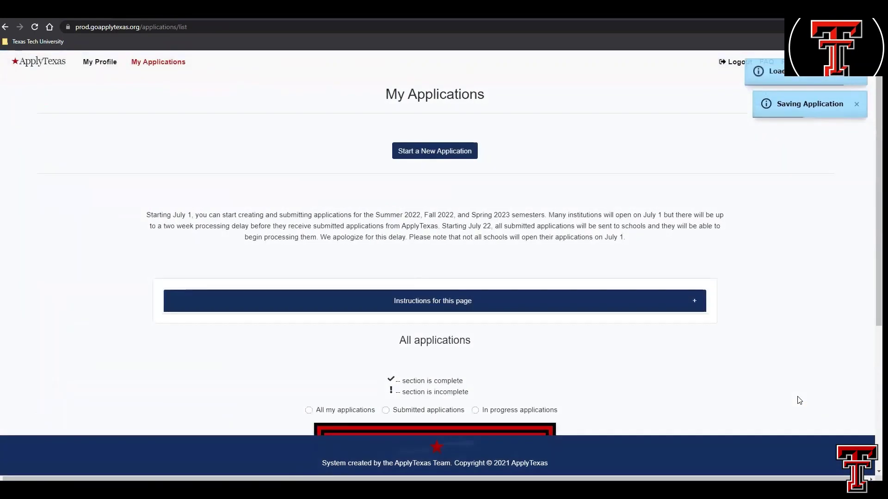
{"action": "scroll", "coordinate": [797, 401], "scroll_direction": "down", "scroll_amount": 5}
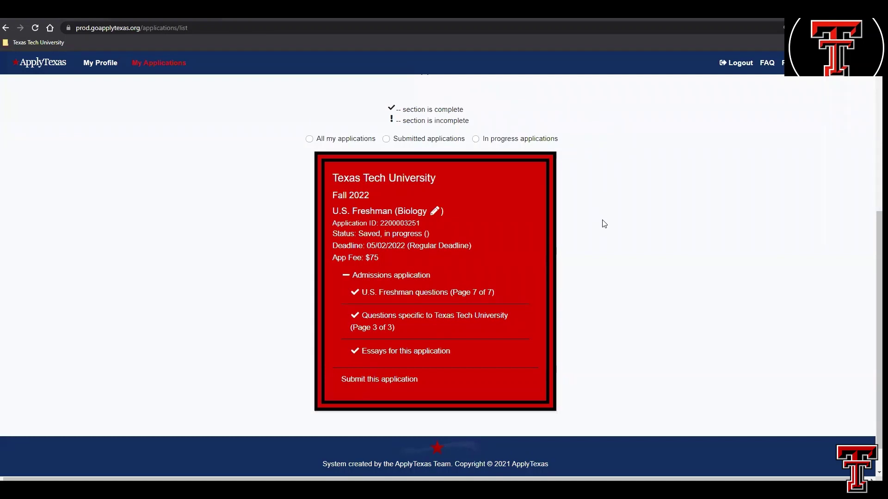
{"action": "left_click", "coordinate": [462, 318]}
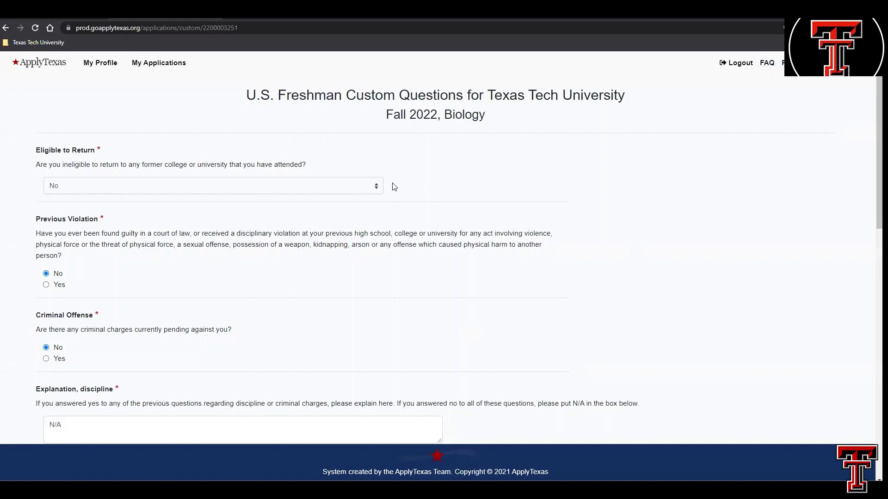
Check the Eligible to Return options, keeping No, and review the Previous Violation, Criminal Offense and discipline explanation questions.
{"action": "left_click", "coordinate": [376, 186]}
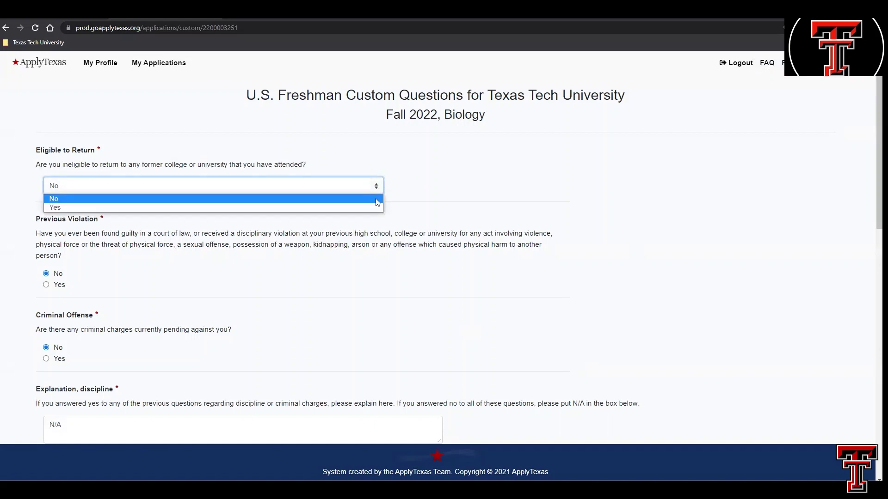
{"action": "left_click", "coordinate": [378, 202]}
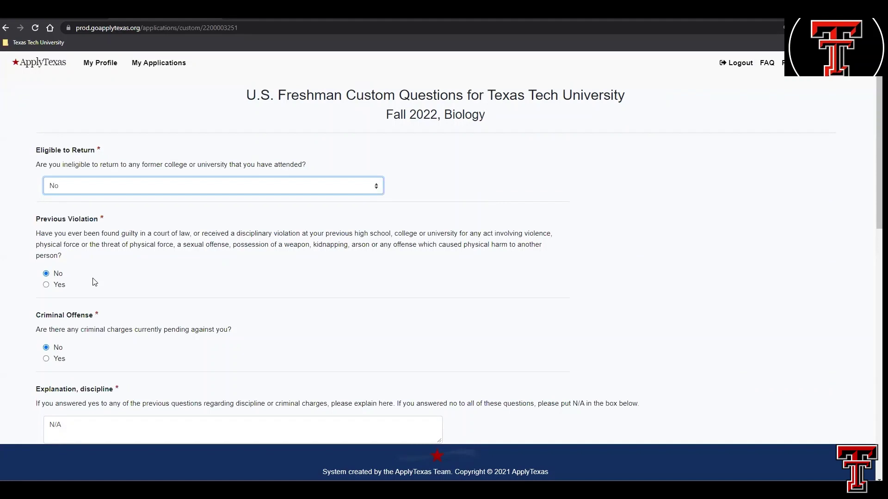
{"action": "scroll", "coordinate": [95, 282], "scroll_direction": "down", "scroll_amount": 2}
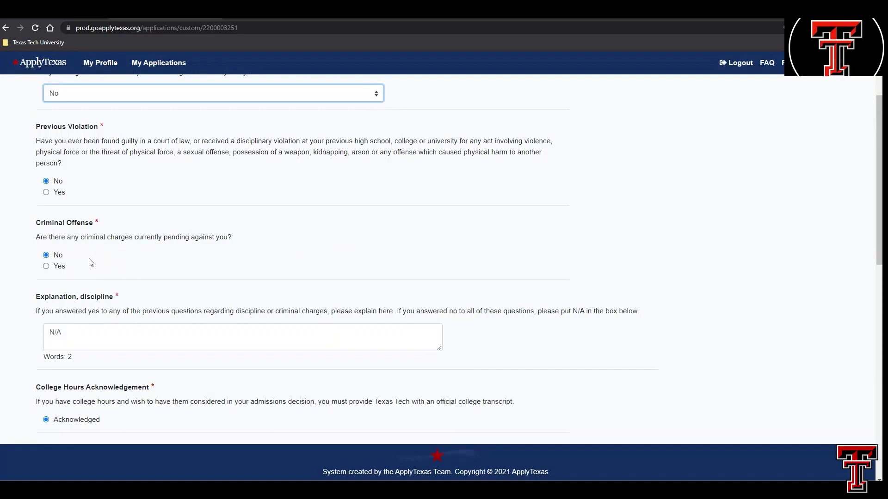
{"action": "scroll", "coordinate": [95, 259], "scroll_direction": "down", "scroll_amount": 1}
{"action": "left_click", "coordinate": [298, 287]}
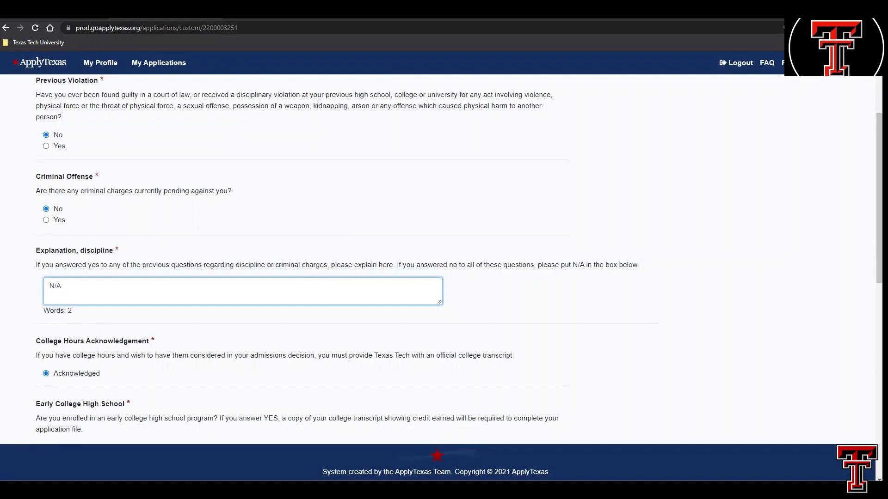
Examine the remaining first-page questions, from College Hours Acknowledgement and Early College High School through ZeeMee, Directory Information Release, Occupational License and Application Fee.
{"action": "scroll", "coordinate": [567, 326], "scroll_direction": "down", "scroll_amount": 2}
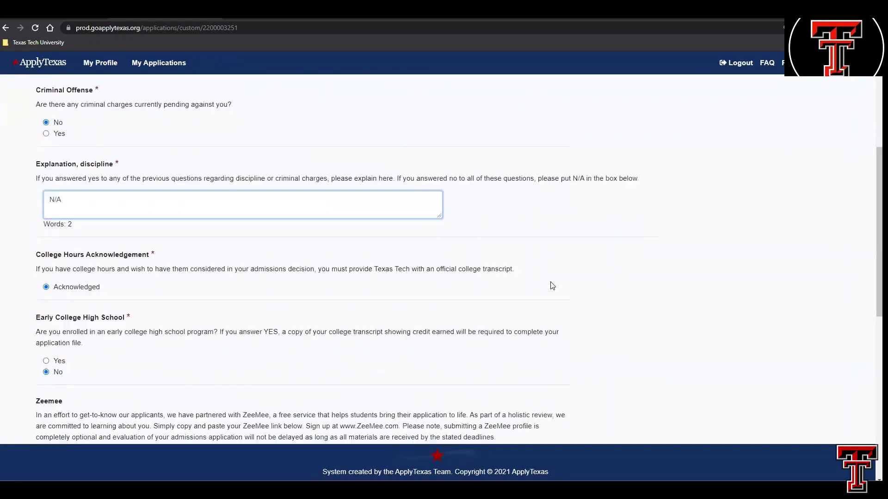
{"action": "scroll", "coordinate": [539, 263], "scroll_direction": "down", "scroll_amount": 1}
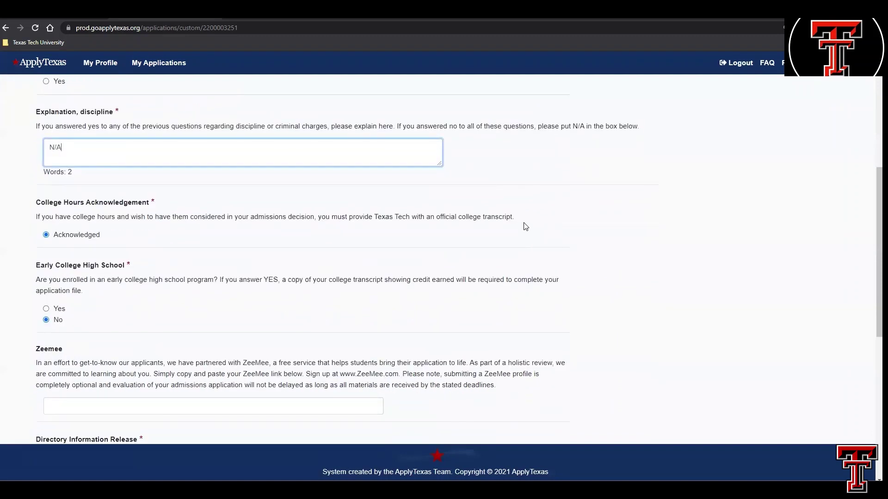
{"action": "left_click", "coordinate": [222, 241]}
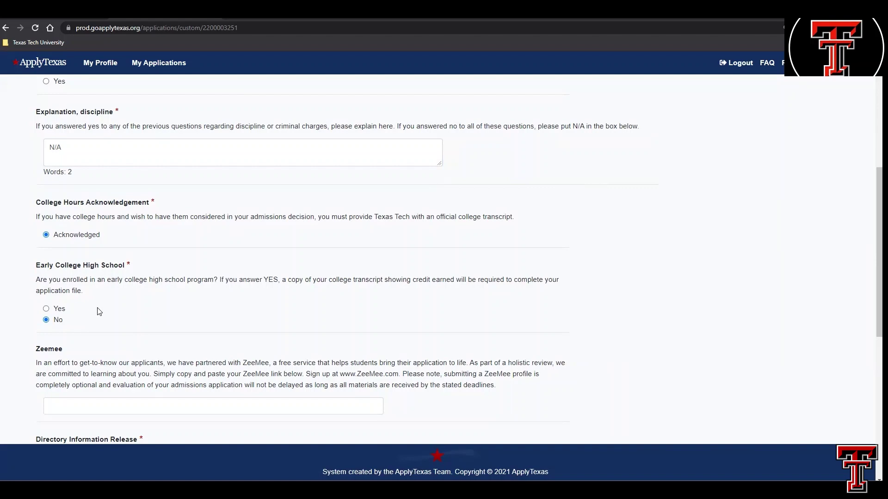
{"action": "scroll", "coordinate": [108, 296], "scroll_direction": "down", "scroll_amount": 1}
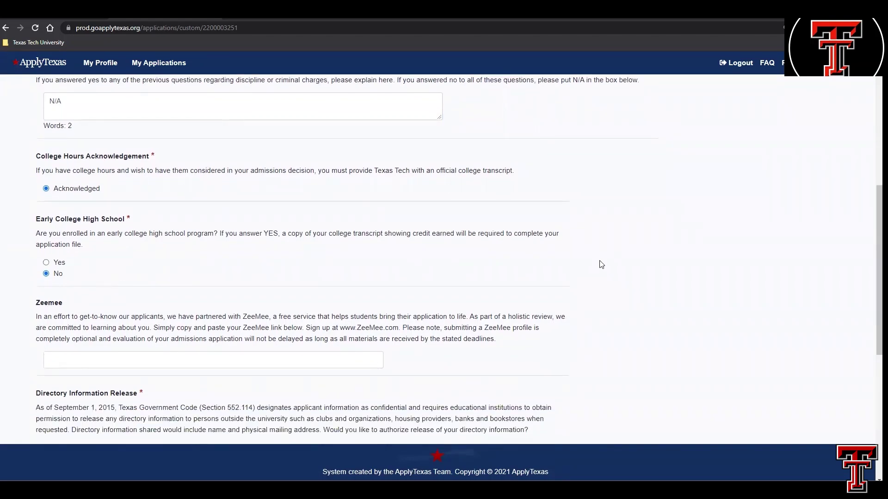
{"action": "scroll", "coordinate": [601, 265], "scroll_direction": "down", "scroll_amount": 1}
{"action": "scroll", "coordinate": [601, 265], "scroll_direction": "down", "scroll_amount": 1}
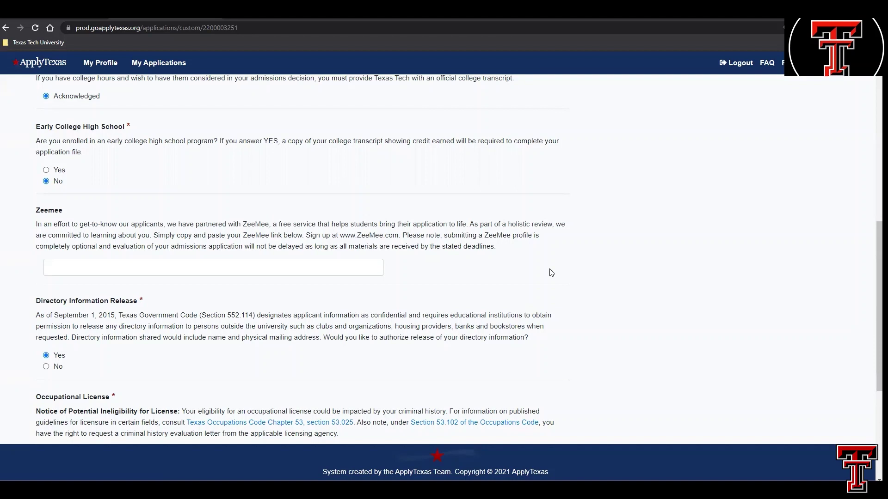
{"action": "scroll", "coordinate": [578, 305], "scroll_direction": "down", "scroll_amount": 2}
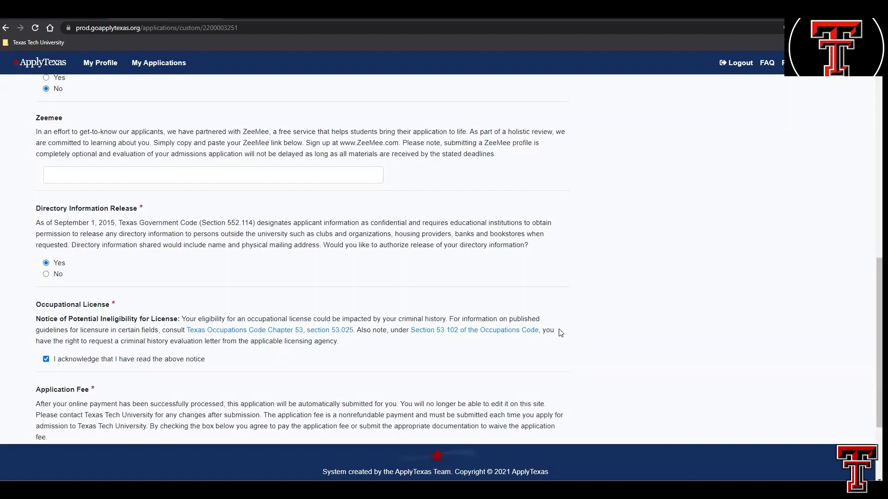
{"action": "scroll", "coordinate": [559, 323], "scroll_direction": "down", "scroll_amount": 2}
{"action": "scroll", "coordinate": [556, 293], "scroll_direction": "down", "scroll_amount": 1}
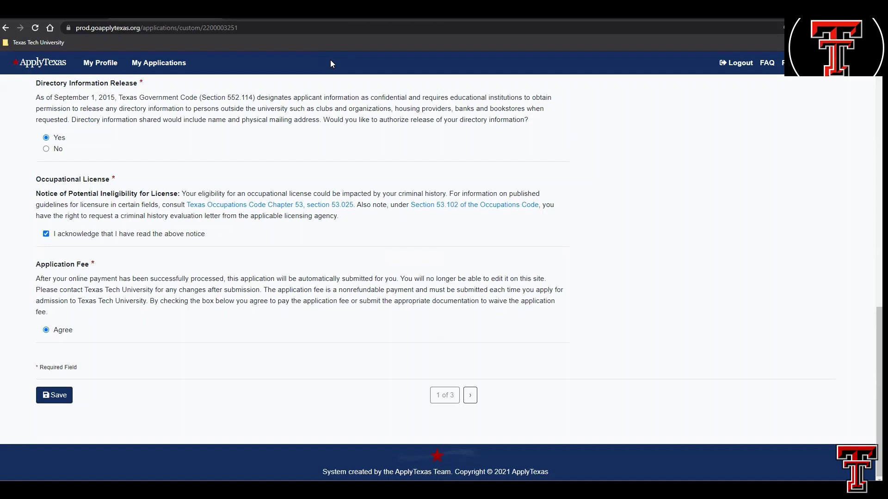
Continue to the second page of custom questions and review the Application Submission, Scholarship and Legacy questions, keeping Parent(s) selected.
{"action": "scroll", "coordinate": [330, 60], "scroll_direction": "up", "scroll_amount": 15}
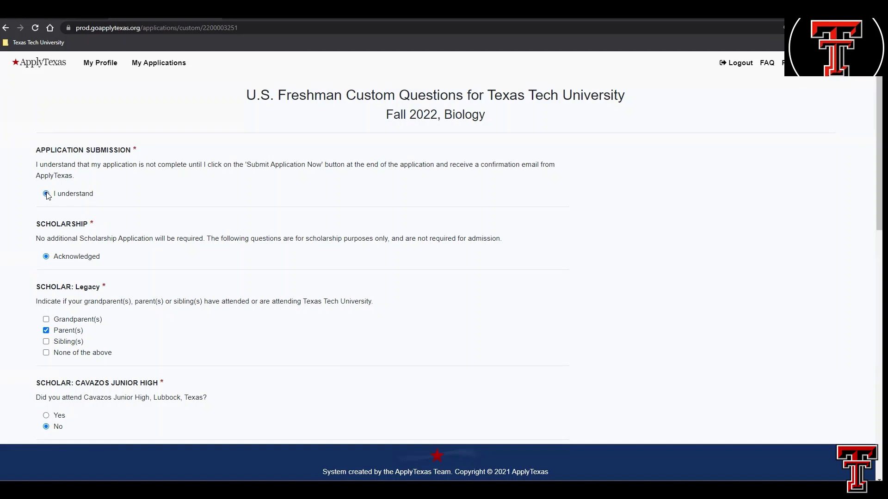
{"action": "scroll", "coordinate": [17, 241], "scroll_direction": "down", "scroll_amount": 1}
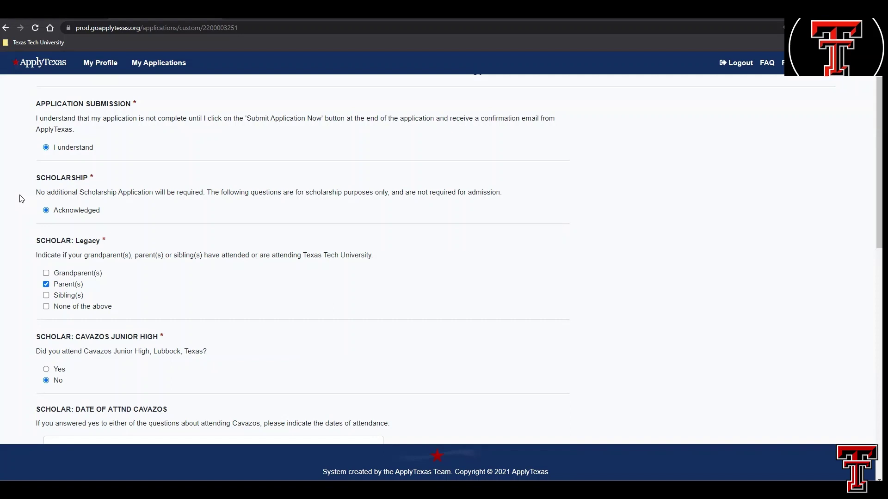
{"action": "scroll", "coordinate": [21, 199], "scroll_direction": "down", "scroll_amount": 2}
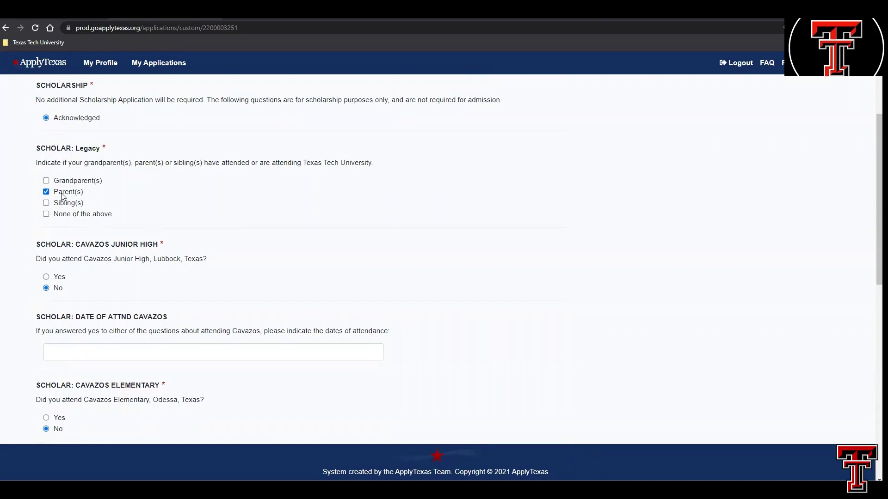
{"action": "left_click", "coordinate": [46, 192]}
{"action": "left_click", "coordinate": [46, 191]}
Examine the remaining second-page scholarship questions, from Cavazos attendance and parent employment through expected TTU graduation, education and career goals, and financial need.
{"action": "scroll", "coordinate": [28, 220], "scroll_direction": "down", "scroll_amount": 1}
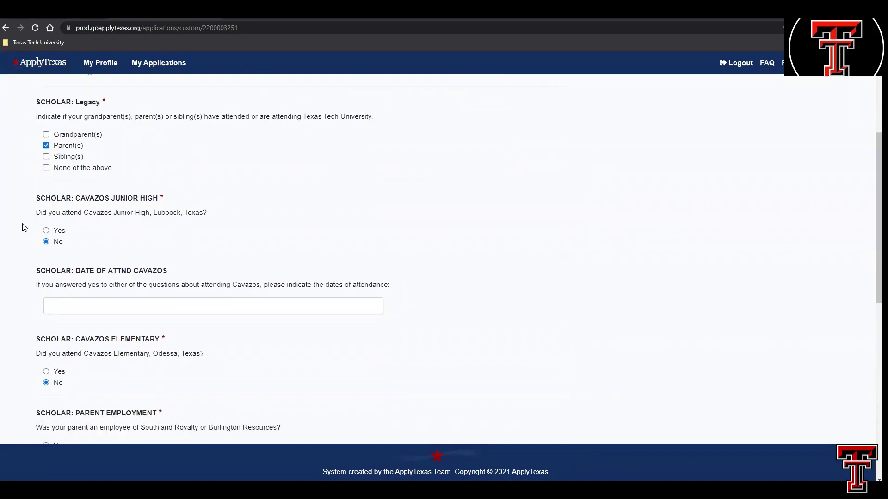
{"action": "scroll", "coordinate": [25, 208], "scroll_direction": "down", "scroll_amount": 1}
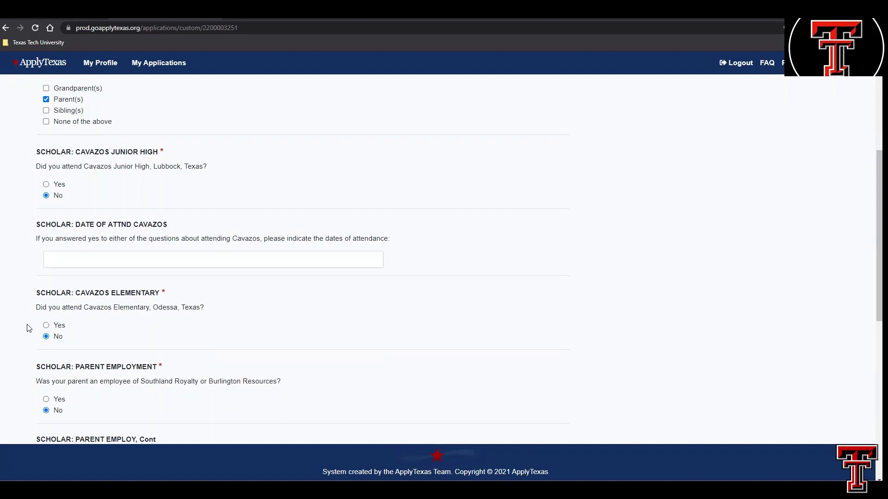
{"action": "left_click", "coordinate": [56, 256]}
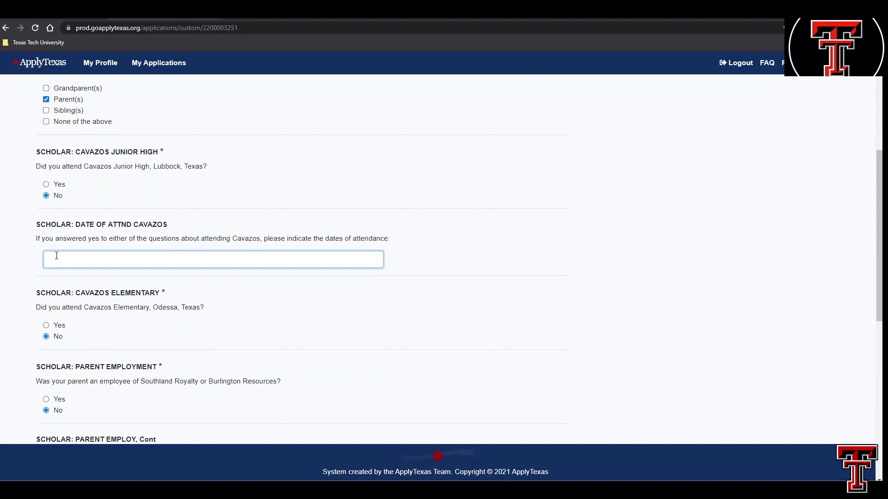
{"action": "scroll", "coordinate": [22, 276], "scroll_direction": "down", "scroll_amount": 3}
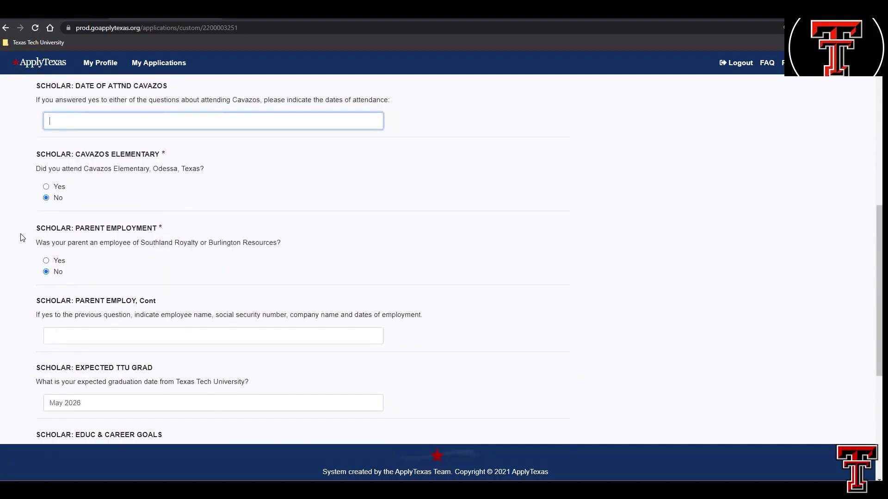
{"action": "left_click", "coordinate": [21, 255]}
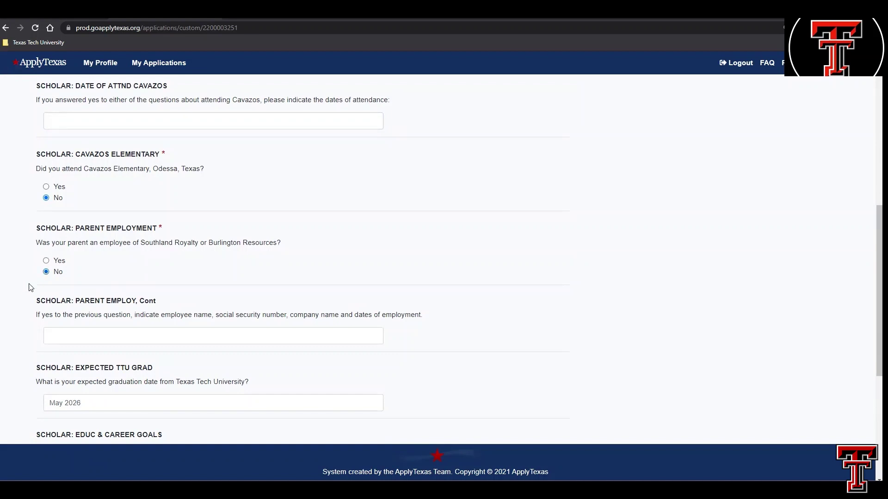
{"action": "scroll", "coordinate": [26, 287], "scroll_direction": "down", "scroll_amount": 1}
{"action": "left_click", "coordinate": [52, 287]}
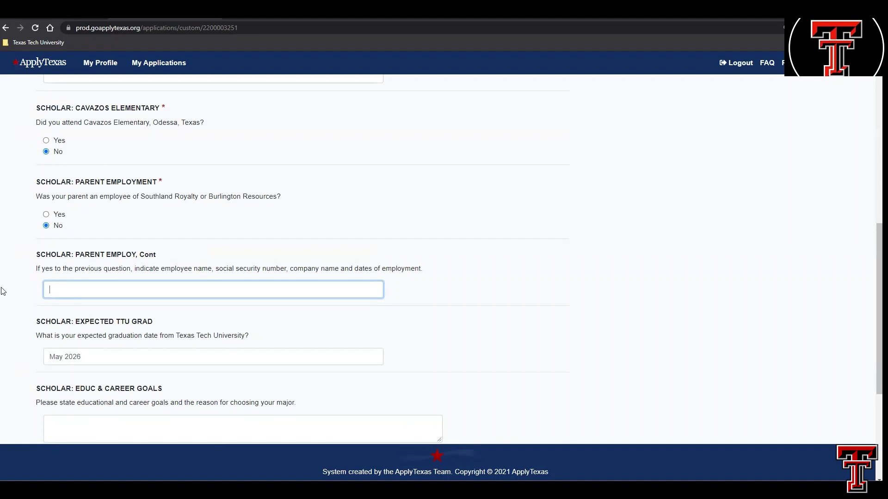
{"action": "scroll", "coordinate": [14, 262], "scroll_direction": "down", "scroll_amount": 3}
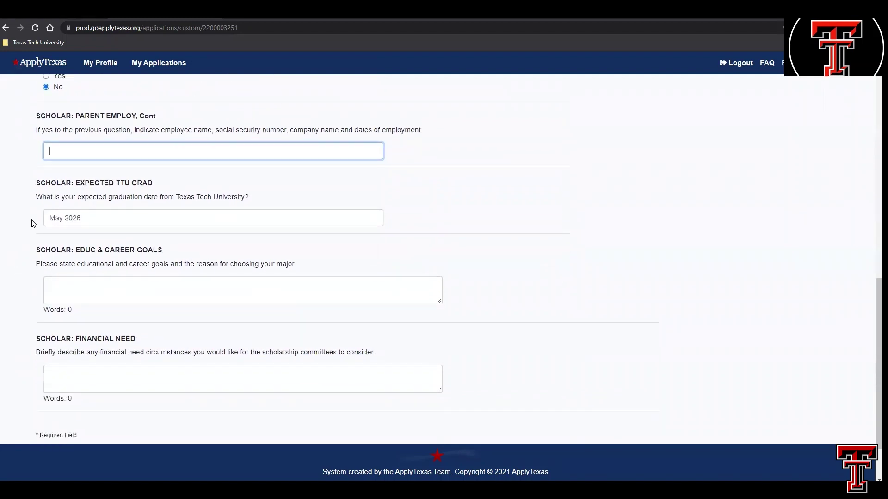
{"action": "left_click", "coordinate": [85, 219]}
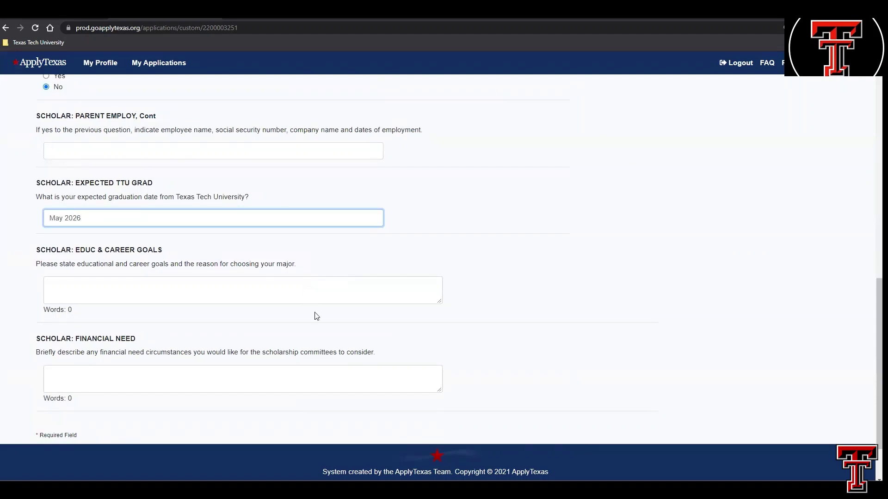
{"action": "left_click", "coordinate": [383, 351]}
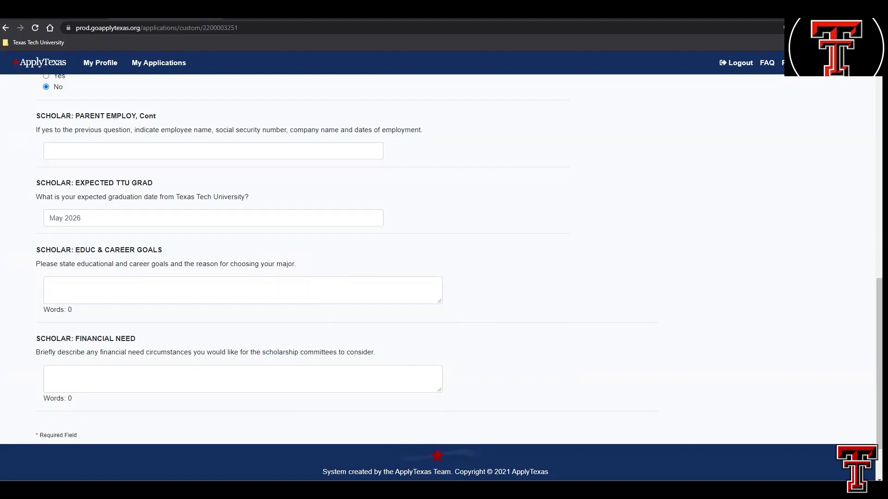
{"action": "scroll", "coordinate": [749, 305], "scroll_direction": "down", "scroll_amount": 2}
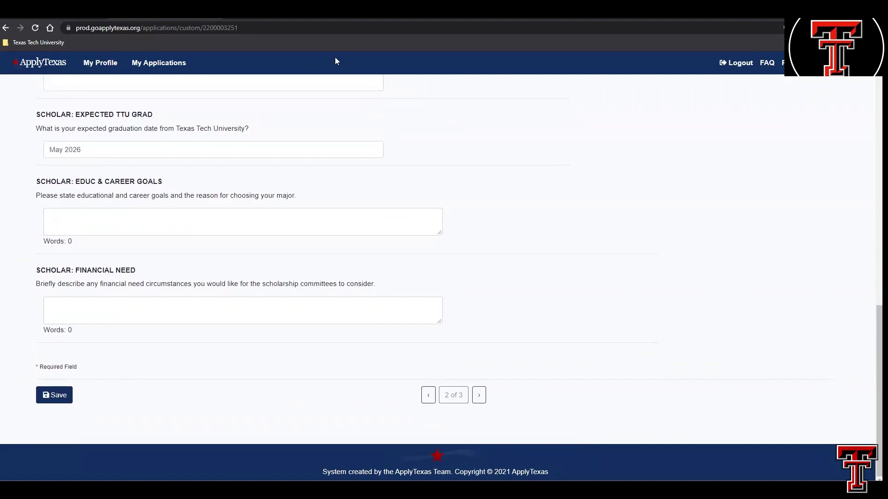
Continue to the third page of custom questions and examine the special contributions and reason for applying to Texas Tech prompts.
{"action": "key", "text": "Home"}
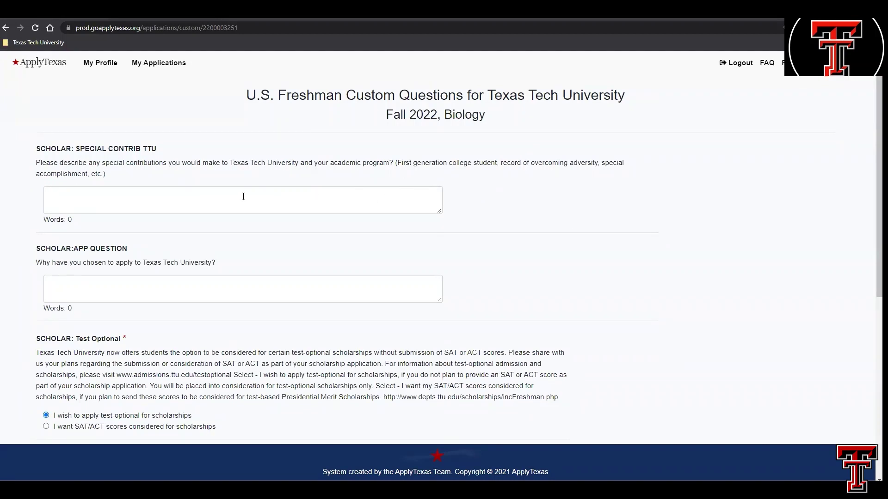
{"action": "left_click", "coordinate": [56, 198]}
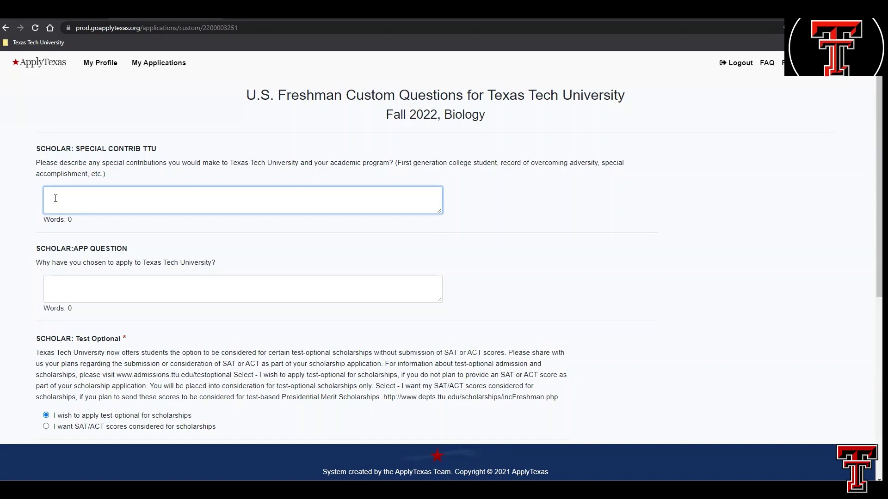
{"action": "left_click", "coordinate": [57, 279]}
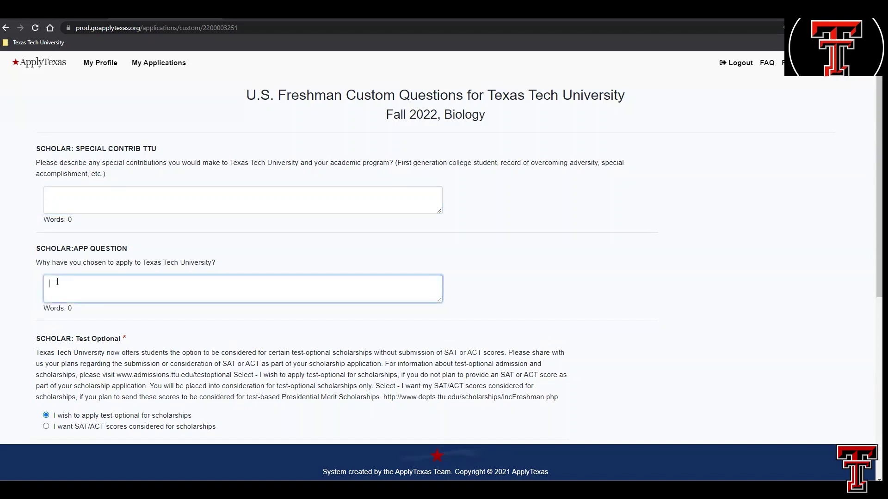
{"action": "scroll", "coordinate": [58, 281], "scroll_direction": "down", "scroll_amount": 2}
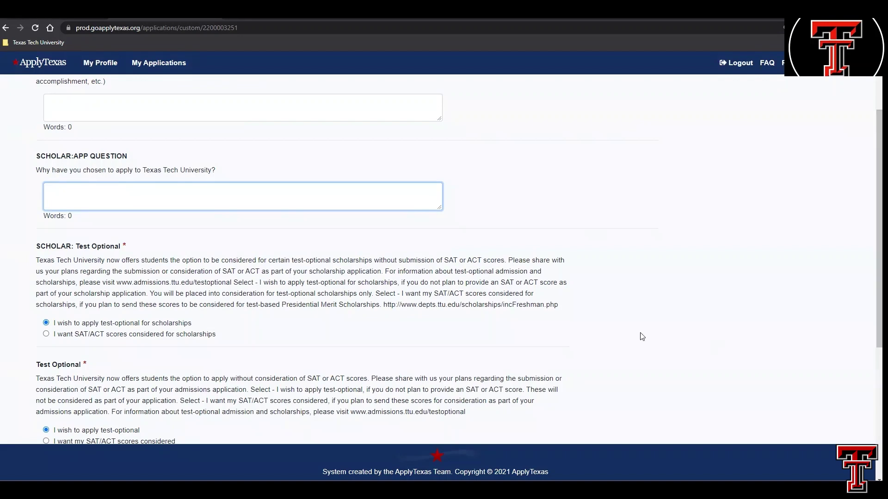
Choose to have SAT/ACT scores considered in both the scholarship and the admissions Test Optional questions.
{"action": "left_click", "coordinate": [374, 336]}
{"action": "scroll", "coordinate": [373, 302], "scroll_direction": "down", "scroll_amount": 3}
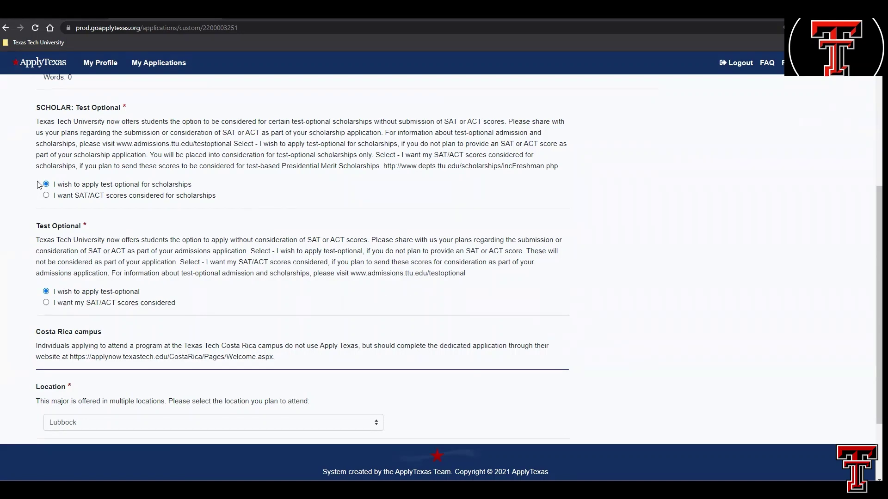
{"action": "left_click", "coordinate": [46, 196]}
{"action": "scroll", "coordinate": [24, 195], "scroll_direction": "down", "scroll_amount": 2}
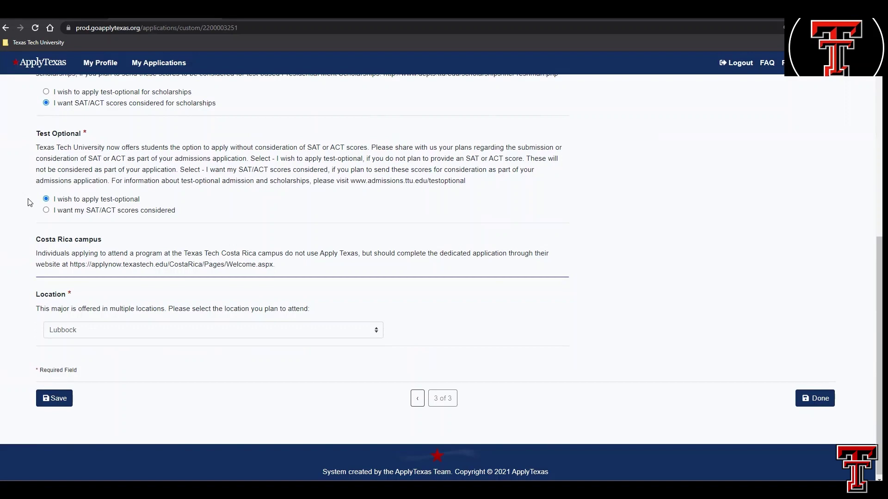
{"action": "left_click", "coordinate": [47, 211]}
{"action": "scroll", "coordinate": [21, 232], "scroll_direction": "down", "scroll_amount": 1}
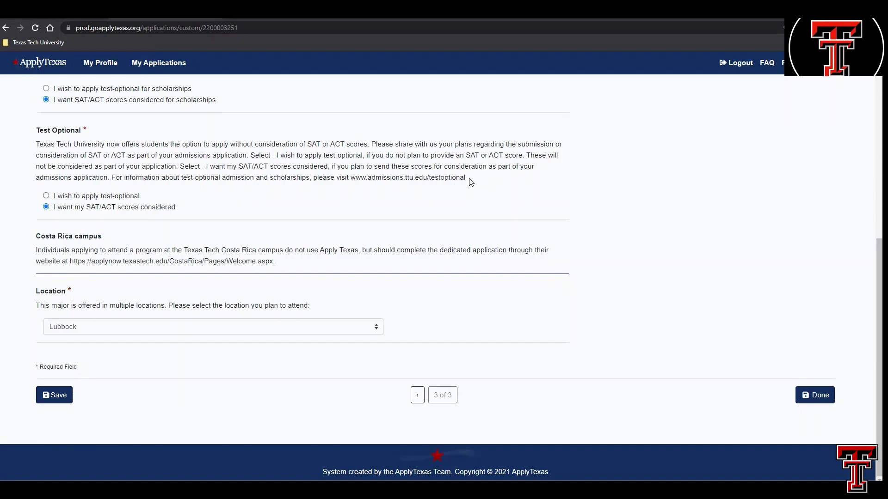
Highlight the test-optional information address and the Costa Rica campus application address for reference.
{"action": "left_click_drag", "start_coordinate": [471, 181], "coordinate": [352, 184]}
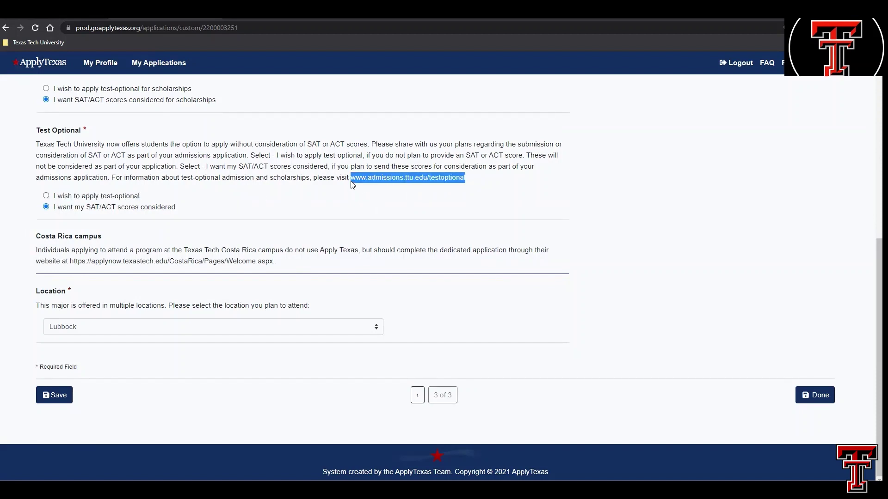
{"action": "left_click", "coordinate": [356, 201]}
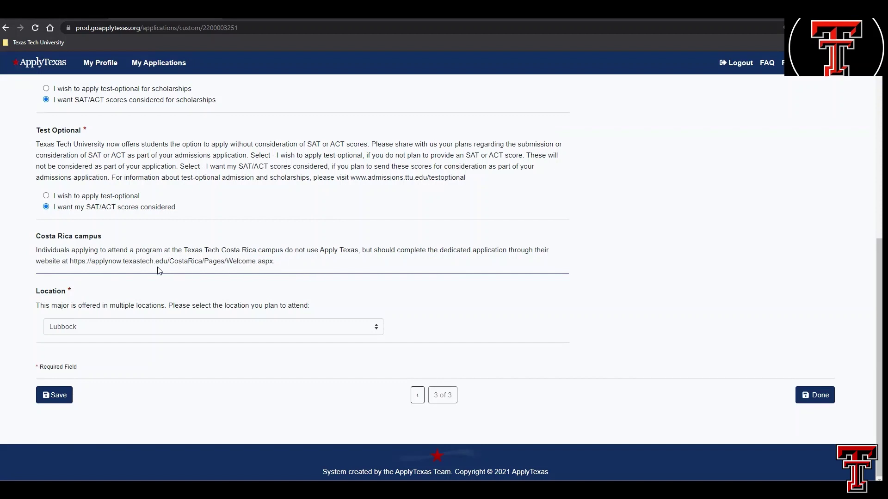
{"action": "left_click_drag", "start_coordinate": [276, 262], "coordinate": [69, 262]}
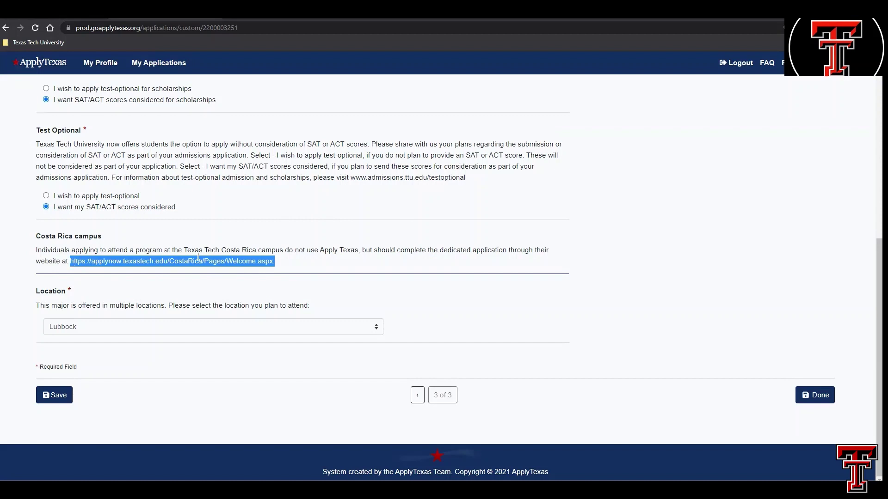
{"action": "left_click", "coordinate": [287, 262]}
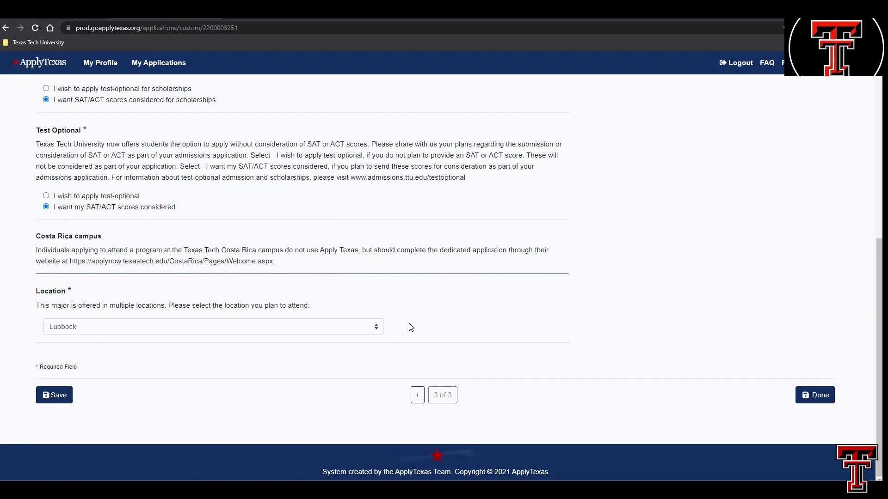
Select Lubbock as the location to attend, then save and finish the Texas Tech custom questions.
{"action": "left_click", "coordinate": [376, 331]}
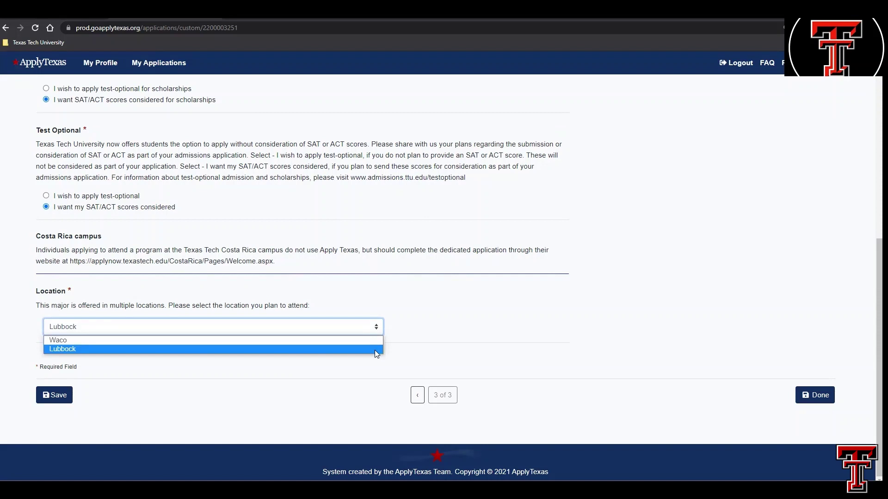
{"action": "left_click", "coordinate": [374, 351]}
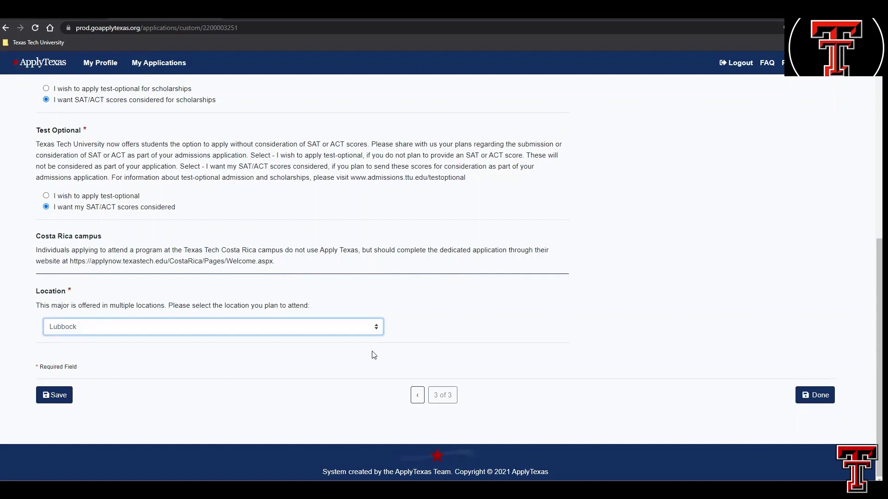
{"action": "left_click", "coordinate": [65, 398]}
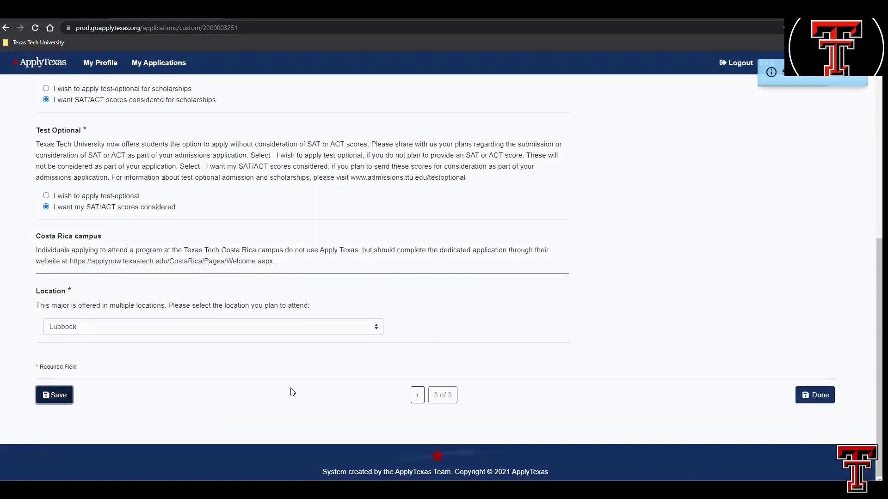
{"action": "left_click", "coordinate": [806, 399]}
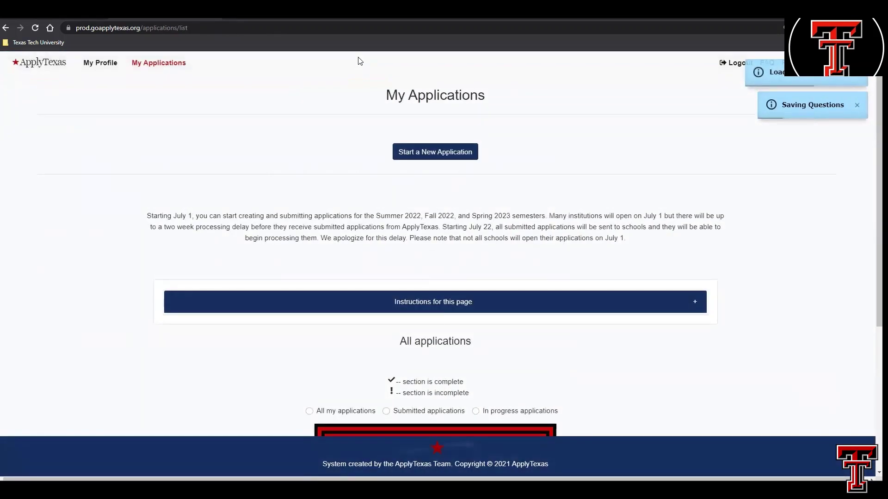
Open the essays for the Texas Tech application and examine Essay Topics A and B and the submission instructions.
{"action": "scroll", "coordinate": [360, 65], "scroll_direction": "down", "scroll_amount": 7}
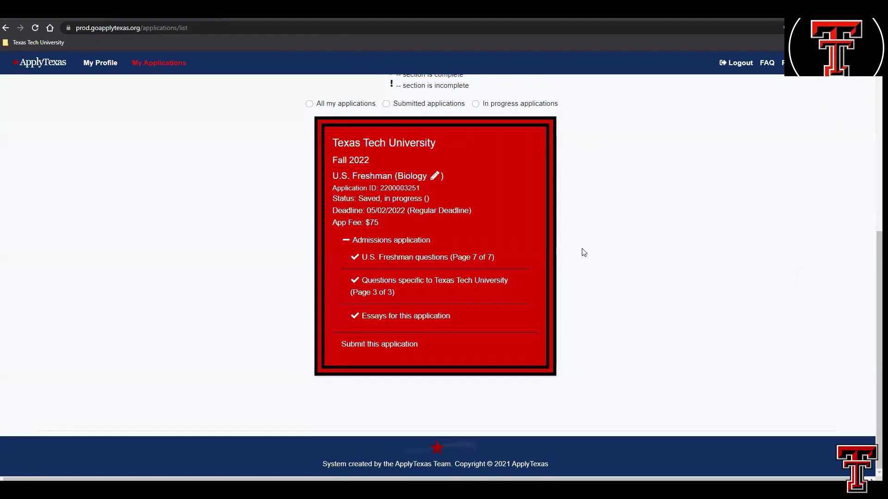
{"action": "left_click", "coordinate": [435, 322]}
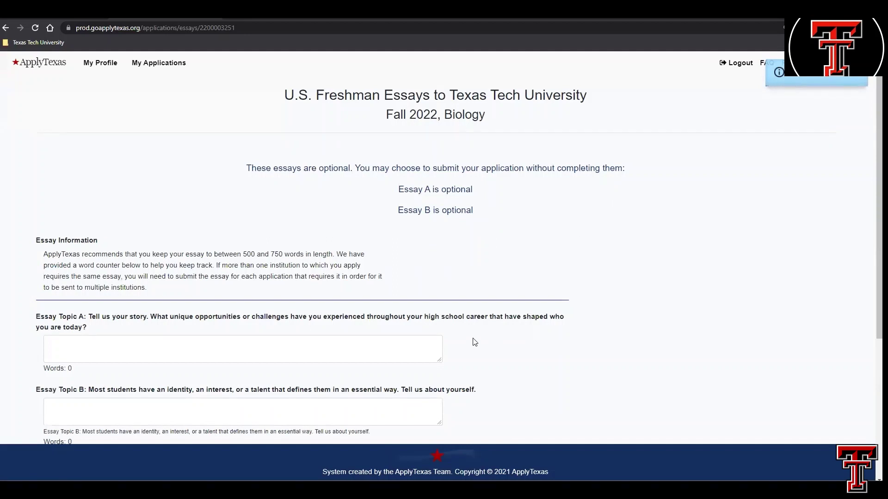
{"action": "scroll", "coordinate": [473, 342], "scroll_direction": "down", "scroll_amount": 1}
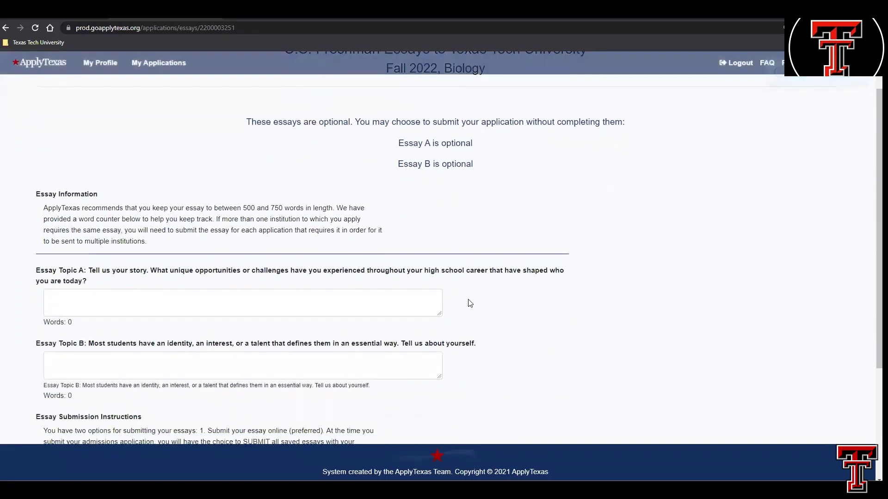
{"action": "left_click", "coordinate": [387, 298]}
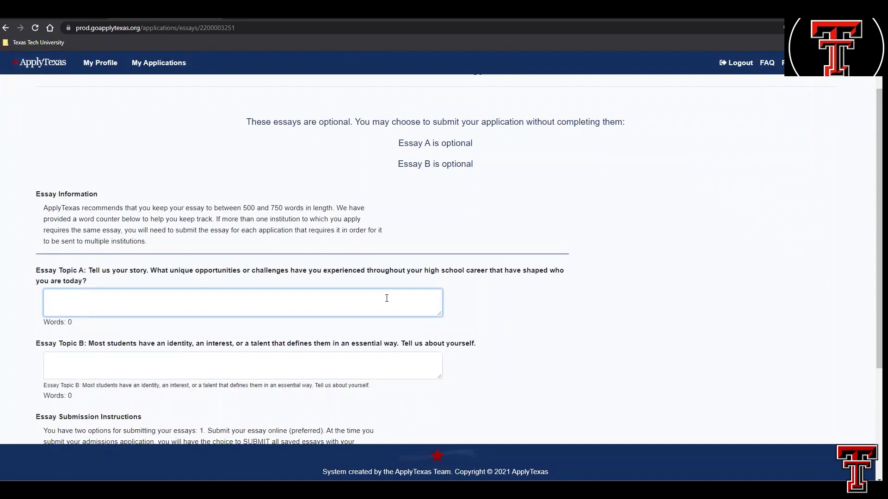
{"action": "scroll", "coordinate": [387, 289], "scroll_direction": "down", "scroll_amount": 2}
{"action": "left_click", "coordinate": [372, 270]}
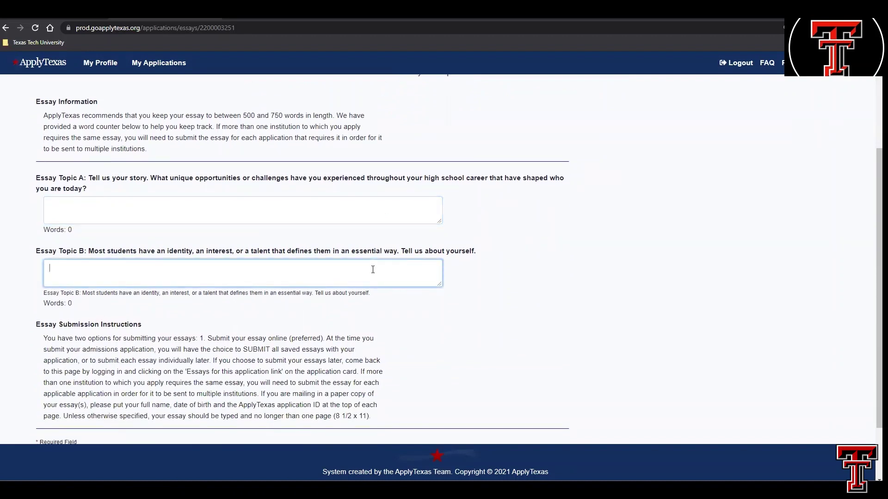
{"action": "scroll", "coordinate": [373, 269], "scroll_direction": "down", "scroll_amount": 1}
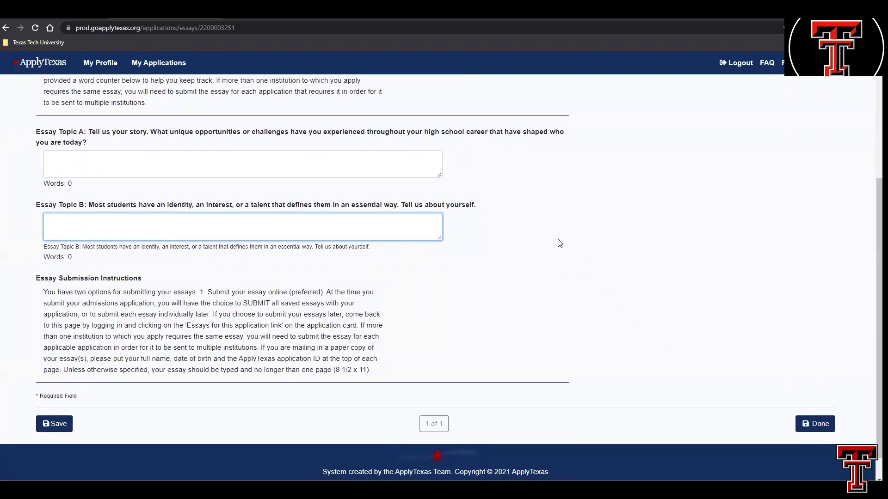
{"action": "left_click", "coordinate": [556, 267]}
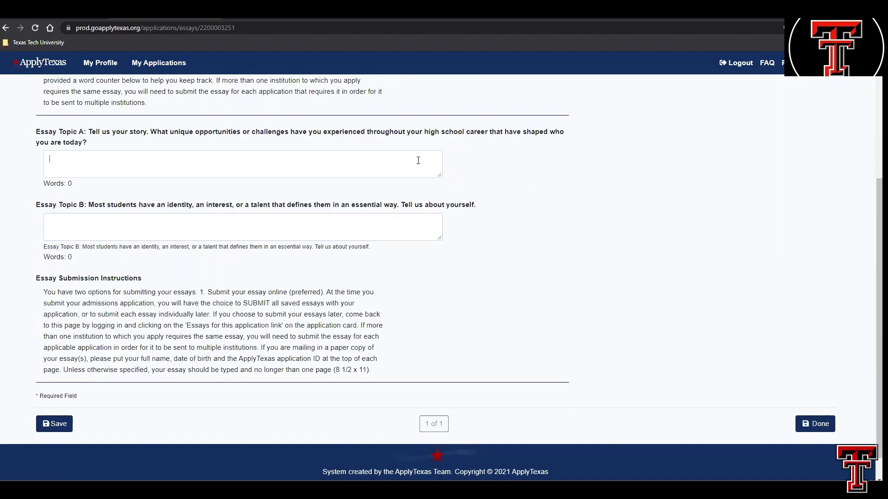
Leave the essays, open the submission page for the Texas Tech application, and certify the Notification of Rights under Texas Law.
{"action": "left_click", "coordinate": [524, 229]}
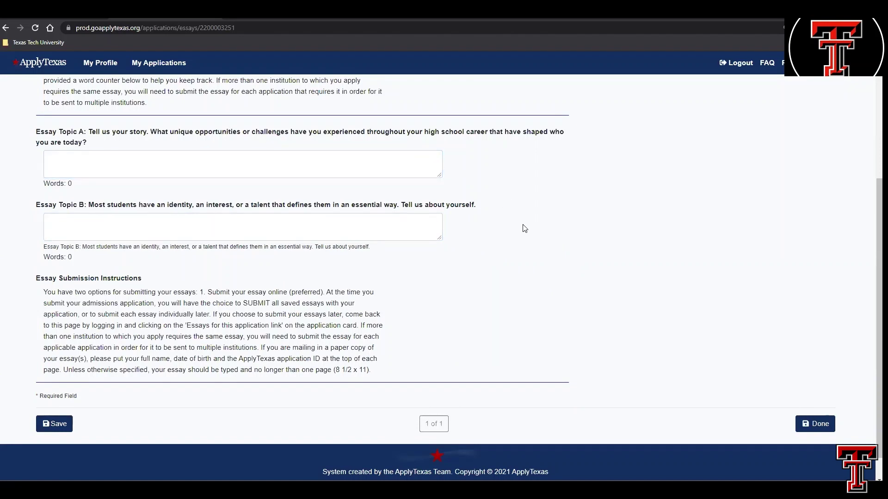
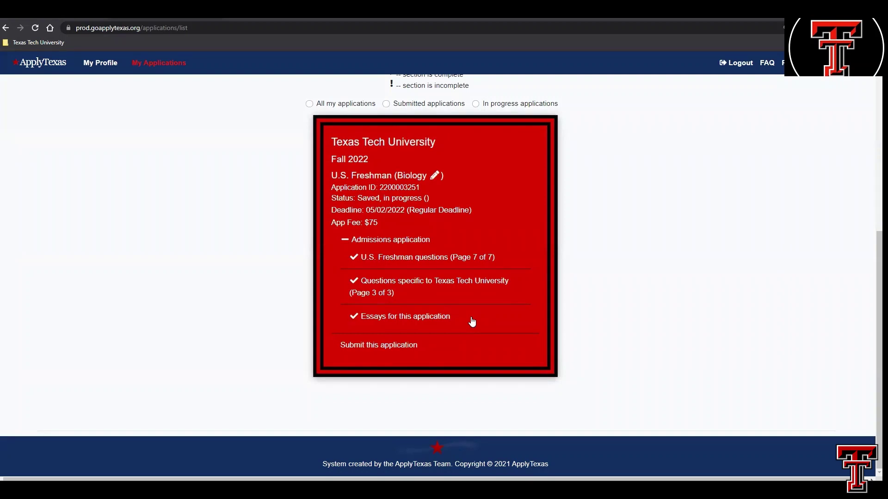
{"action": "left_click", "coordinate": [391, 346]}
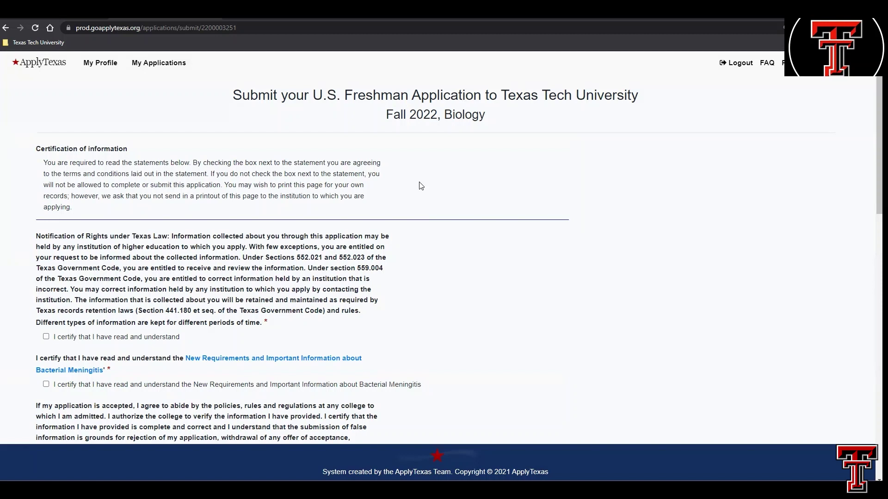
{"action": "scroll", "coordinate": [418, 171], "scroll_direction": "down", "scroll_amount": 1}
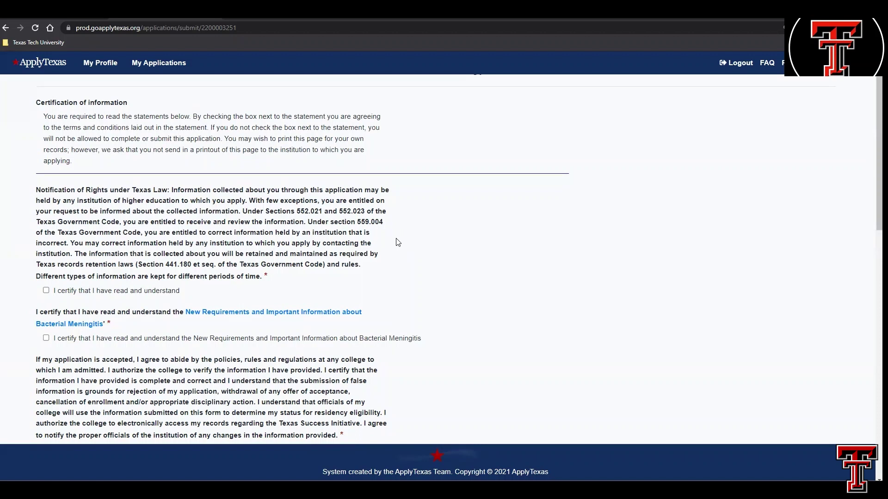
{"action": "left_click", "coordinate": [47, 292]}
Certify the Bacterial Meningitis requirements statement and the agreement to abide by college policies and provide correct information.
{"action": "scroll", "coordinate": [16, 283], "scroll_direction": "down", "scroll_amount": 2}
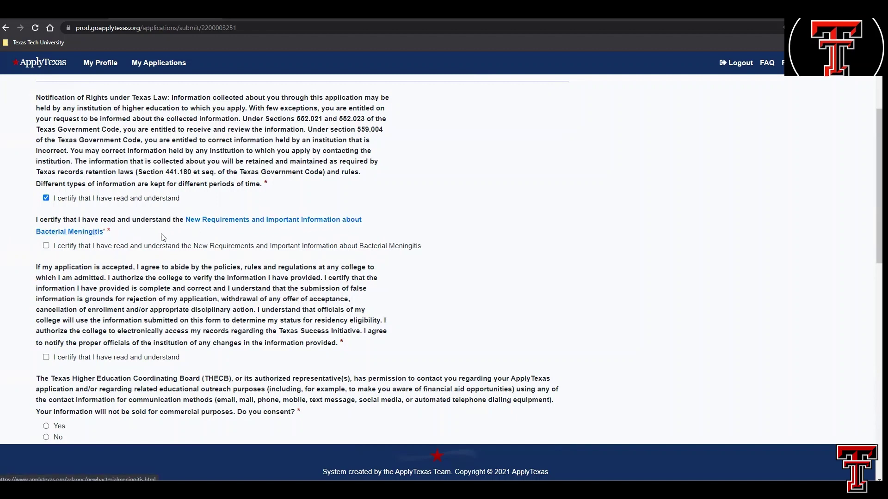
{"action": "left_click", "coordinate": [46, 246]}
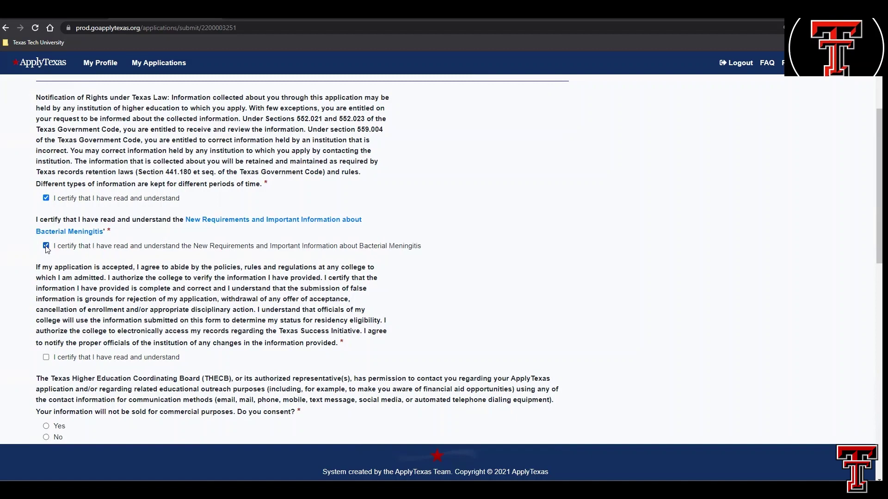
{"action": "scroll", "coordinate": [21, 255], "scroll_direction": "down", "scroll_amount": 2}
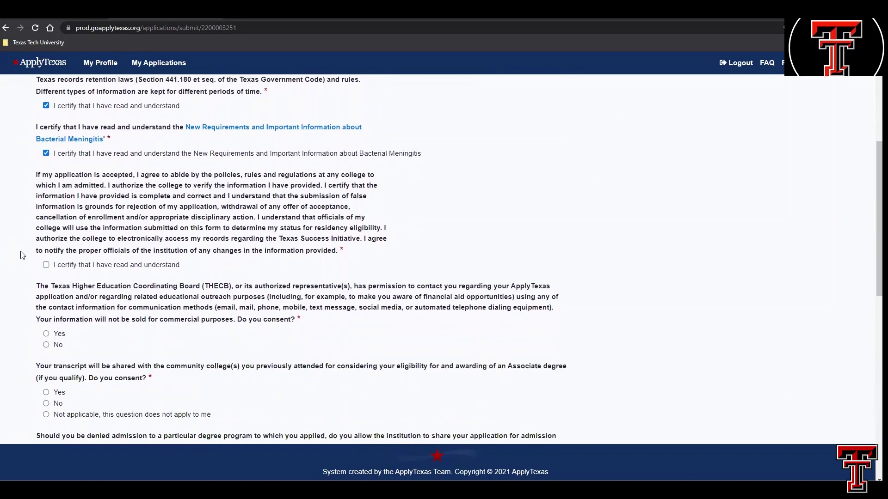
{"action": "scroll", "coordinate": [21, 255], "scroll_direction": "down", "scroll_amount": 1}
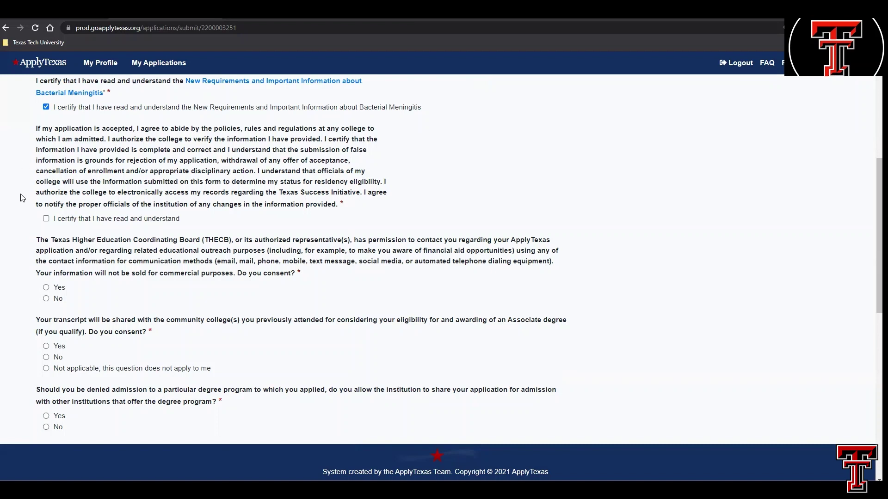
{"action": "left_click", "coordinate": [45, 219]}
Answer No to THECB contact consent and mark community college transcript sharing as not applicable.
{"action": "scroll", "coordinate": [20, 210], "scroll_direction": "down", "scroll_amount": 2}
{"action": "scroll", "coordinate": [20, 210], "scroll_direction": "down", "scroll_amount": 1}
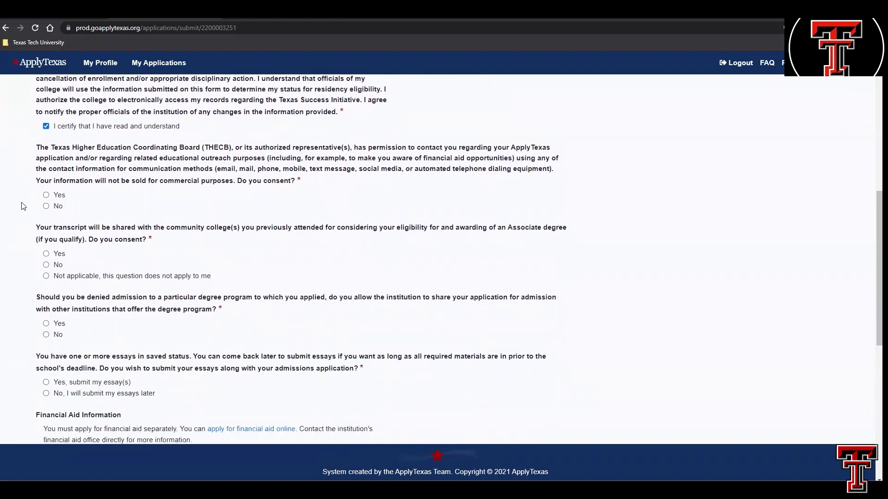
{"action": "left_click", "coordinate": [46, 195]}
{"action": "left_click", "coordinate": [46, 206]}
{"action": "scroll", "coordinate": [10, 237], "scroll_direction": "down", "scroll_amount": 2}
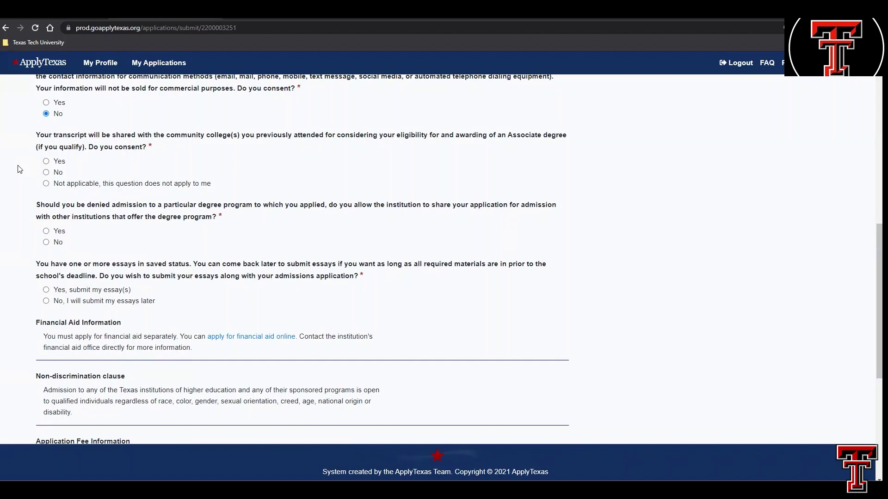
{"action": "left_click", "coordinate": [47, 162]}
{"action": "left_click", "coordinate": [45, 173]}
{"action": "left_click", "coordinate": [45, 184]}
Answer No to sharing the application with other institutions, and choose to submit the essays separately from the admissions application.
{"action": "scroll", "coordinate": [19, 203], "scroll_direction": "down", "scroll_amount": 1}
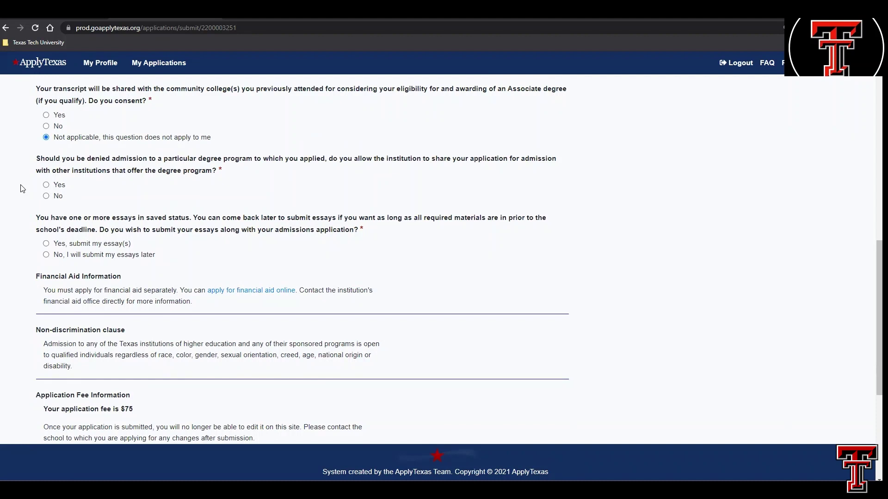
{"action": "left_click", "coordinate": [46, 185]}
{"action": "left_click", "coordinate": [46, 196]}
{"action": "scroll", "coordinate": [15, 209], "scroll_direction": "down", "scroll_amount": 1}
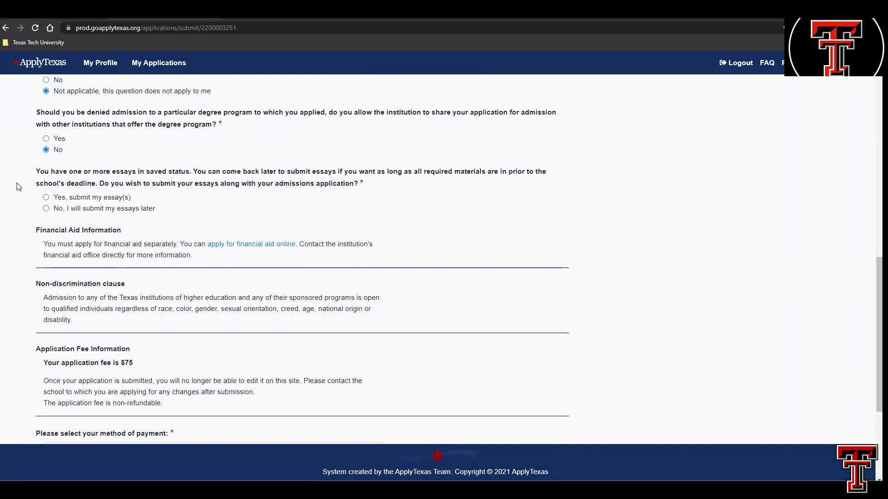
{"action": "left_click", "coordinate": [46, 198]}
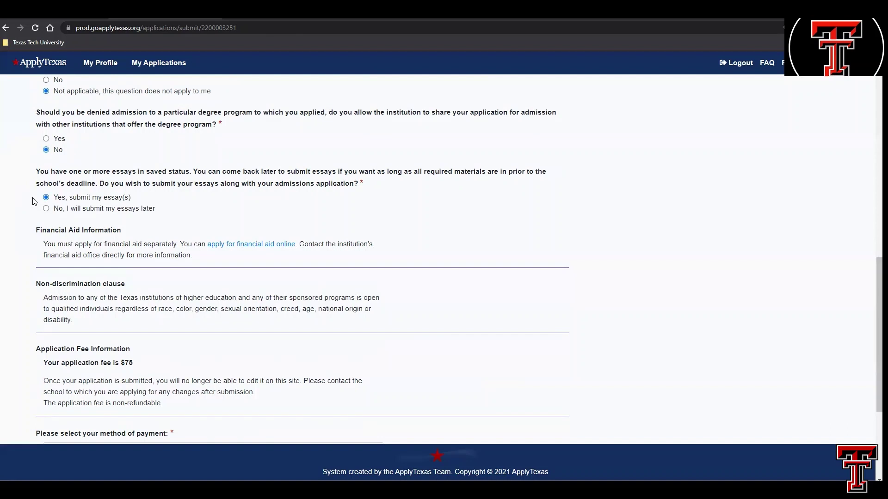
{"action": "left_click", "coordinate": [47, 209]}
Choose Visa as the method of payment for the application fee and look over the credit card and billing fields.
{"action": "scroll", "coordinate": [22, 217], "scroll_direction": "down", "scroll_amount": 1}
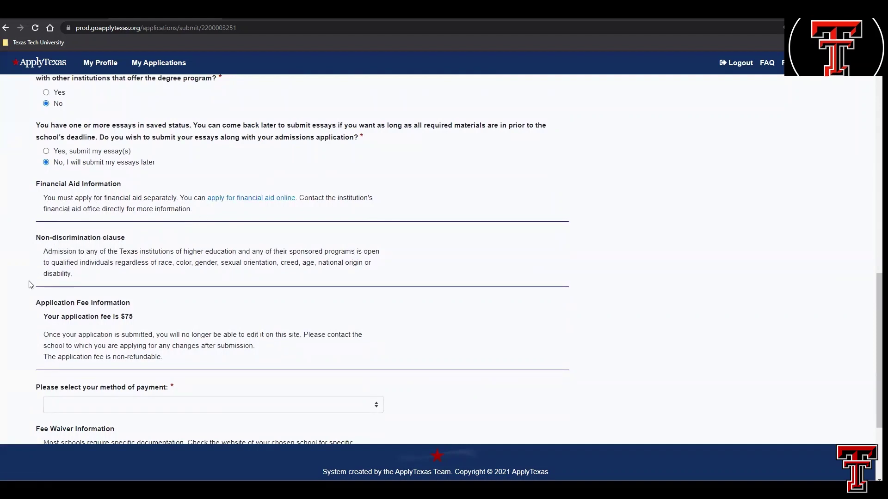
{"action": "scroll", "coordinate": [30, 284], "scroll_direction": "down", "scroll_amount": 3}
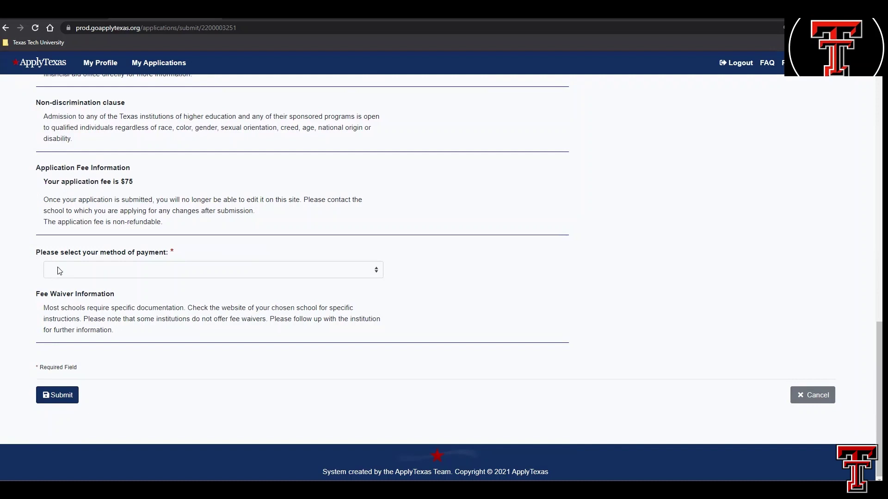
{"action": "left_click", "coordinate": [377, 275]}
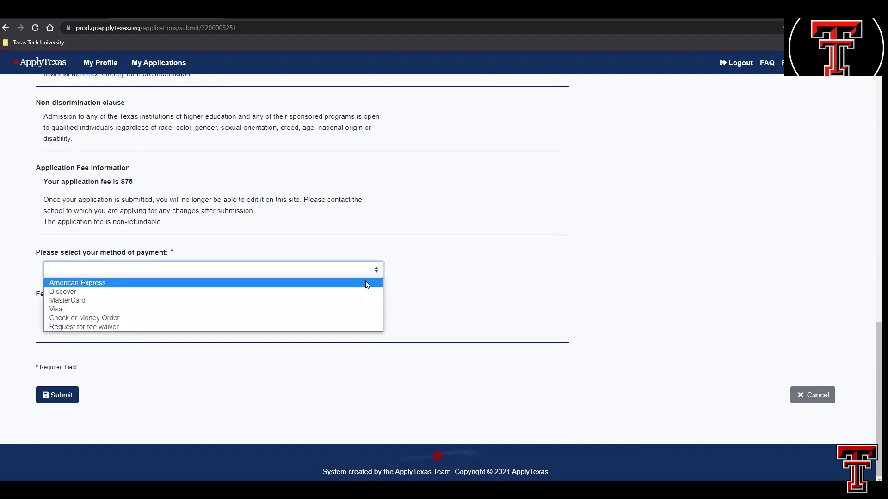
{"action": "left_click", "coordinate": [358, 314]}
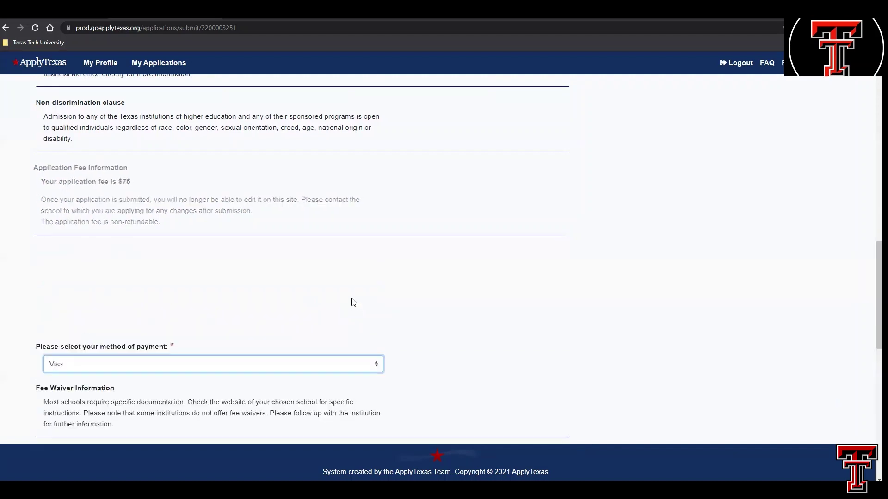
{"action": "scroll", "coordinate": [353, 301], "scroll_direction": "down", "scroll_amount": 5}
{"action": "scroll", "coordinate": [353, 298], "scroll_direction": "up", "scroll_amount": 2}
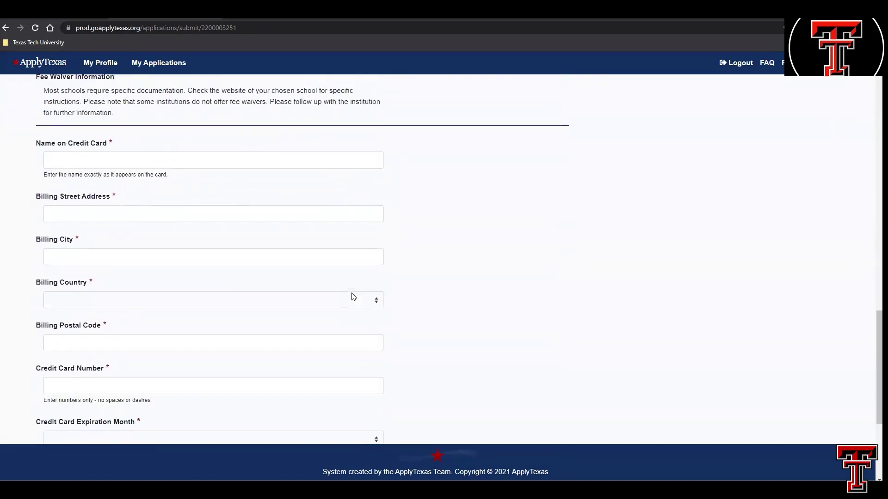
Set the application fee's method of payment to Request for fee waiver.
{"action": "left_click", "coordinate": [362, 151]}
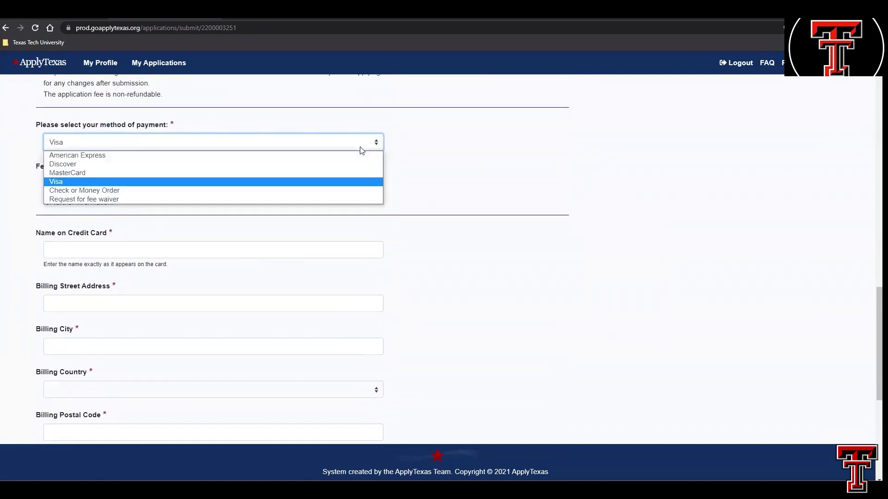
{"action": "left_click", "coordinate": [358, 198]}
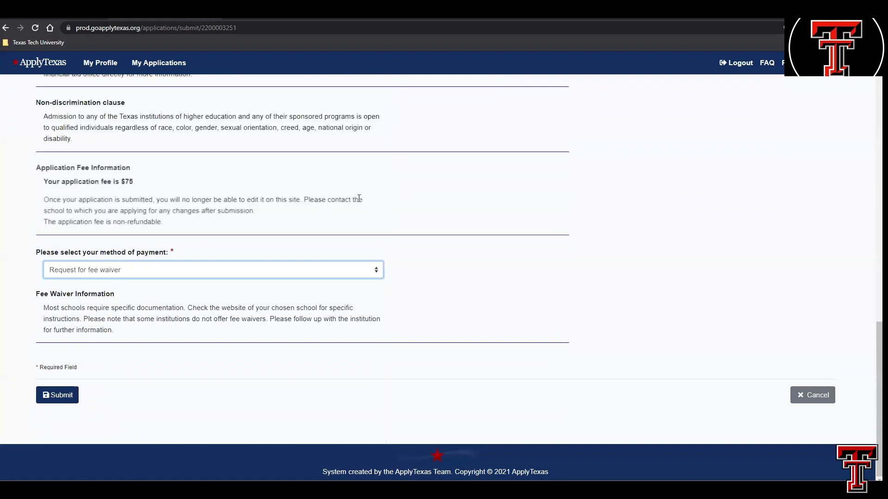